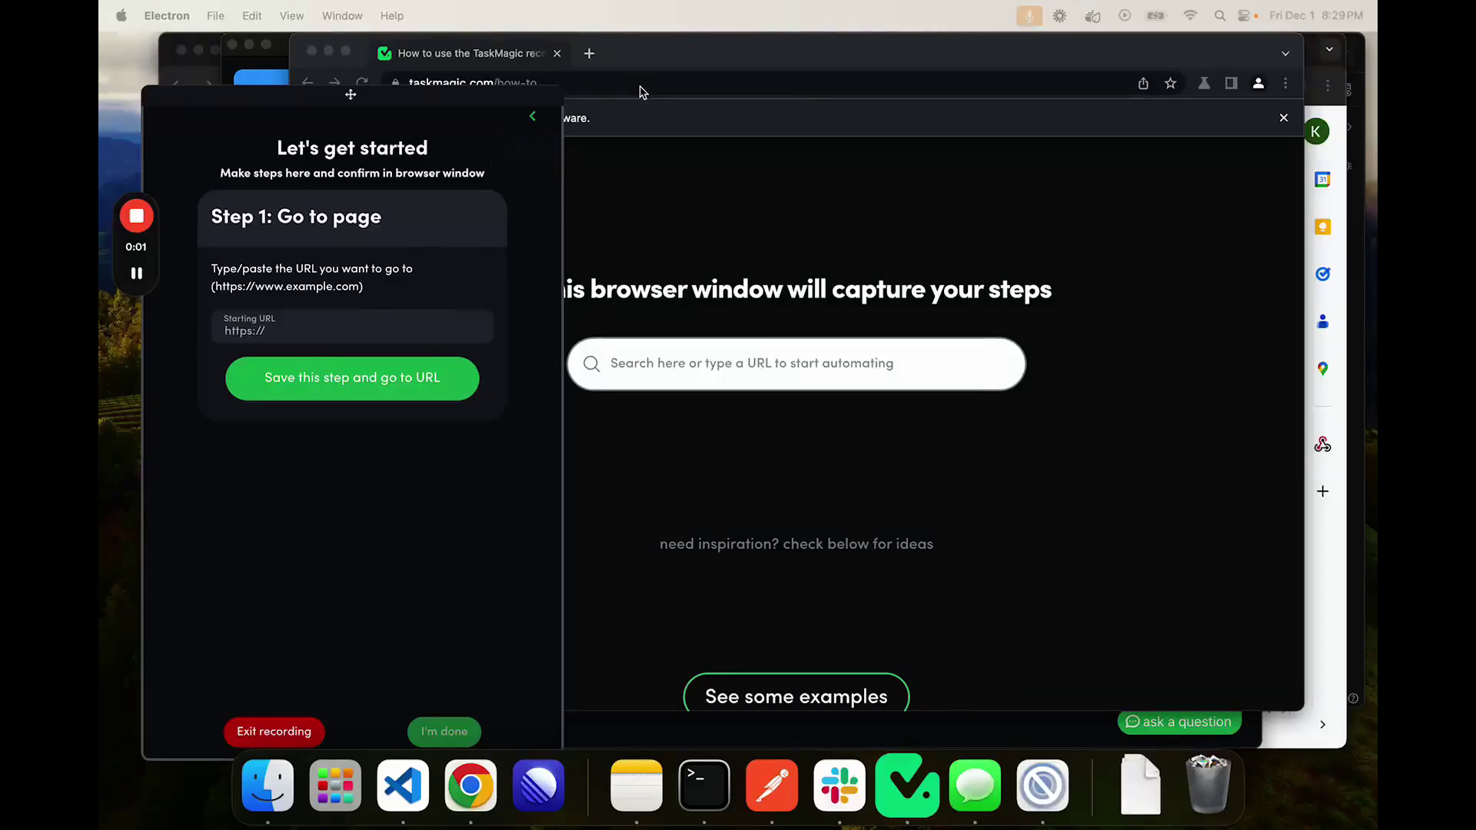
Save the AppSumo reviews page as the first step, then record a click on the popup's close X
{"action": "left_click", "coordinate": [352, 378]}
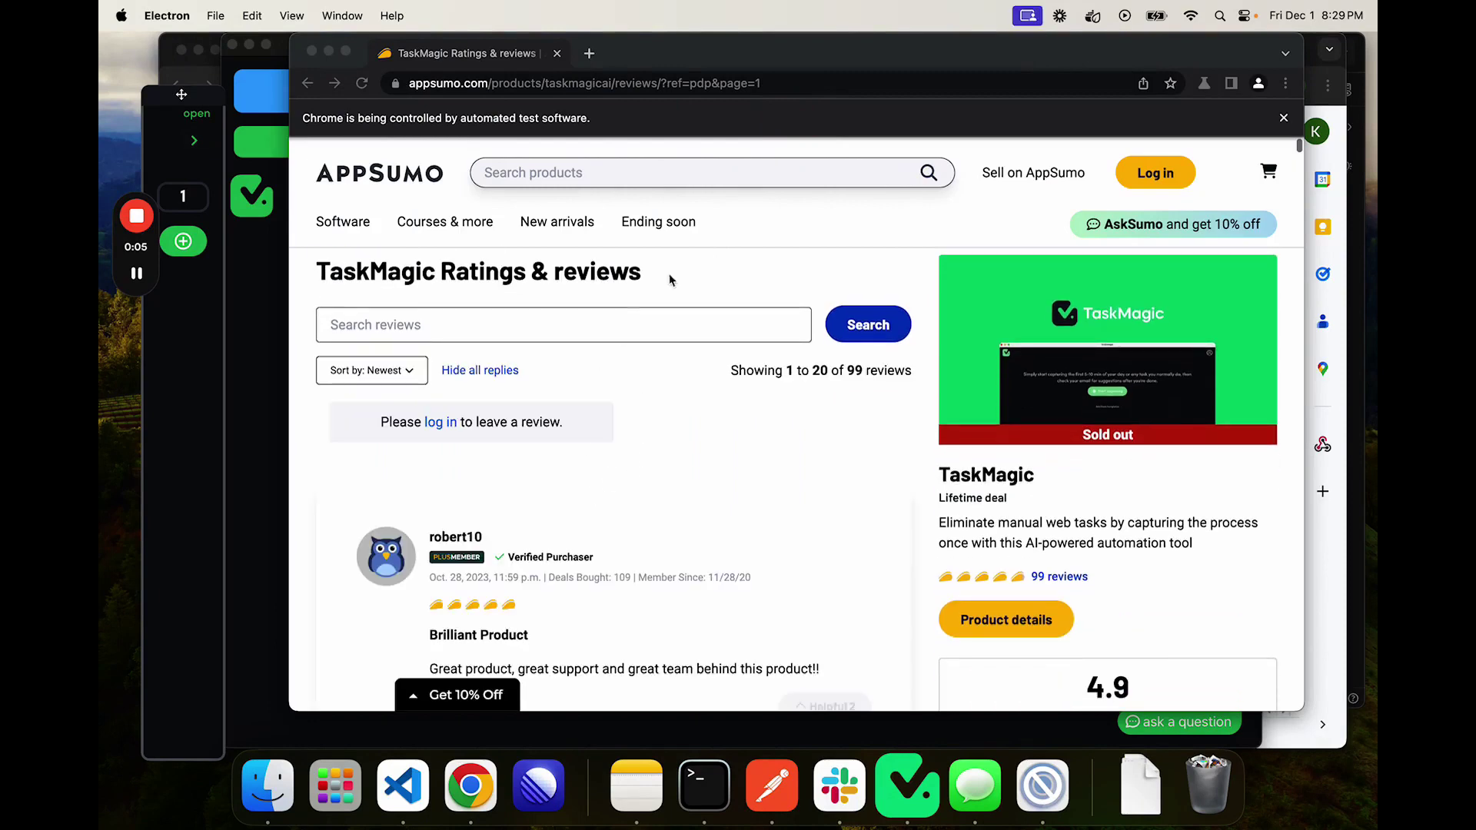
{"action": "left_click_drag", "start_coordinate": [770, 44], "coordinate": [741, 45]}
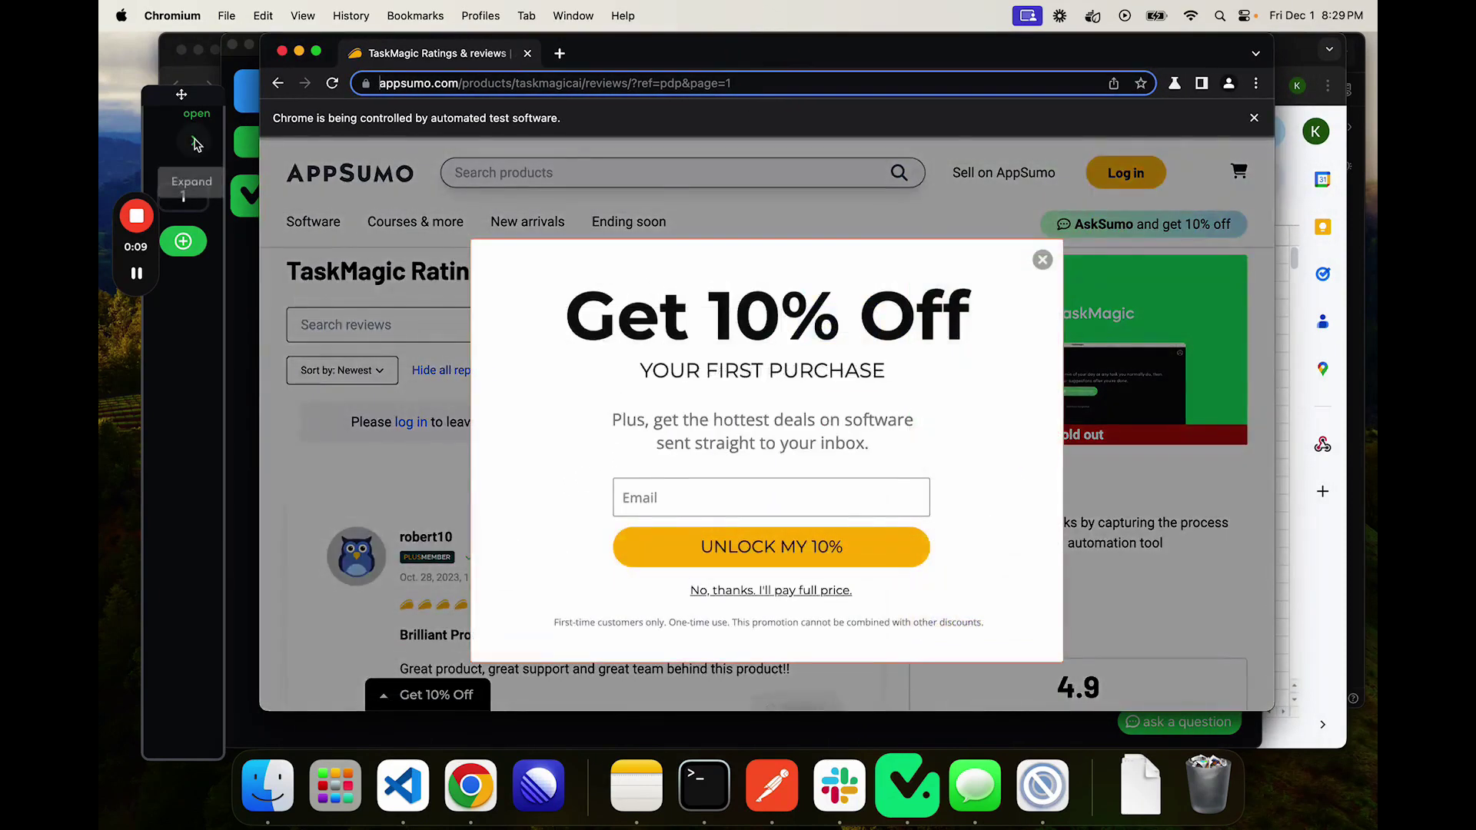
{"action": "left_click", "coordinate": [196, 145]}
{"action": "left_click", "coordinate": [482, 302]}
{"action": "left_click", "coordinate": [571, 294]}
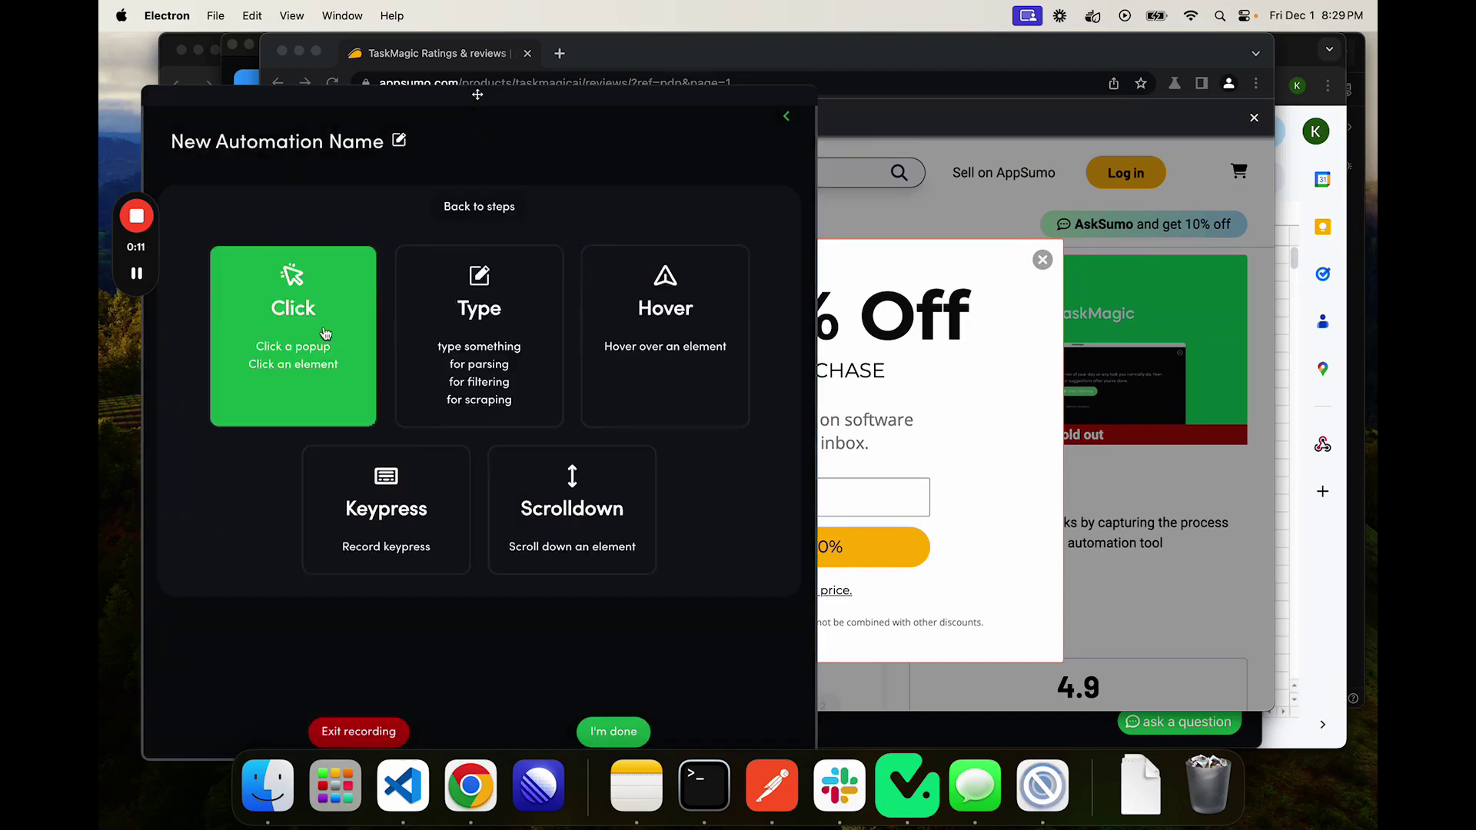
{"action": "left_click", "coordinate": [325, 334]}
{"action": "left_click", "coordinate": [1042, 260]}
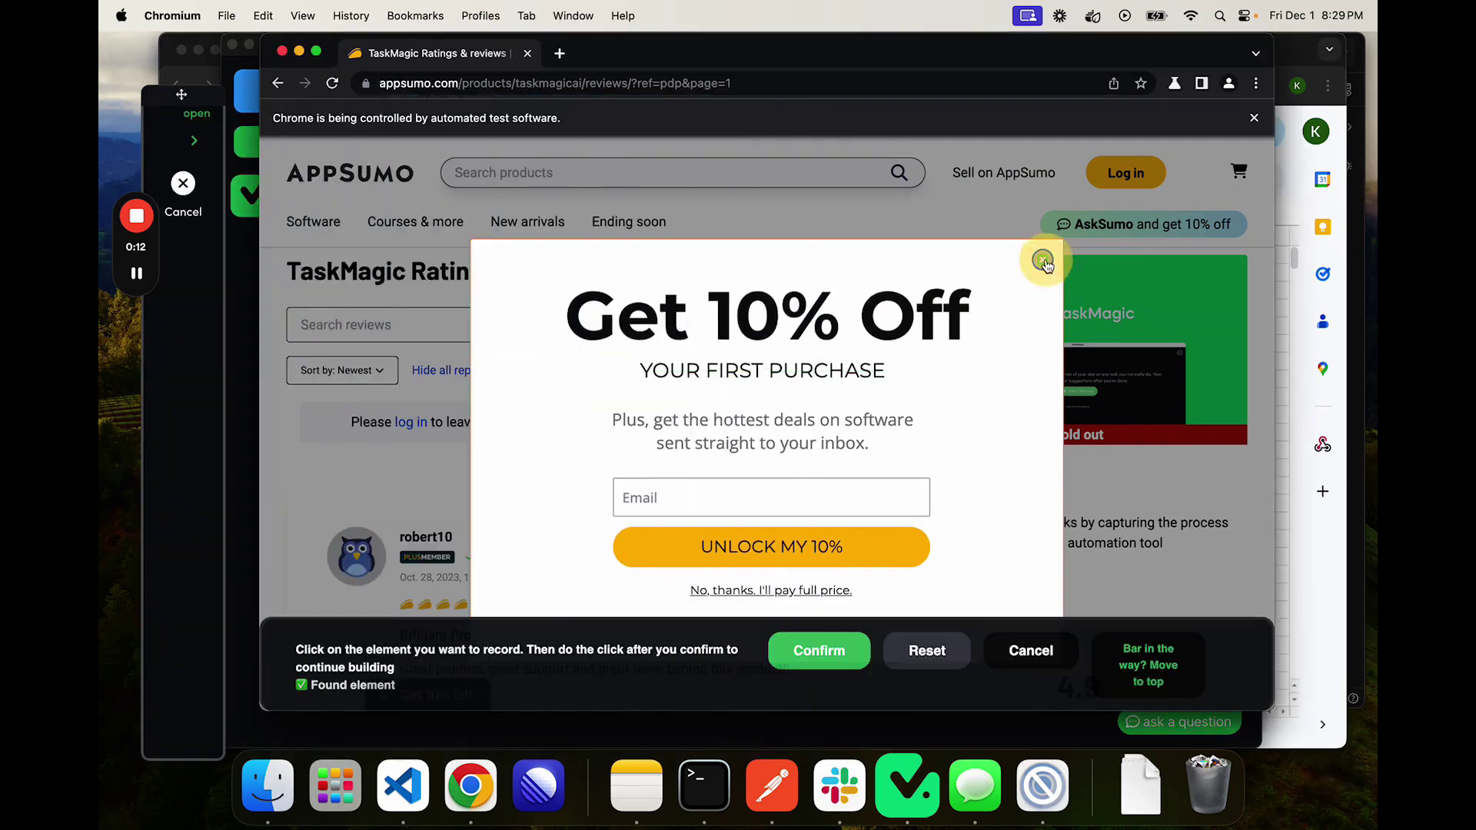
{"action": "left_click", "coordinate": [850, 666]}
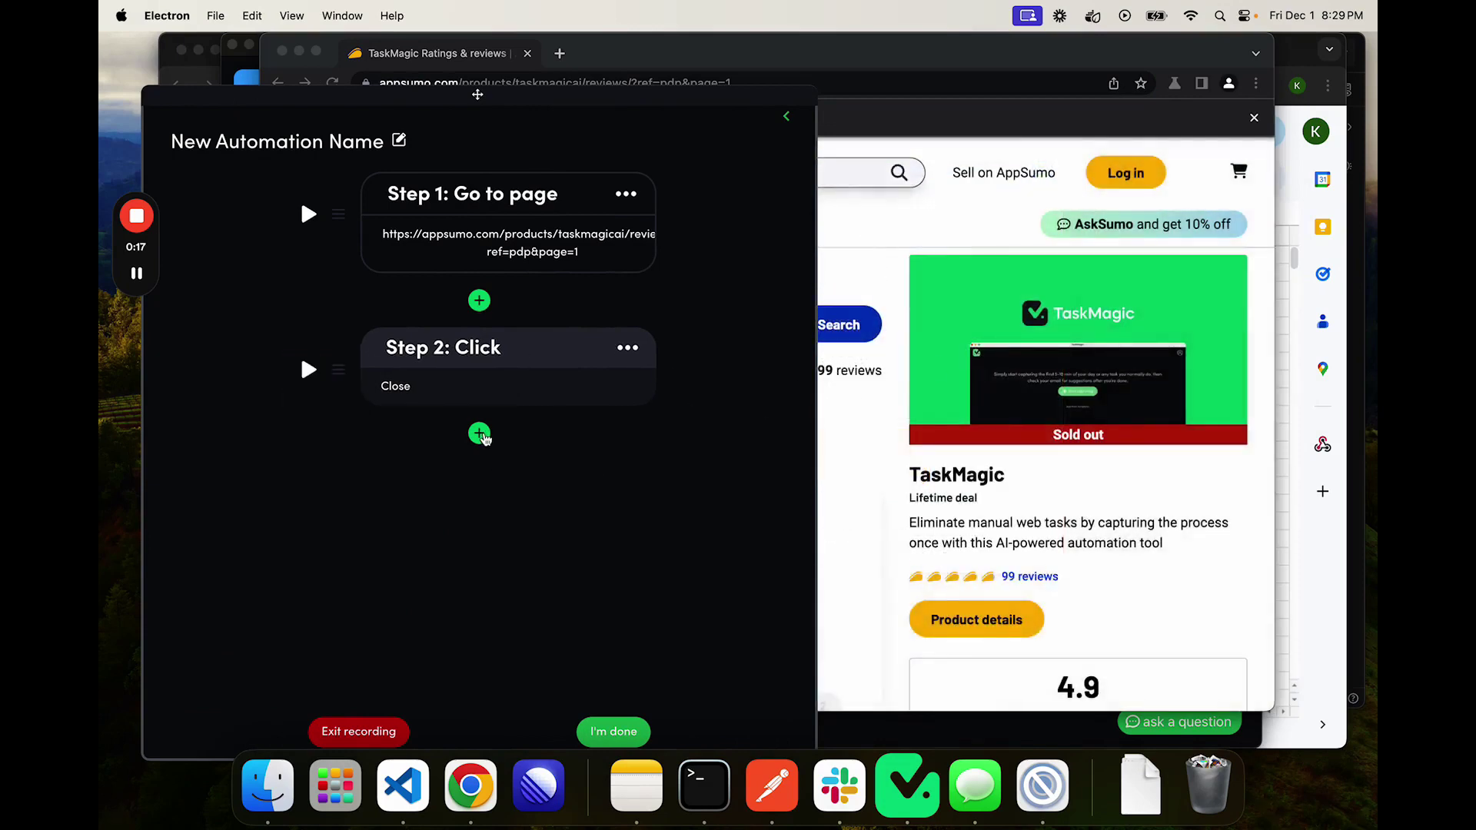
Scrape a review list with added columns for reviewer name, review title and review text
{"action": "left_click", "coordinate": [480, 435]}
{"action": "left_click", "coordinate": [397, 325]}
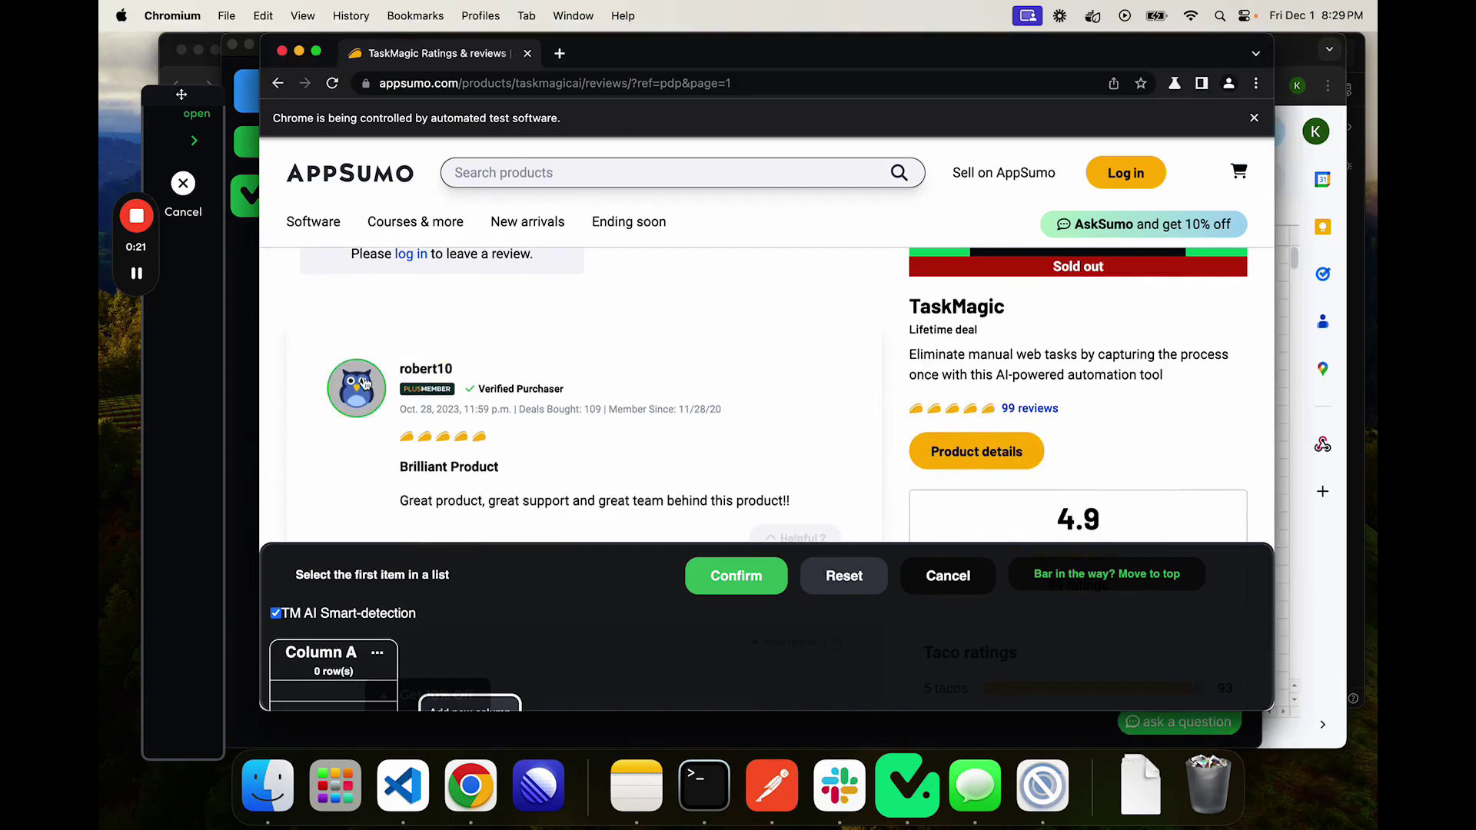
{"action": "scroll", "coordinate": [398, 399], "scroll_direction": "down", "scroll_amount": 3}
{"action": "scroll", "coordinate": [385, 411], "scroll_direction": "down", "scroll_amount": 2}
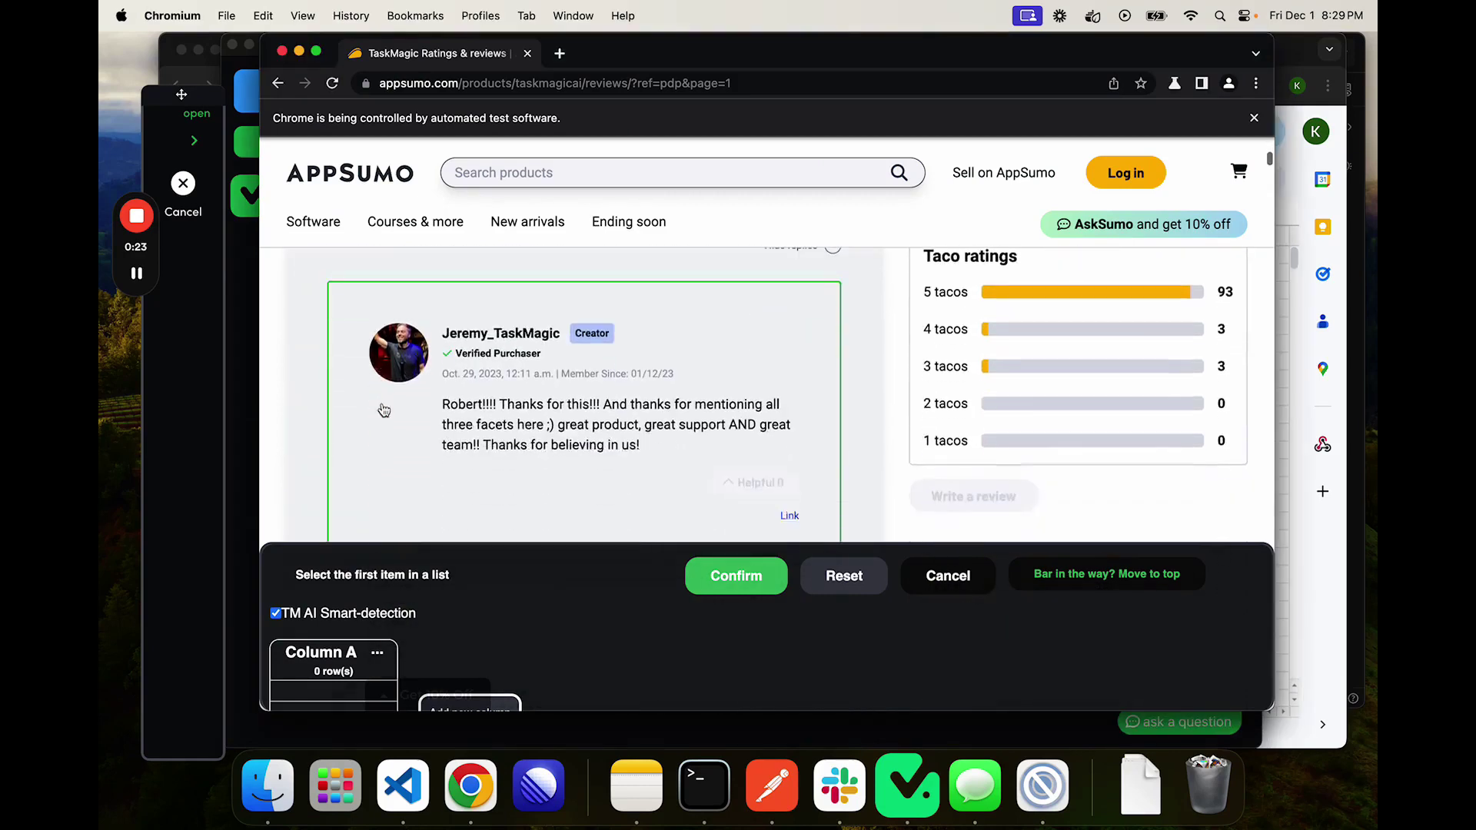
{"action": "scroll", "coordinate": [454, 384], "scroll_direction": "up", "scroll_amount": 1}
{"action": "scroll", "coordinate": [504, 433], "scroll_direction": "up", "scroll_amount": 2}
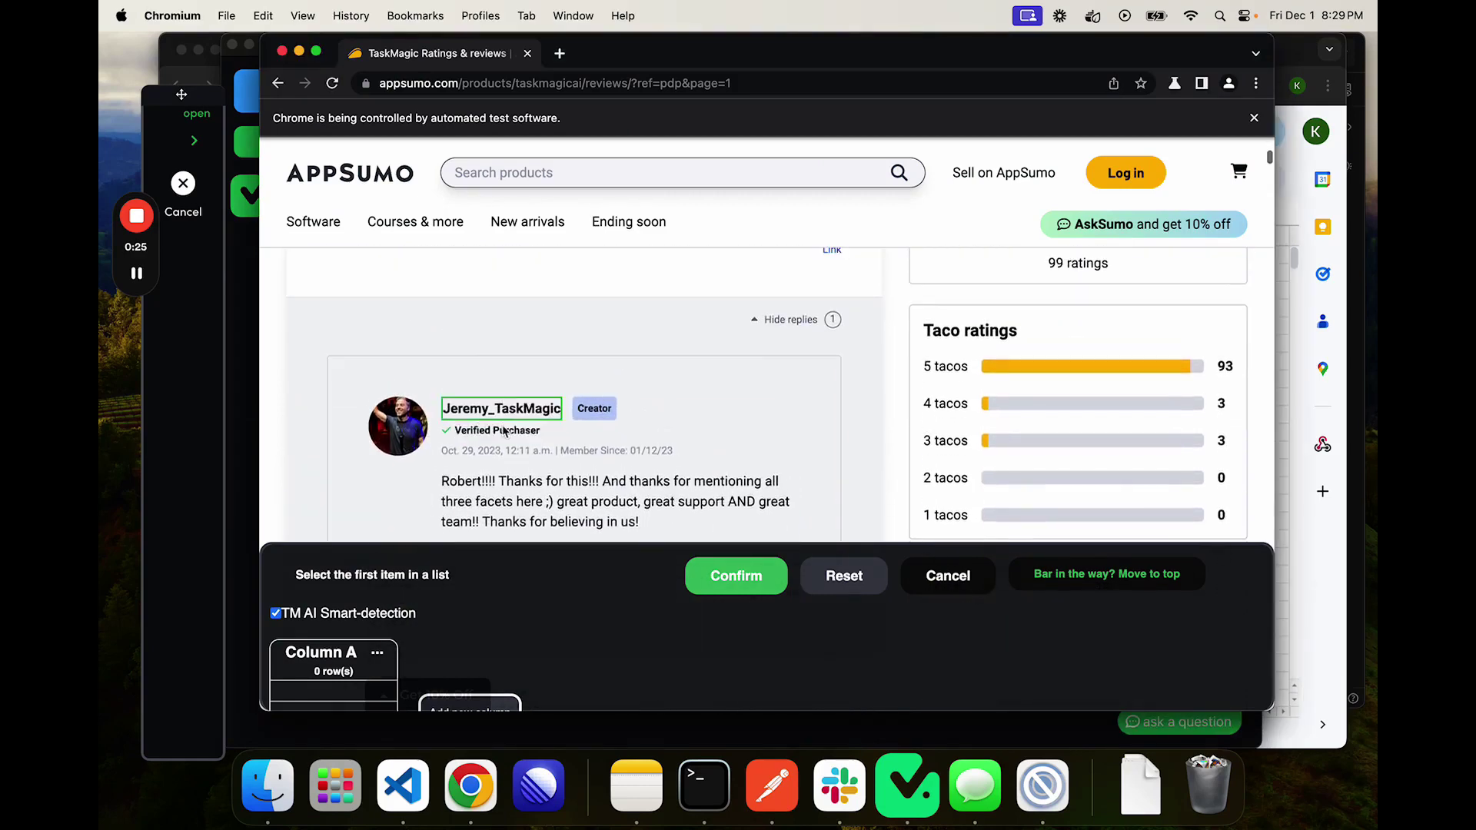
{"action": "scroll", "coordinate": [503, 441], "scroll_direction": "up", "scroll_amount": 2}
{"action": "scroll", "coordinate": [467, 397], "scroll_direction": "up", "scroll_amount": 6}
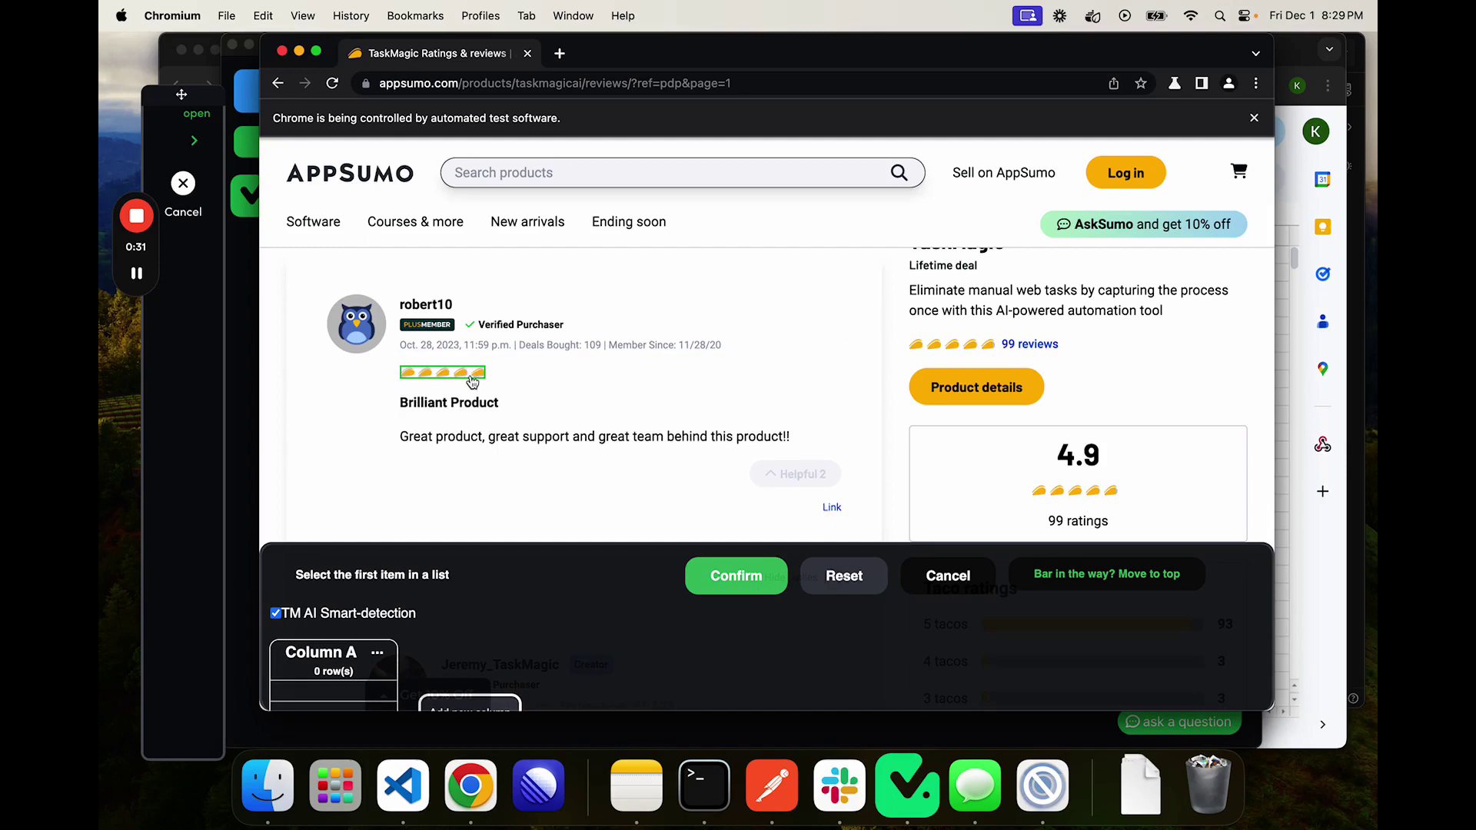
{"action": "scroll", "coordinate": [453, 432], "scroll_direction": "down", "scroll_amount": 3}
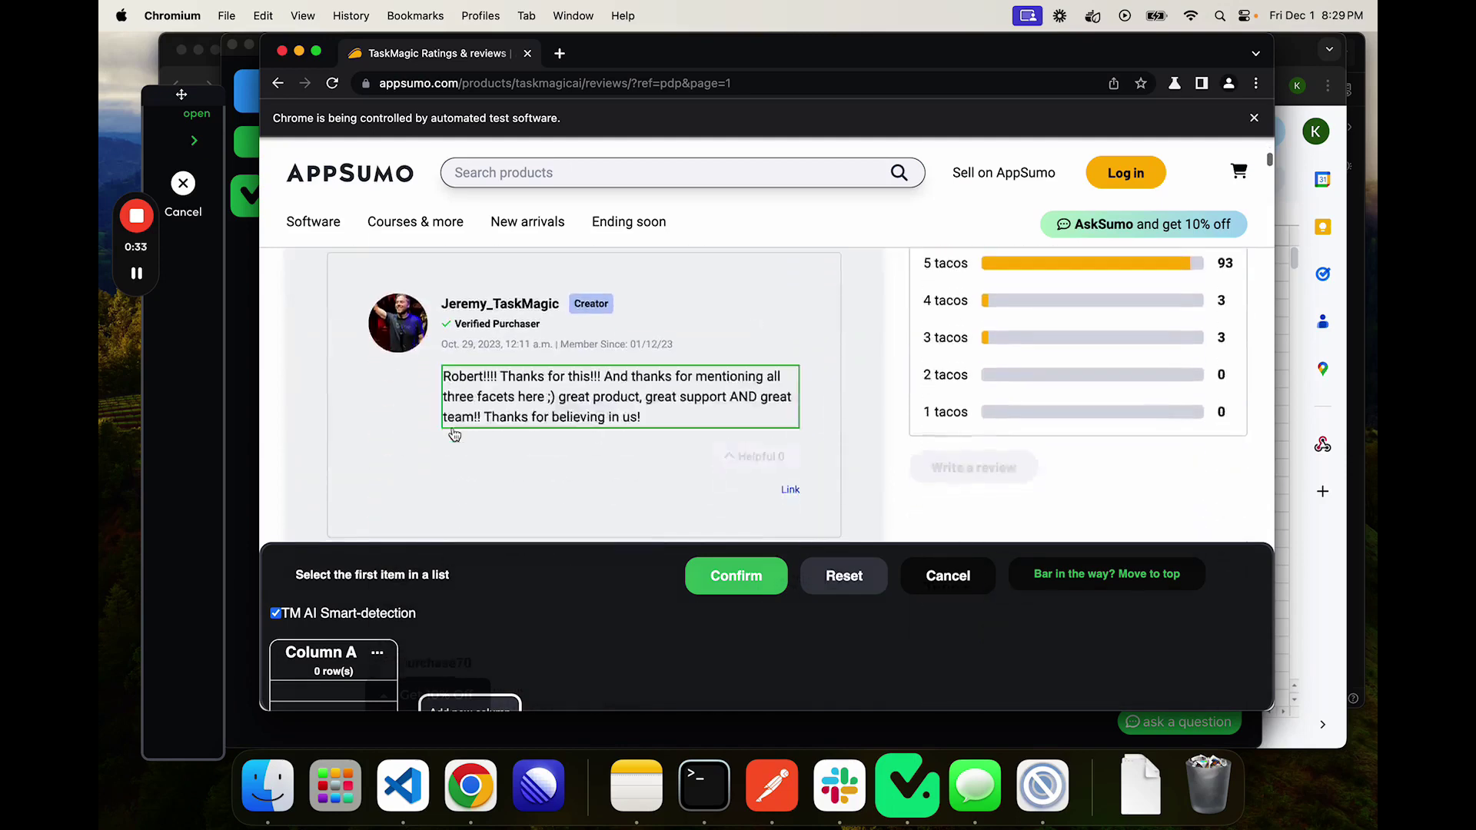
{"action": "scroll", "coordinate": [452, 428], "scroll_direction": "down", "scroll_amount": 3}
{"action": "scroll", "coordinate": [456, 403], "scroll_direction": "up", "scroll_amount": 1}
{"action": "scroll", "coordinate": [462, 366], "scroll_direction": "up", "scroll_amount": 1}
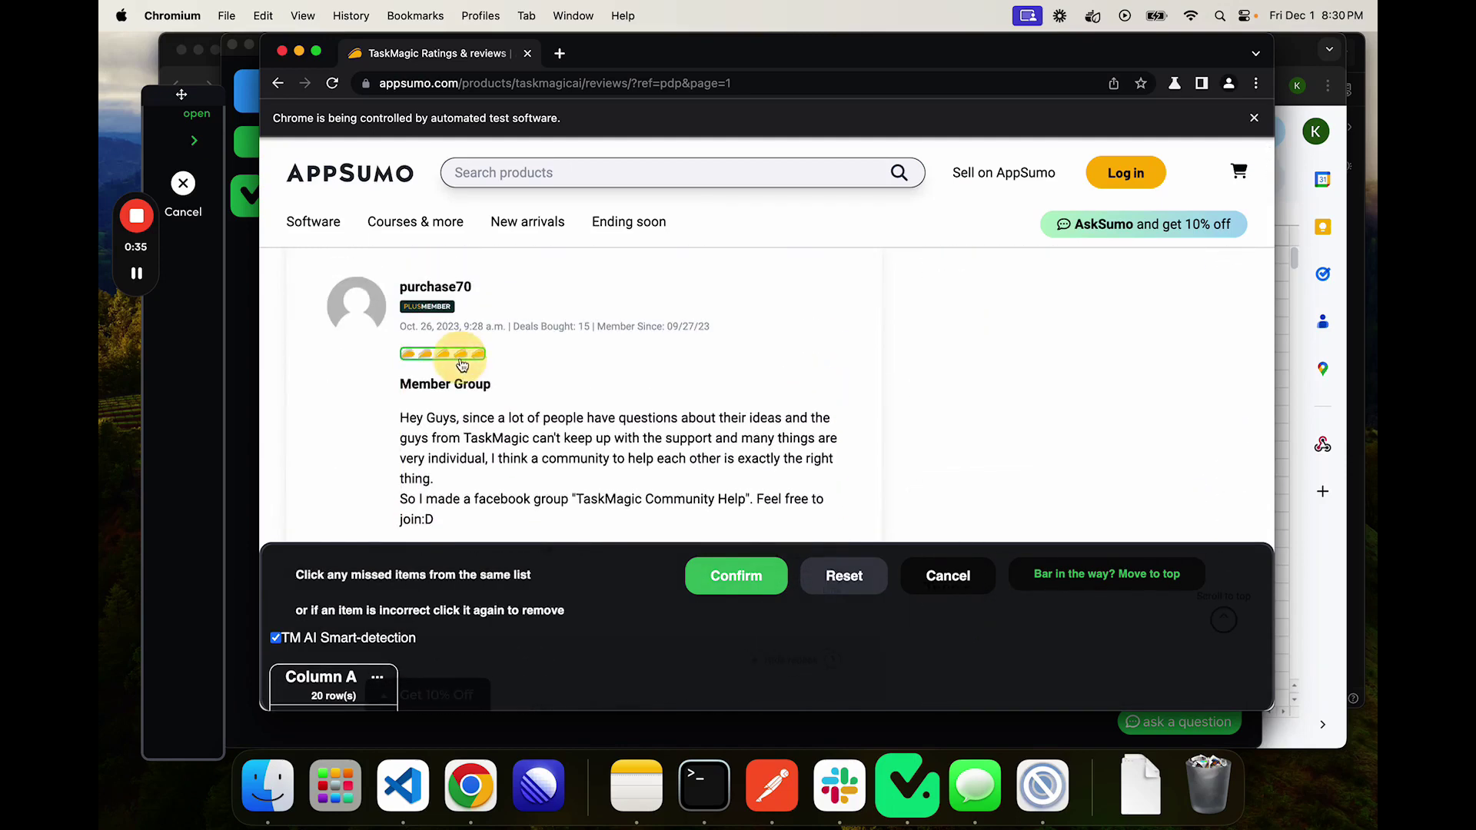
{"action": "scroll", "coordinate": [437, 476], "scroll_direction": "down", "scroll_amount": 1}
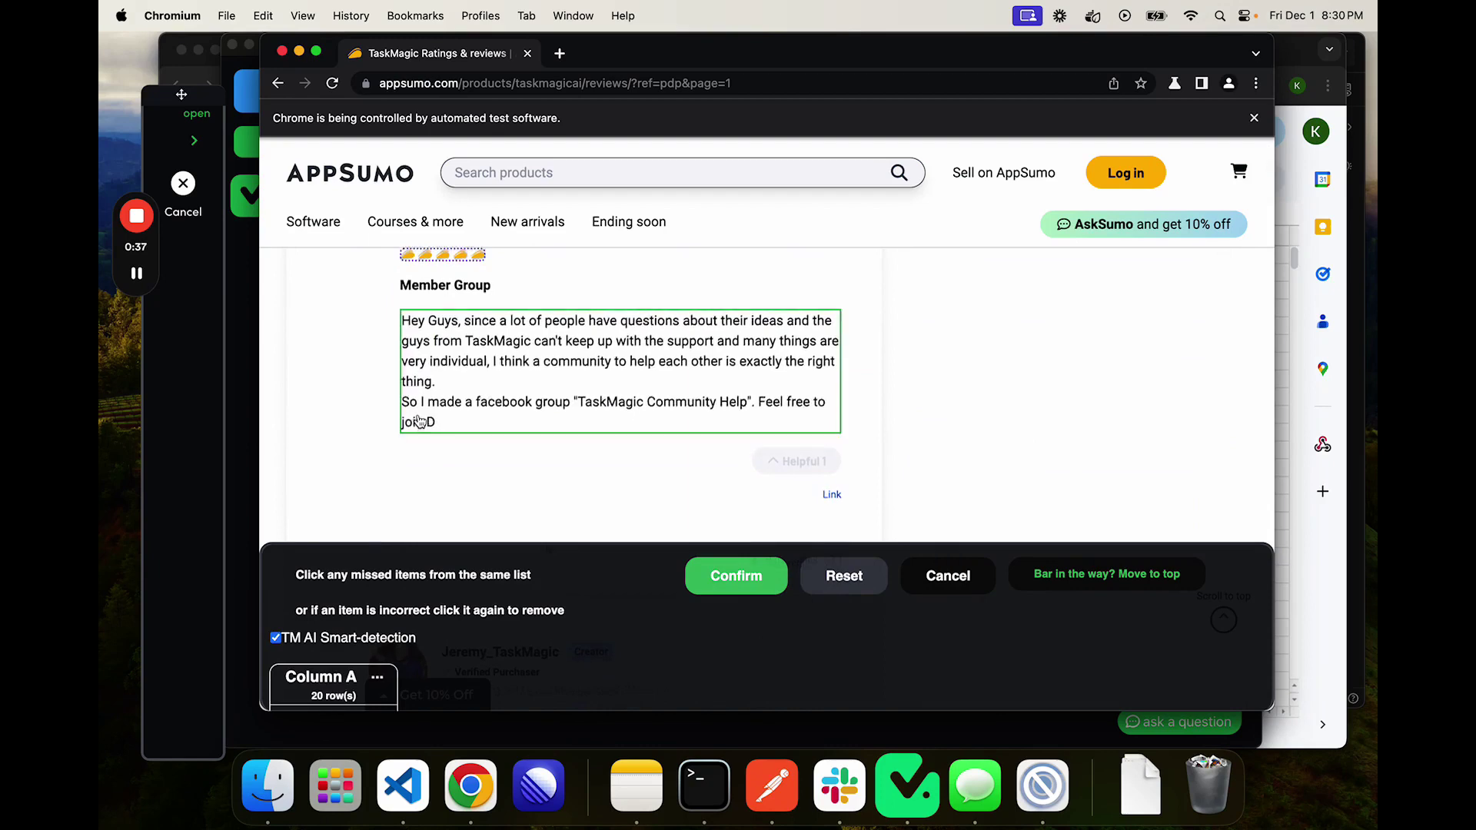
{"action": "scroll", "coordinate": [462, 369], "scroll_direction": "up", "scroll_amount": 5}
{"action": "scroll", "coordinate": [401, 611], "scroll_direction": "down", "scroll_amount": 1}
{"action": "left_click", "coordinate": [456, 680]}
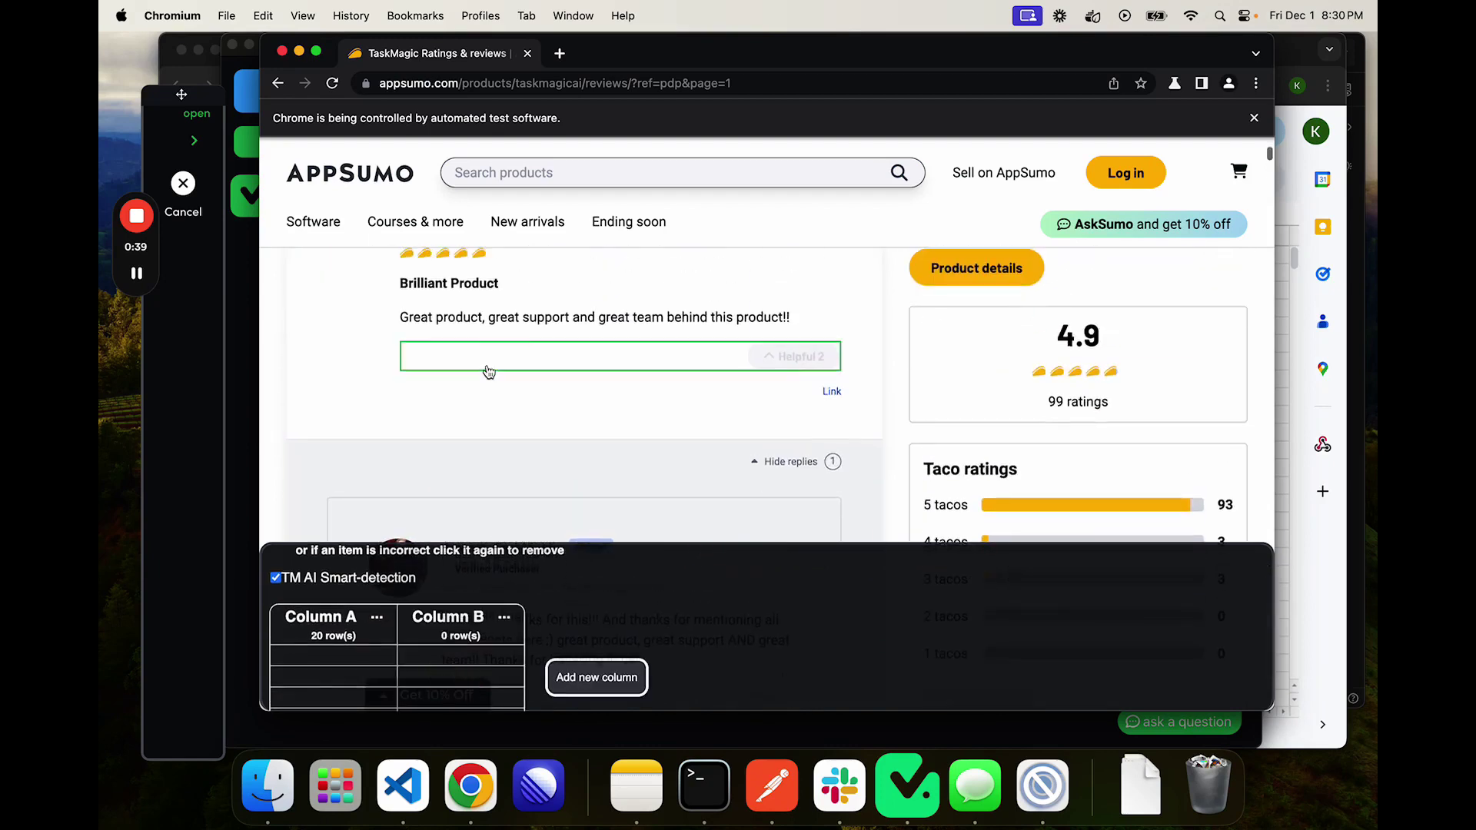
{"action": "scroll", "coordinate": [488, 369], "scroll_direction": "up", "scroll_amount": 5}
{"action": "scroll", "coordinate": [449, 392], "scroll_direction": "down", "scroll_amount": 1}
{"action": "left_click", "coordinate": [436, 399]}
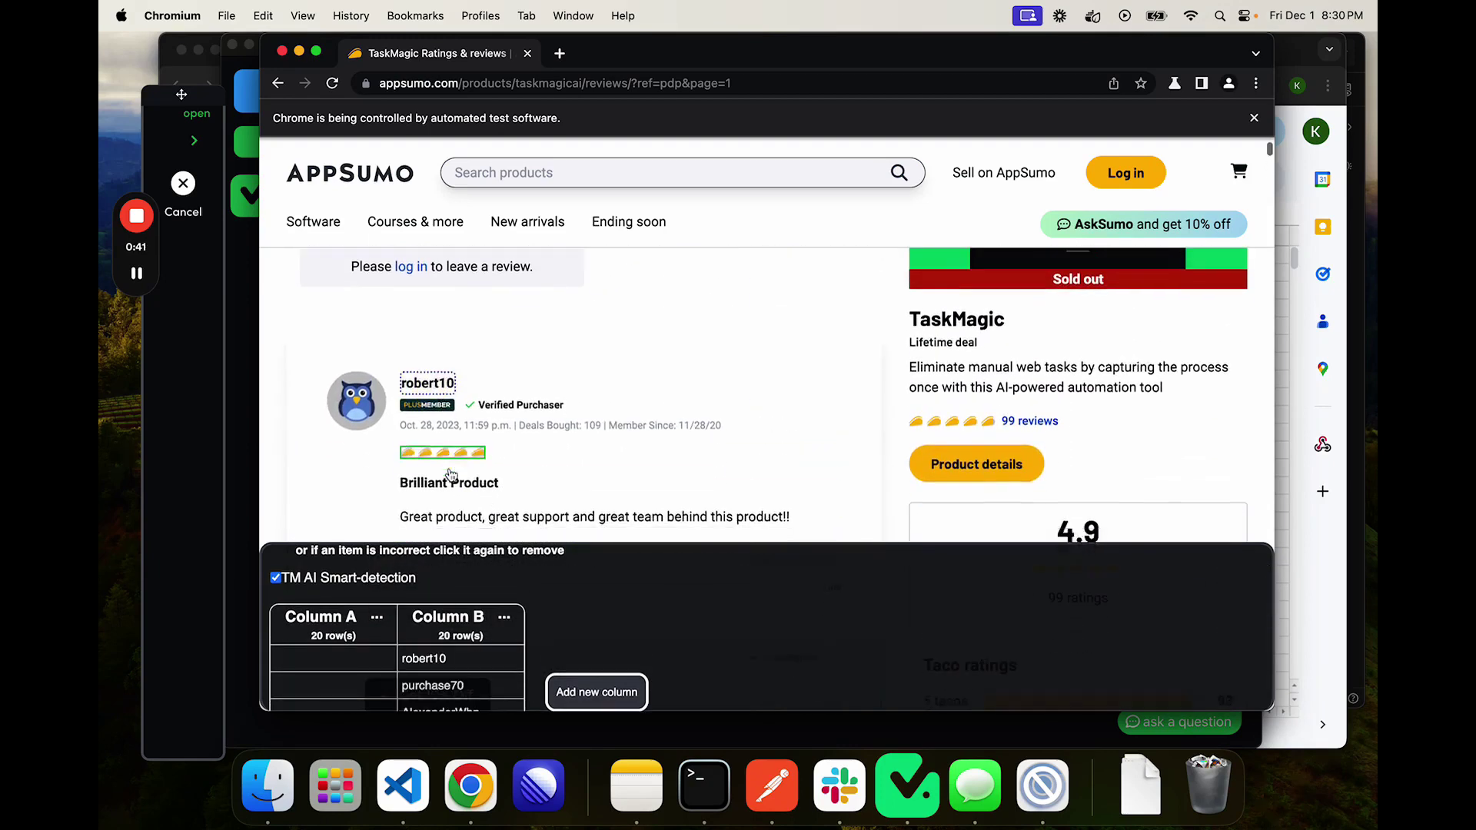
{"action": "scroll", "coordinate": [438, 484], "scroll_direction": "down", "scroll_amount": 1}
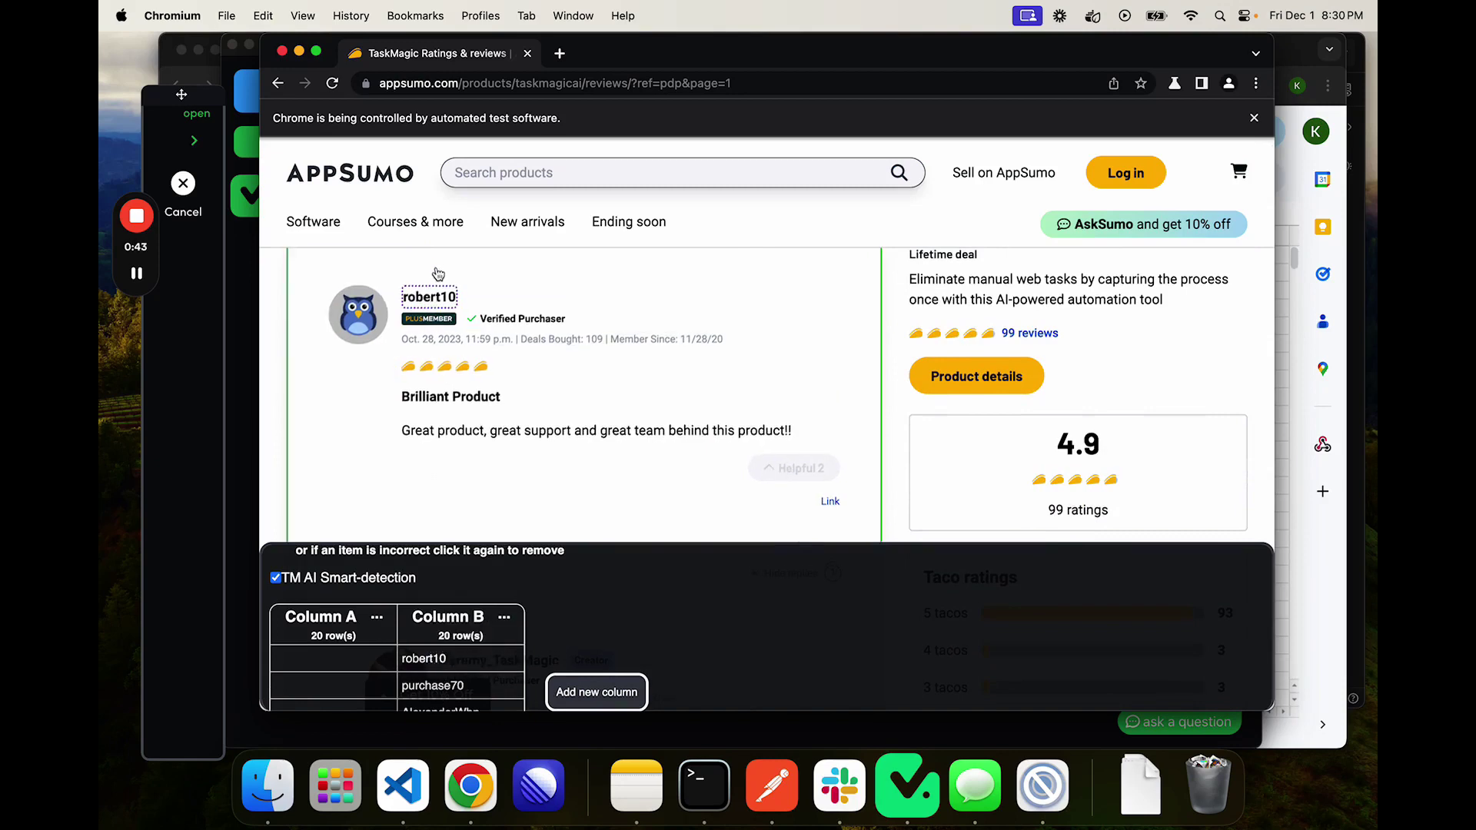
{"action": "scroll", "coordinate": [436, 273], "scroll_direction": "down", "scroll_amount": 2}
{"action": "scroll", "coordinate": [431, 307], "scroll_direction": "down", "scroll_amount": 2}
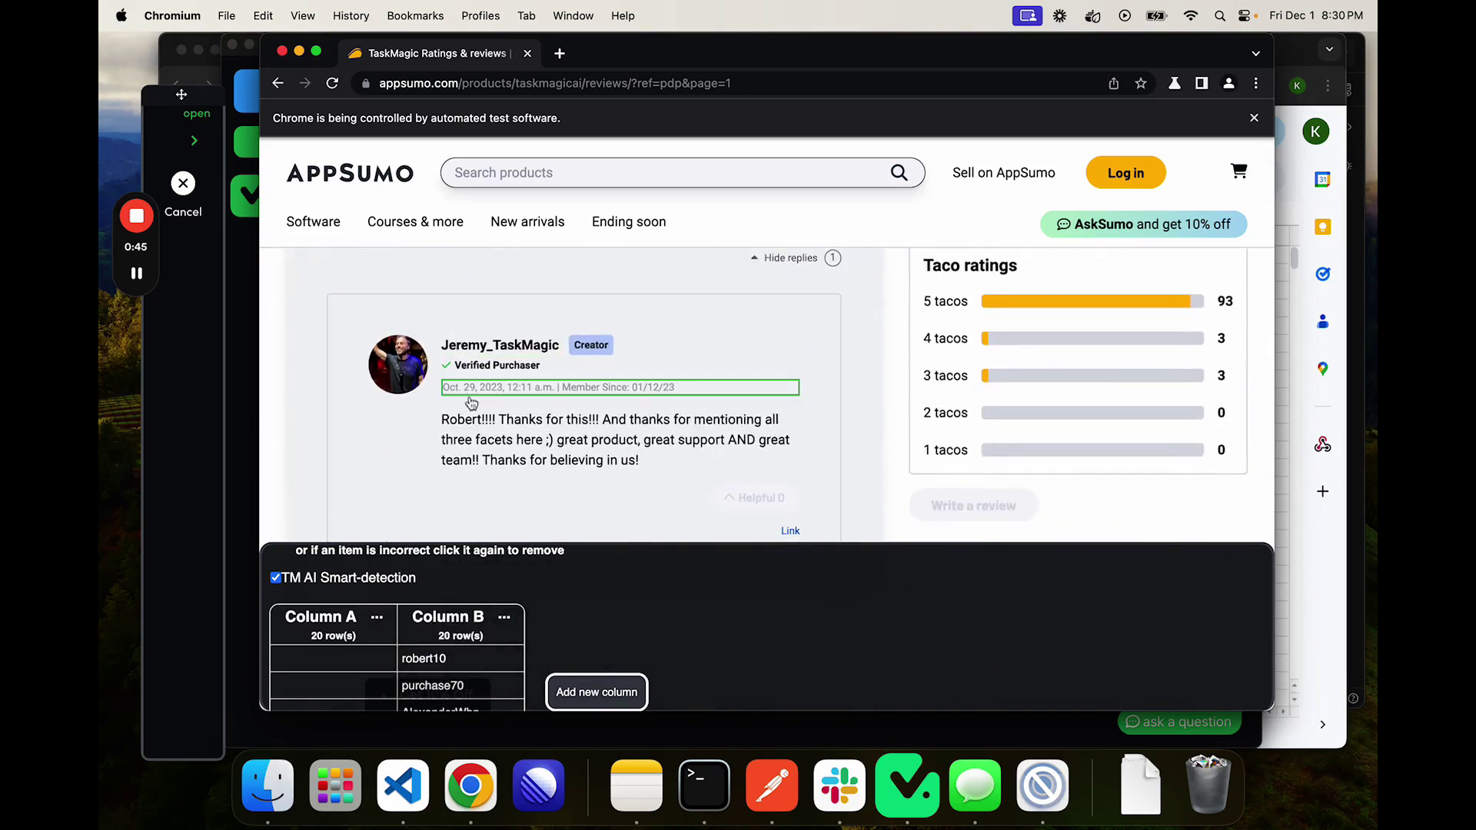
{"action": "scroll", "coordinate": [472, 388], "scroll_direction": "down", "scroll_amount": 3}
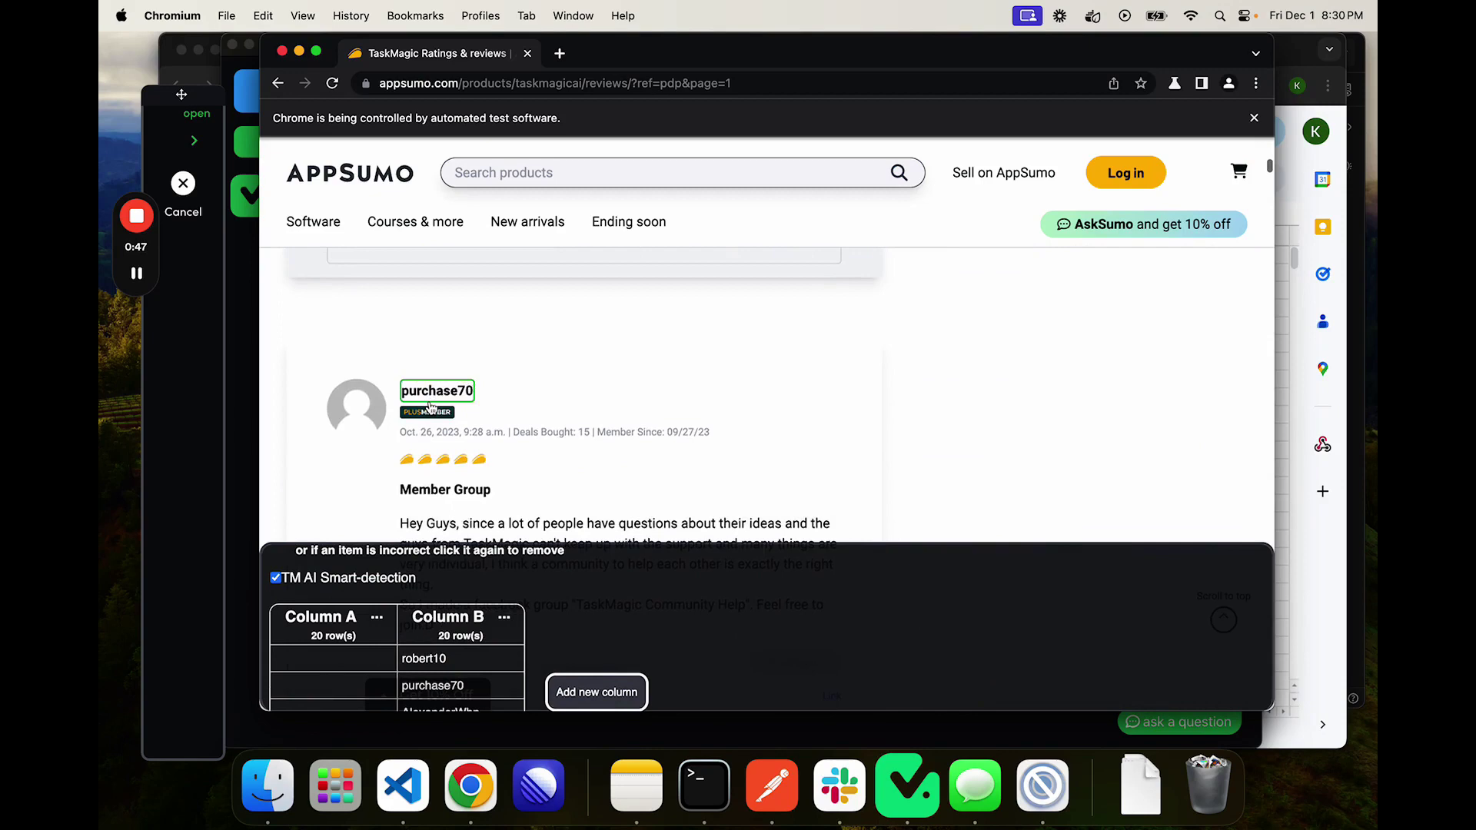
{"action": "left_click", "coordinate": [569, 687]}
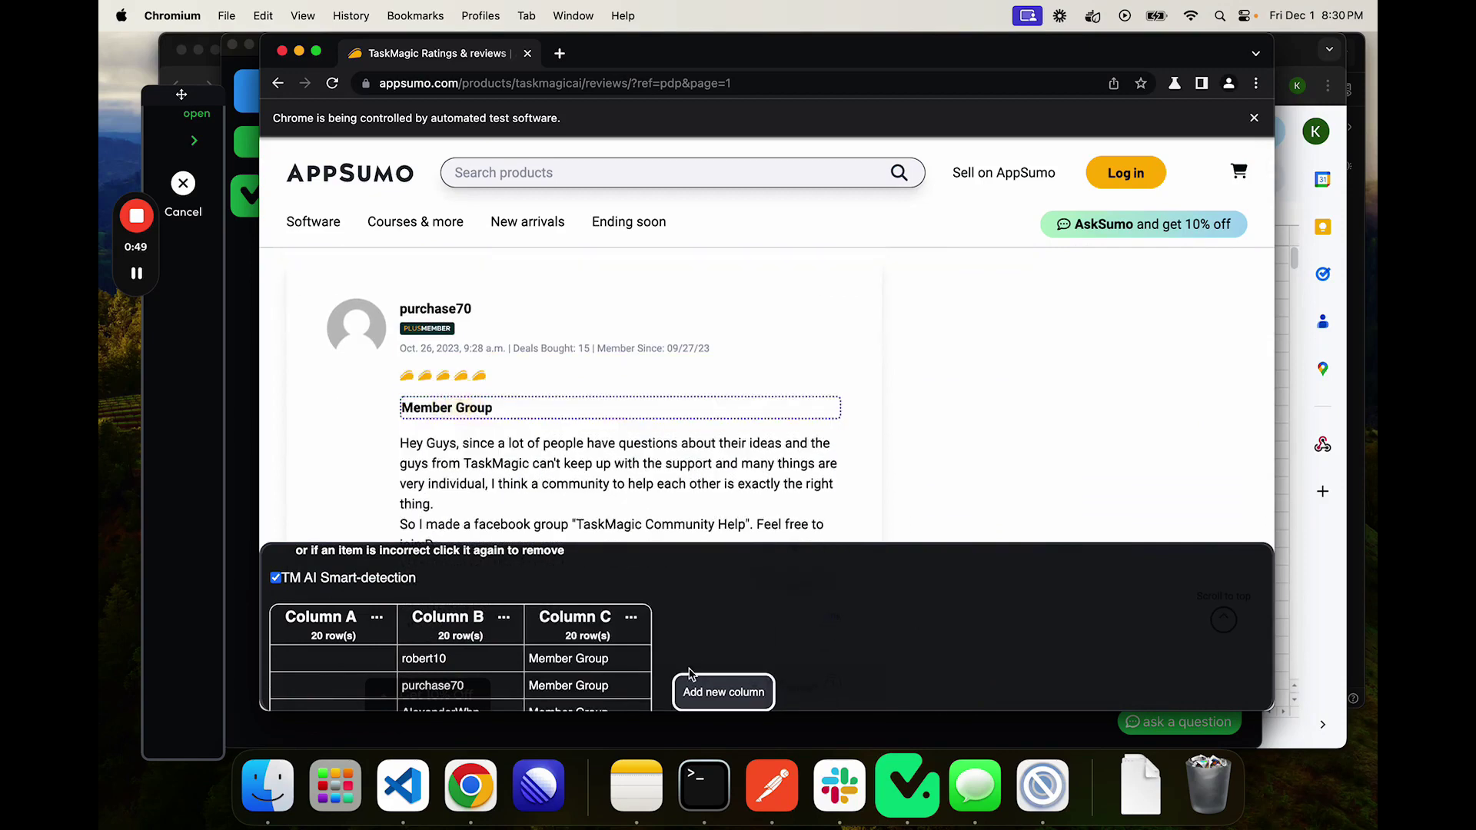
{"action": "left_click", "coordinate": [704, 699]}
{"action": "scroll", "coordinate": [482, 466], "scroll_direction": "up", "scroll_amount": 3}
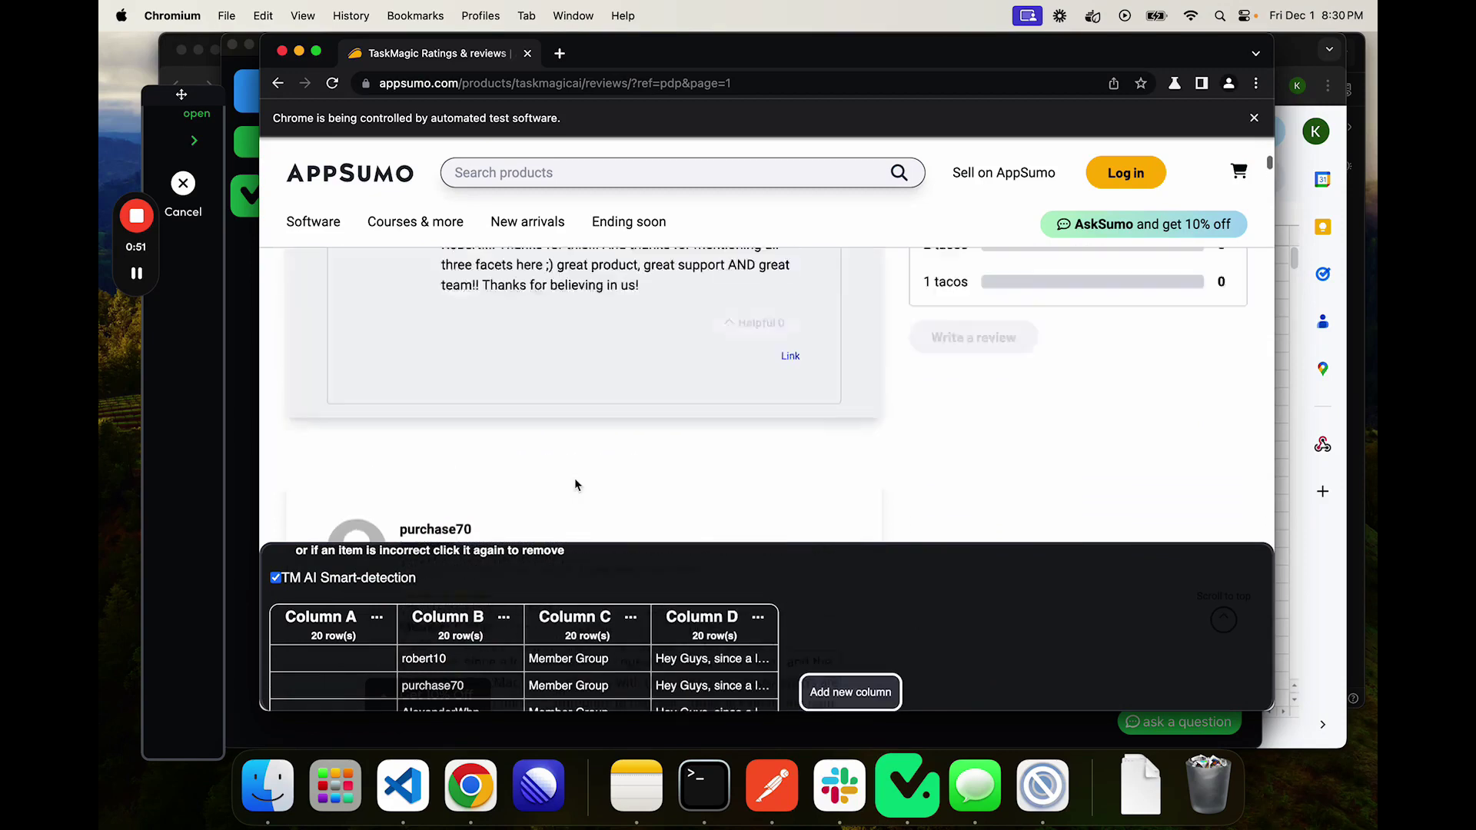
{"action": "scroll", "coordinate": [631, 662], "scroll_direction": "up", "scroll_amount": 2}
Confirm the scraped list columns and check the reviews page's pagination
{"action": "left_click", "coordinate": [751, 568]}
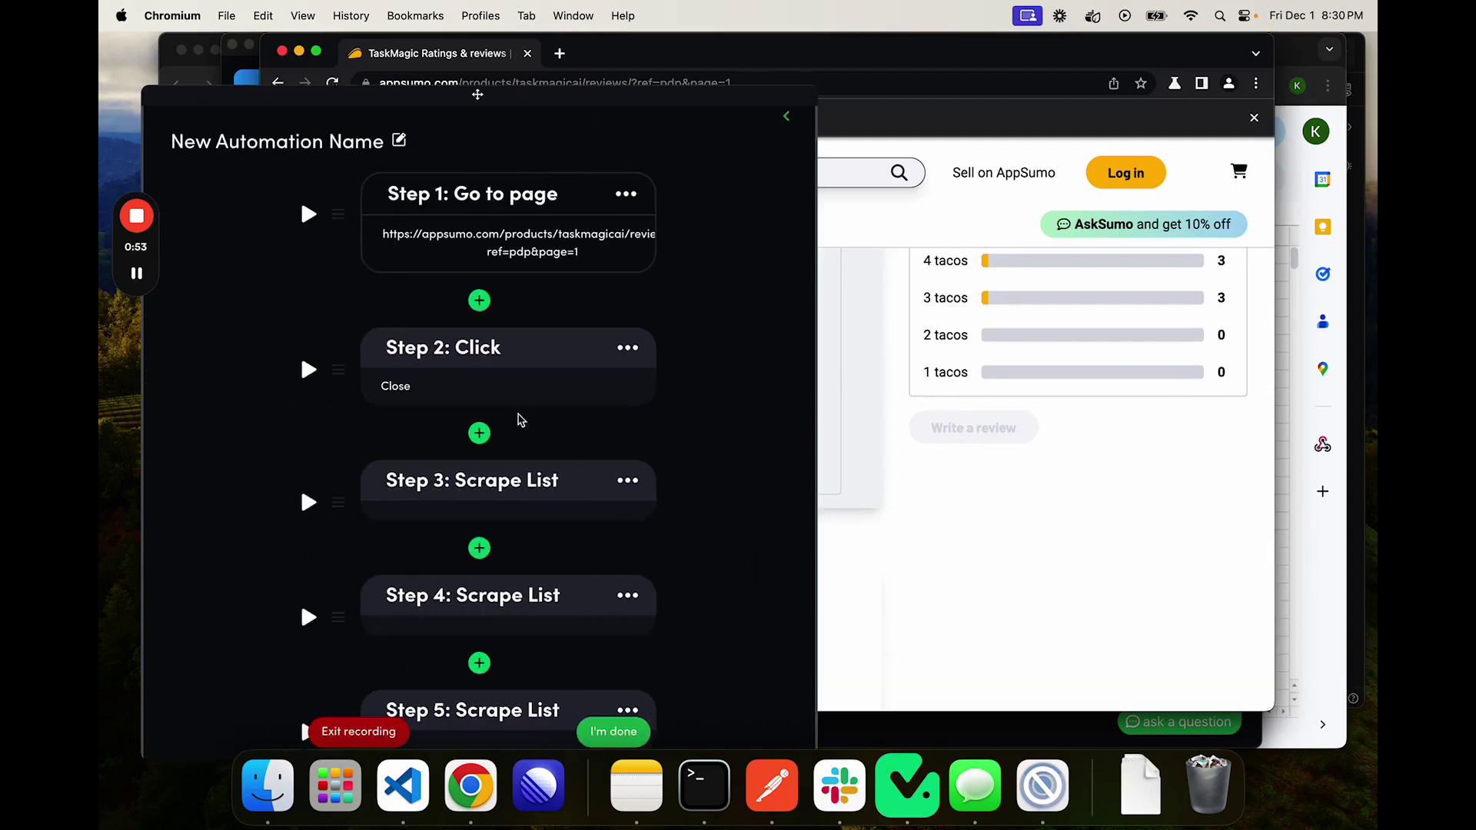
{"action": "scroll", "coordinate": [517, 418], "scroll_direction": "down", "scroll_amount": 2}
{"action": "scroll", "coordinate": [525, 438], "scroll_direction": "down", "scroll_amount": 1}
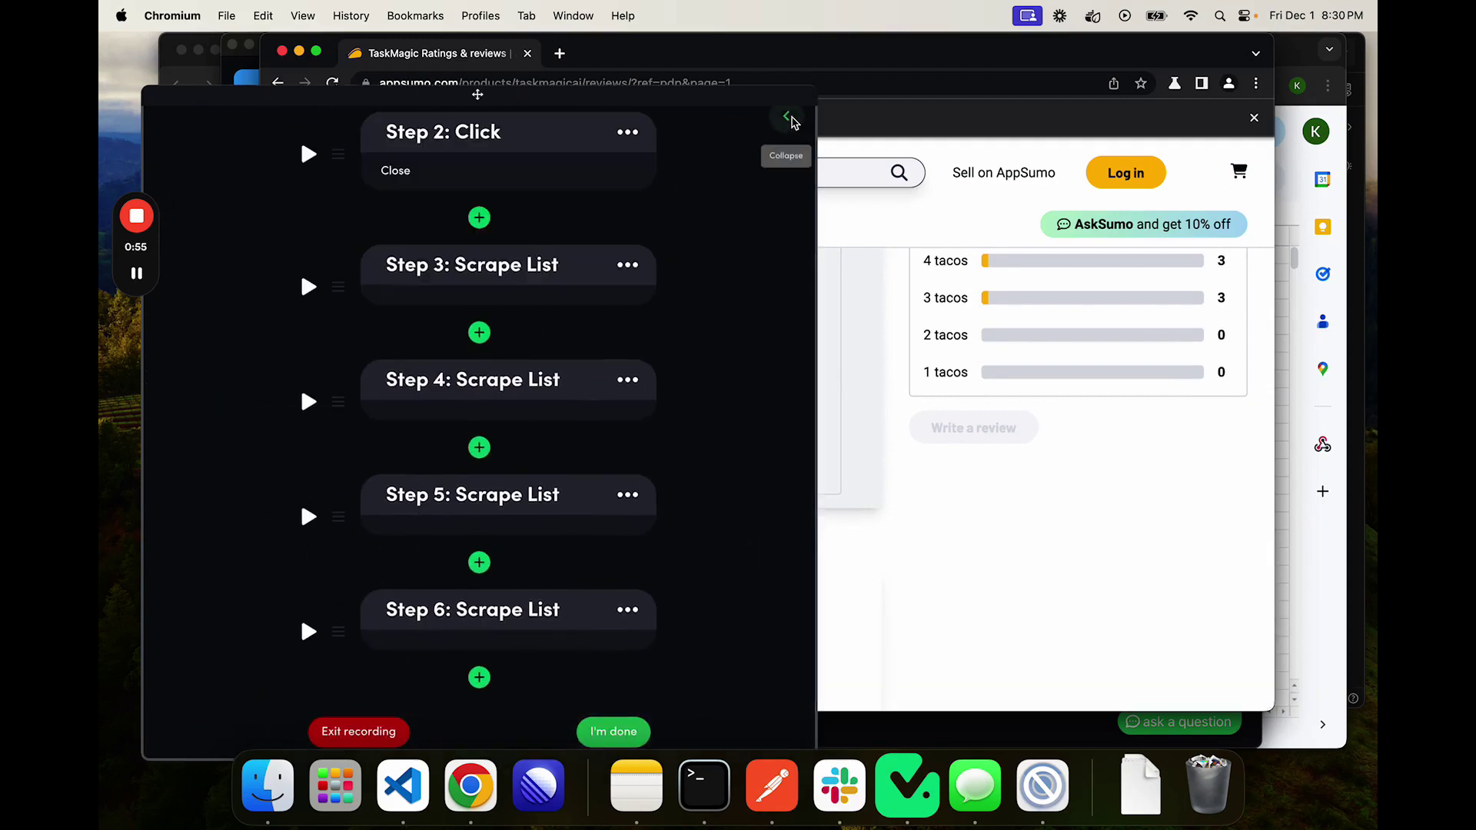
{"action": "left_click", "coordinate": [788, 119]}
{"action": "left_click", "coordinate": [194, 143]}
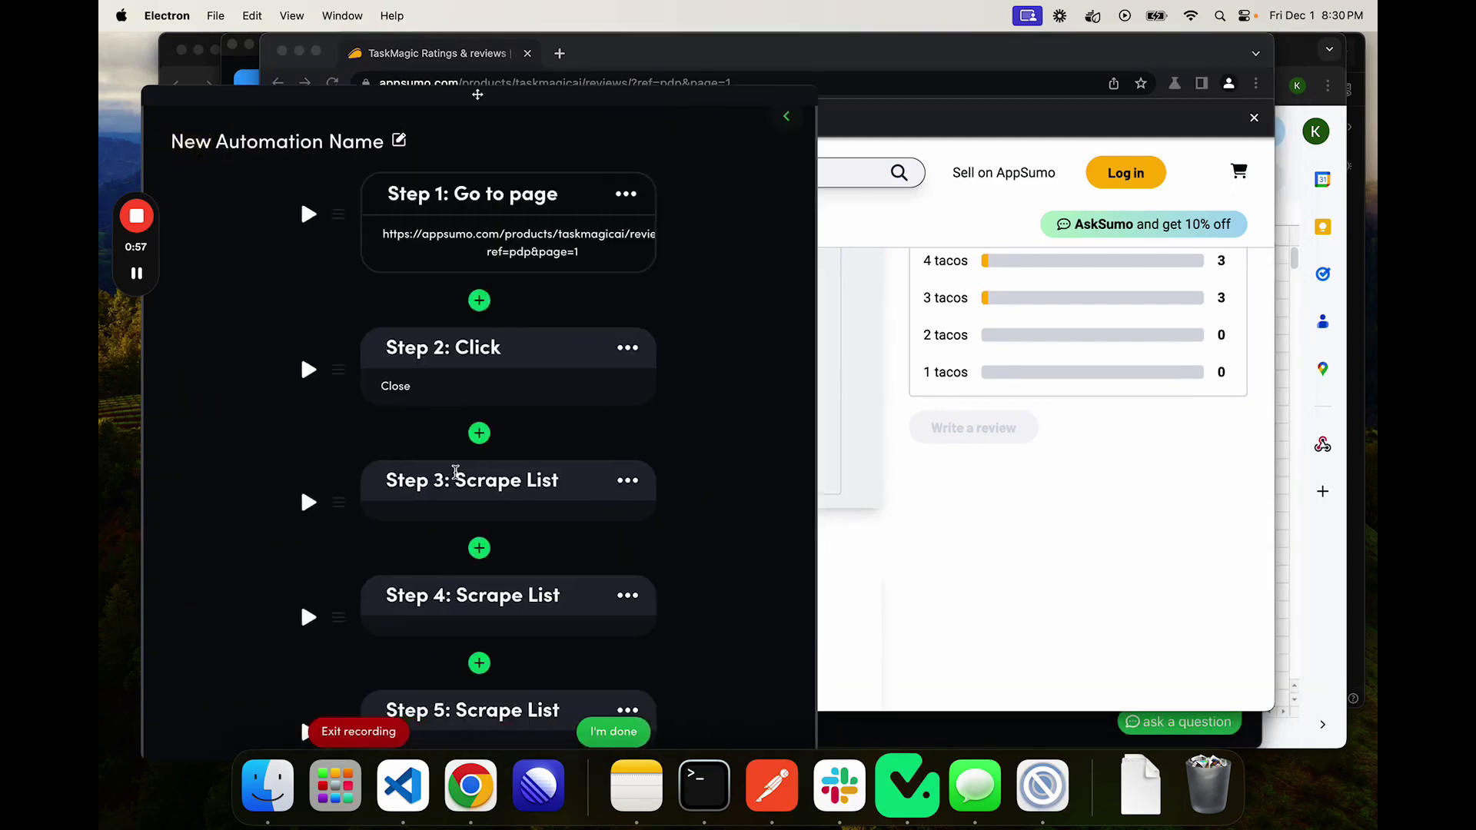
{"action": "left_click", "coordinate": [782, 115]}
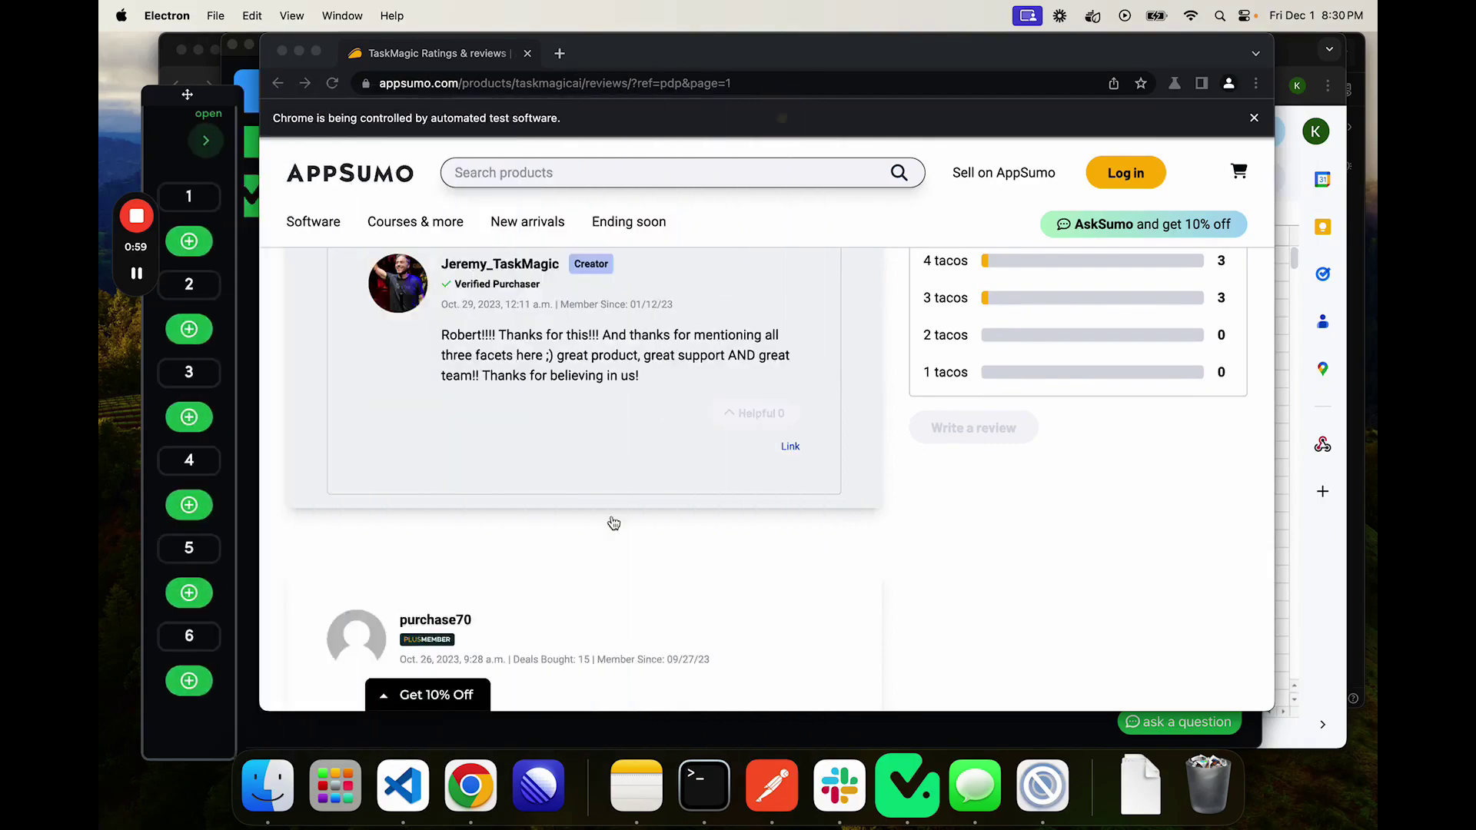
{"action": "scroll", "coordinate": [610, 520], "scroll_direction": "down", "scroll_amount": 5}
{"action": "scroll", "coordinate": [610, 520], "scroll_direction": "down", "scroll_amount": 5}
{"action": "scroll", "coordinate": [611, 521], "scroll_direction": "down", "scroll_amount": 5}
{"action": "scroll", "coordinate": [611, 522], "scroll_direction": "down", "scroll_amount": 5}
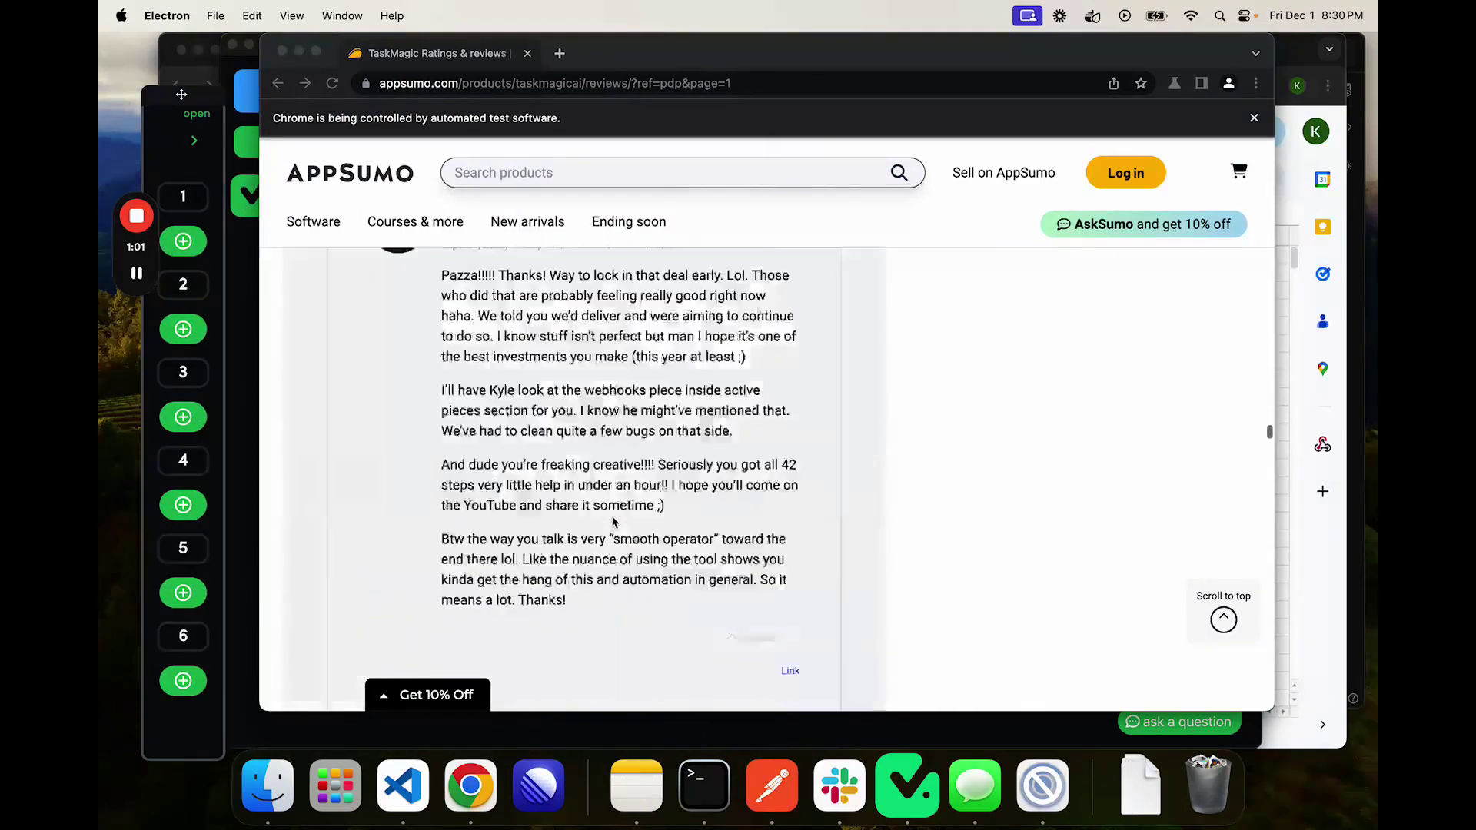
{"action": "scroll", "coordinate": [611, 522], "scroll_direction": "down", "scroll_amount": 5}
{"action": "scroll", "coordinate": [611, 521], "scroll_direction": "down", "scroll_amount": 5}
{"action": "scroll", "coordinate": [612, 521], "scroll_direction": "down", "scroll_amount": 5}
{"action": "scroll", "coordinate": [612, 521], "scroll_direction": "down", "scroll_amount": 5}
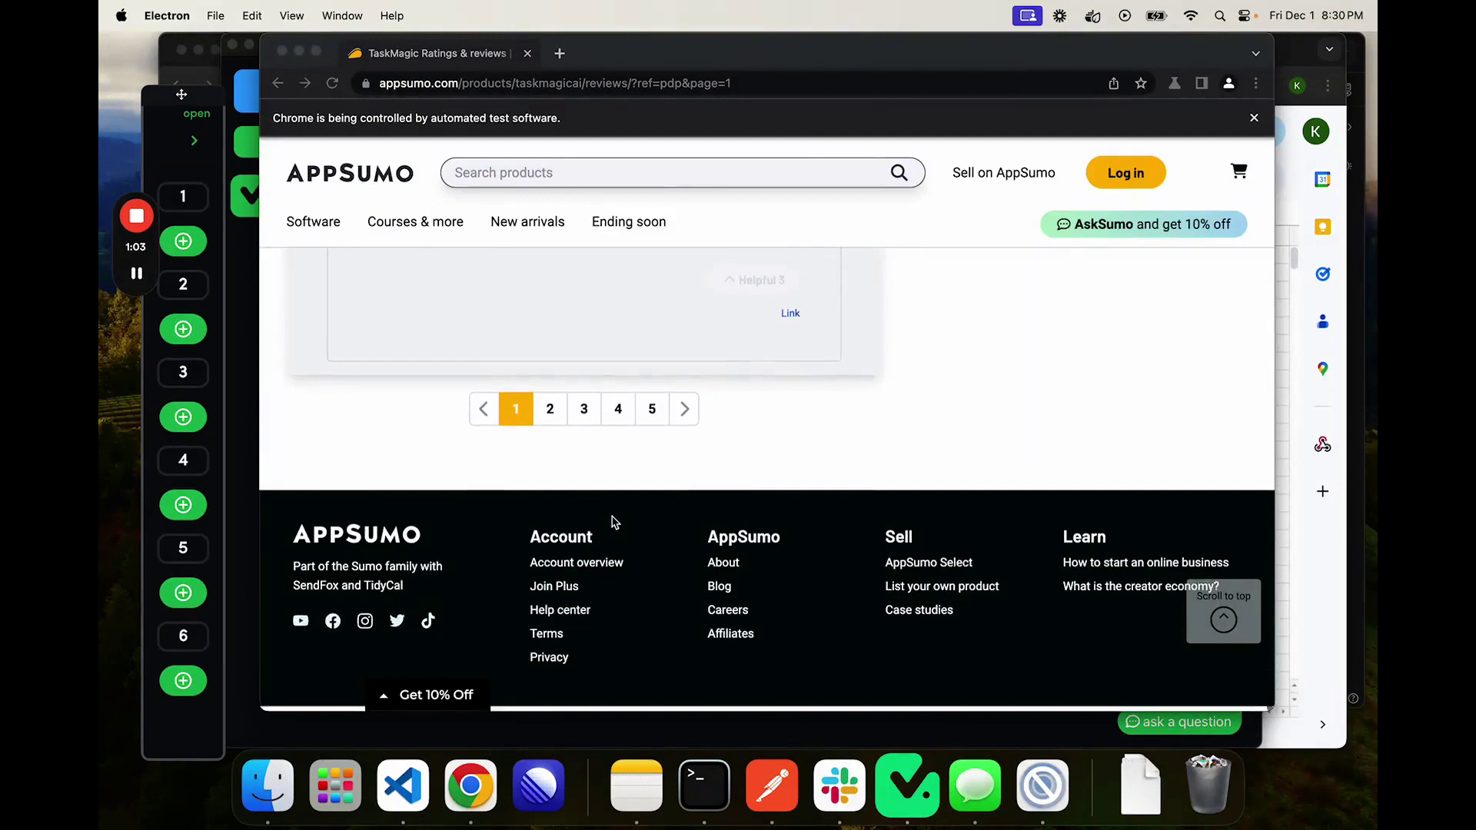
Record a click on the reviews next-page element as a new step
{"action": "left_click", "coordinate": [197, 140]}
{"action": "scroll", "coordinate": [439, 584], "scroll_direction": "down", "scroll_amount": 2}
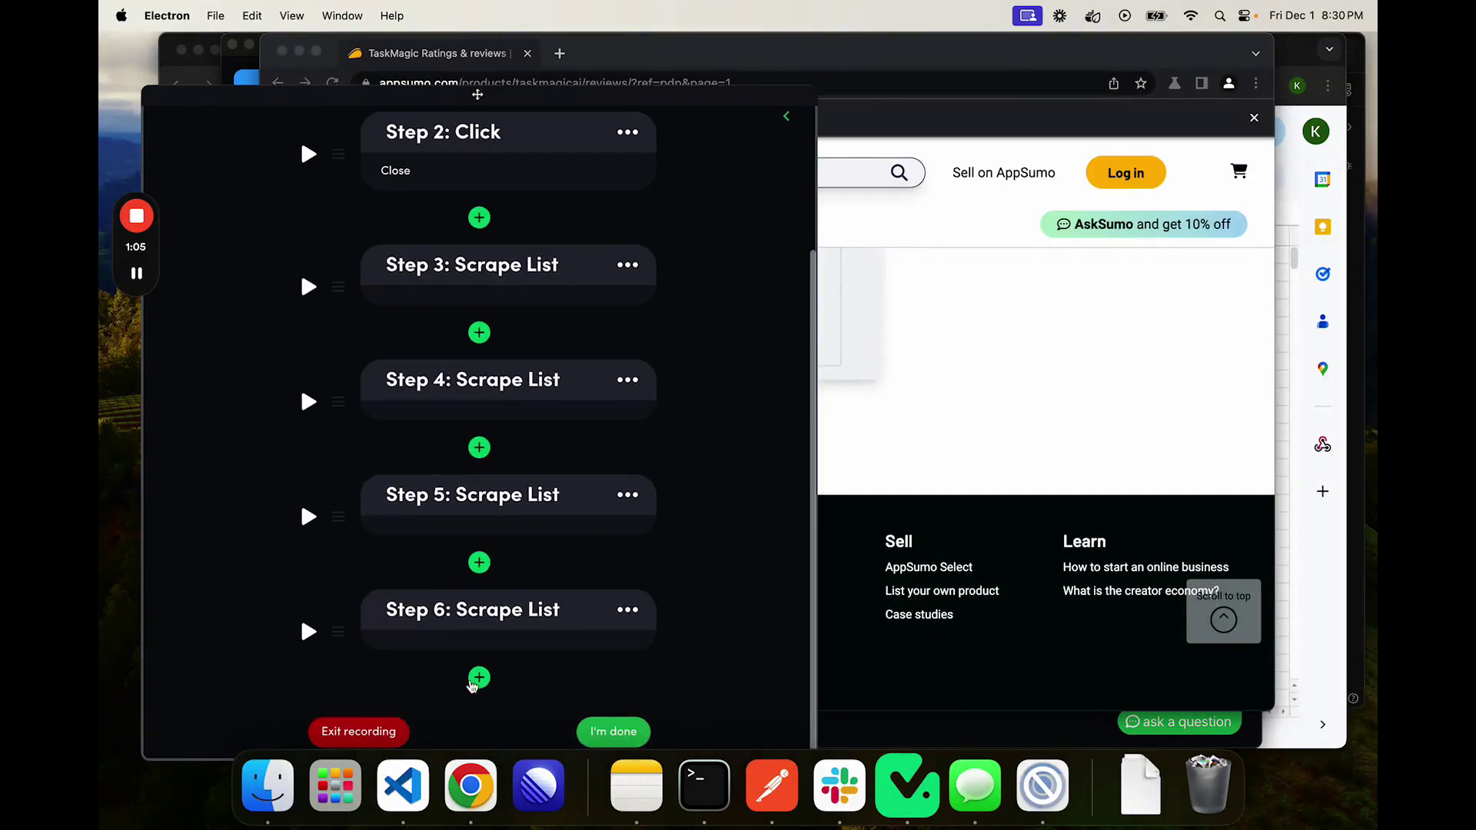
{"action": "left_click", "coordinate": [479, 676]}
{"action": "left_click", "coordinate": [558, 232]}
{"action": "left_click", "coordinate": [346, 311]}
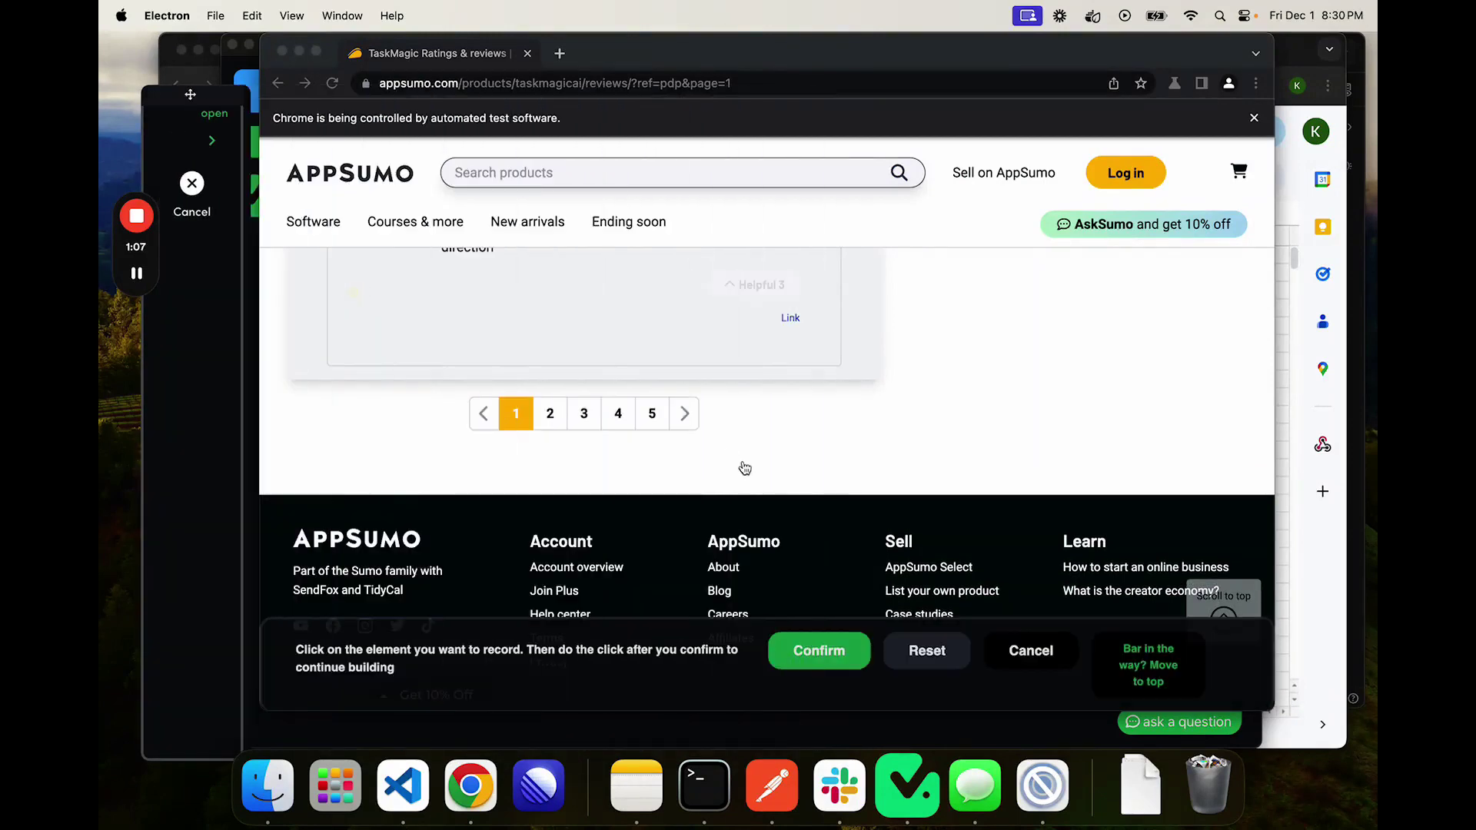
{"action": "left_click", "coordinate": [819, 650]}
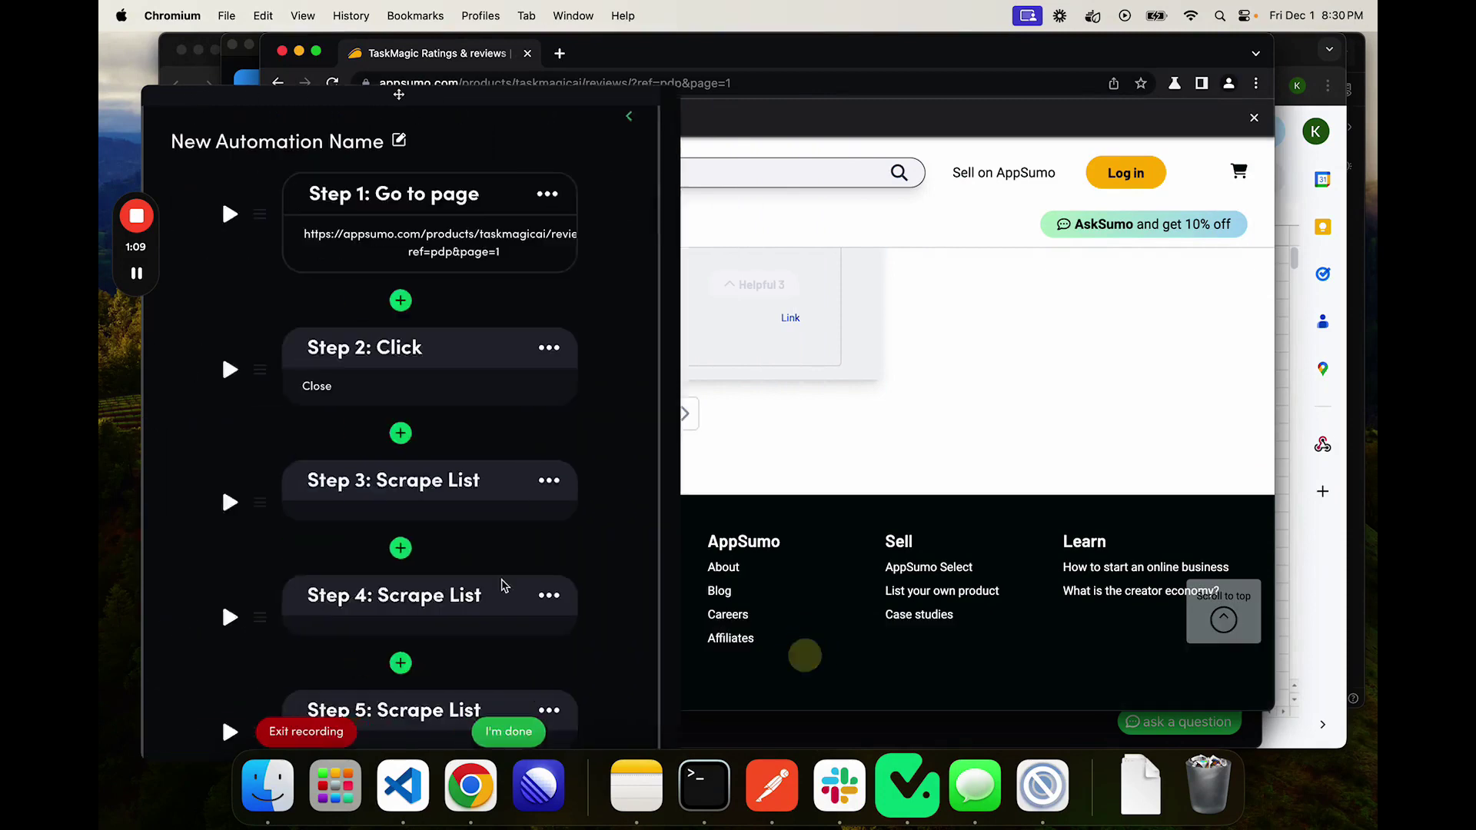
Finish recording and save a looping trigger with its run schedule
{"action": "left_click", "coordinate": [615, 733]}
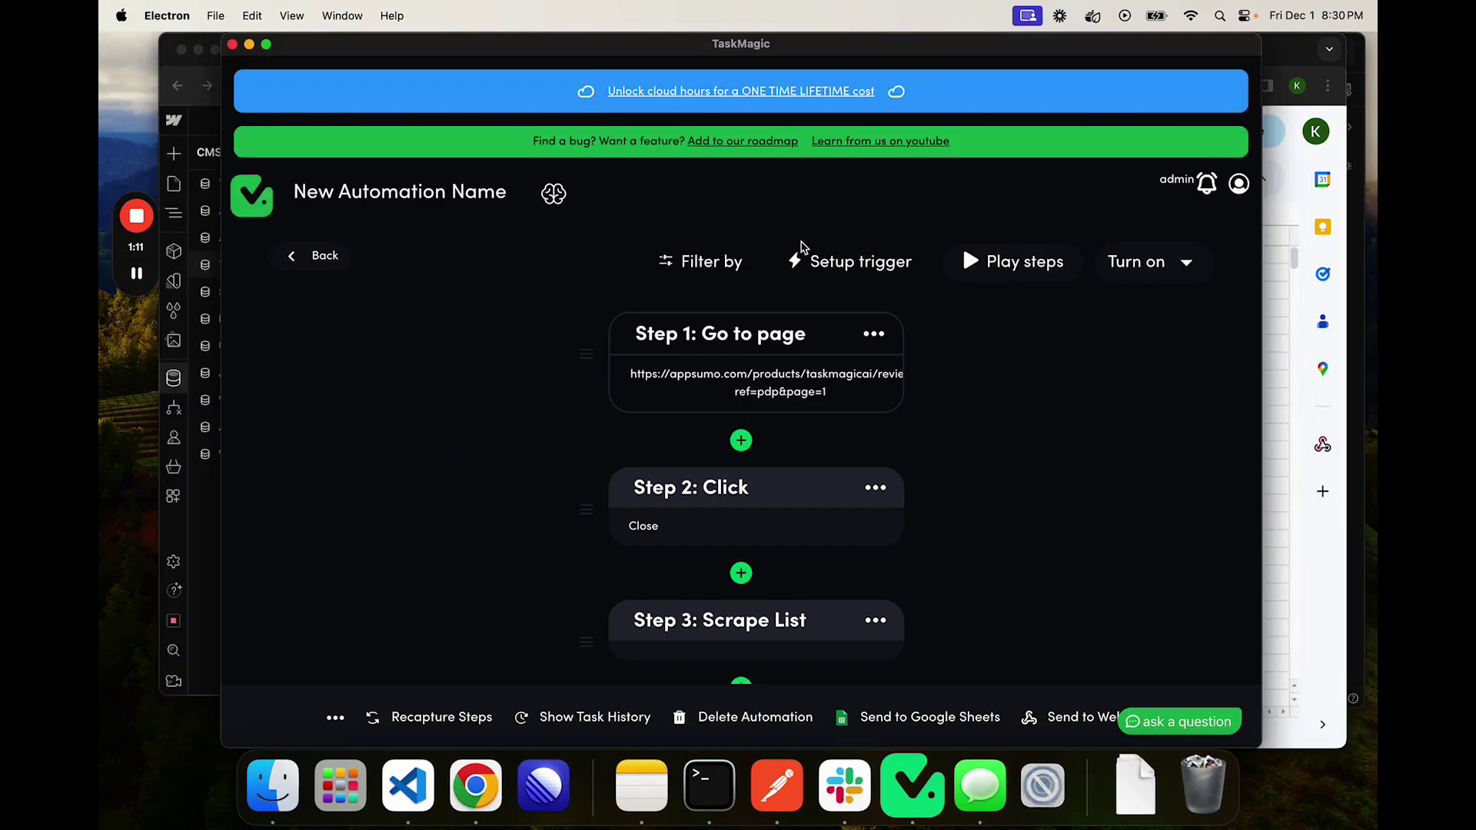
{"action": "left_click", "coordinate": [860, 265]}
{"action": "left_click", "coordinate": [720, 414]}
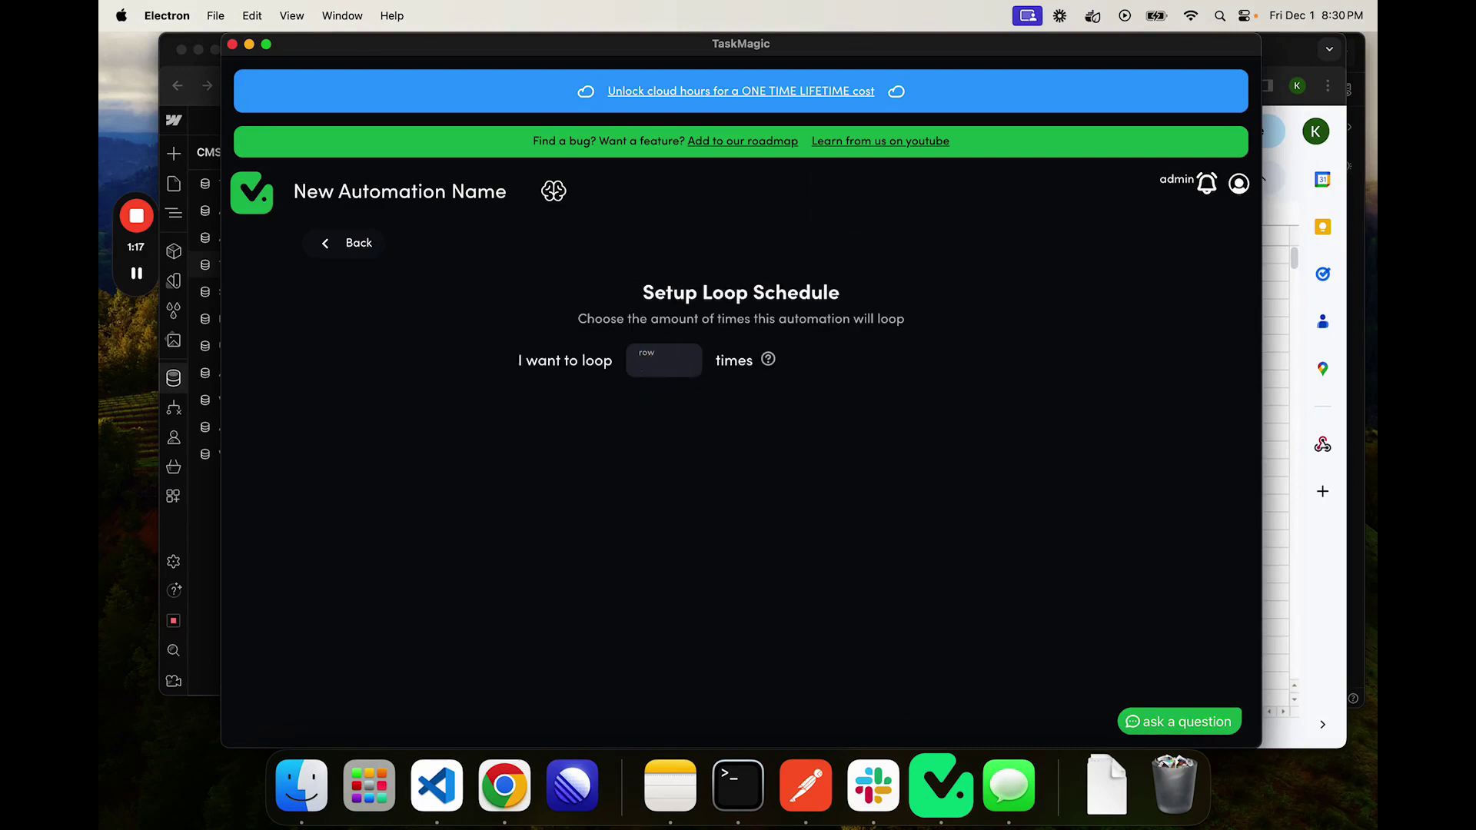
{"action": "left_click", "coordinate": [738, 430]}
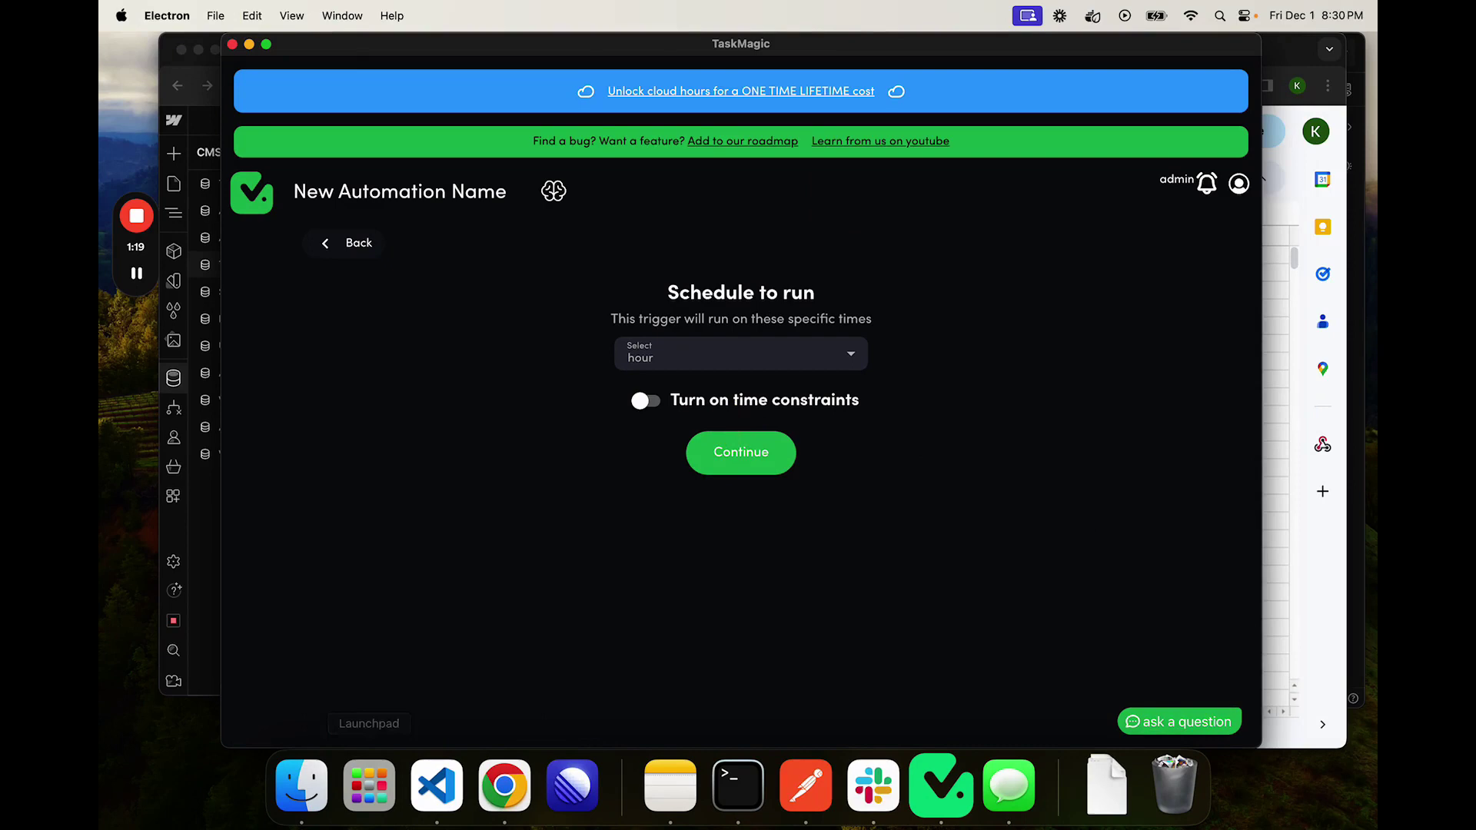
{"action": "left_click", "coordinate": [762, 449]}
{"action": "scroll", "coordinate": [723, 370], "scroll_direction": "down", "scroll_amount": 5}
{"action": "scroll", "coordinate": [807, 516], "scroll_direction": "down", "scroll_amount": 5}
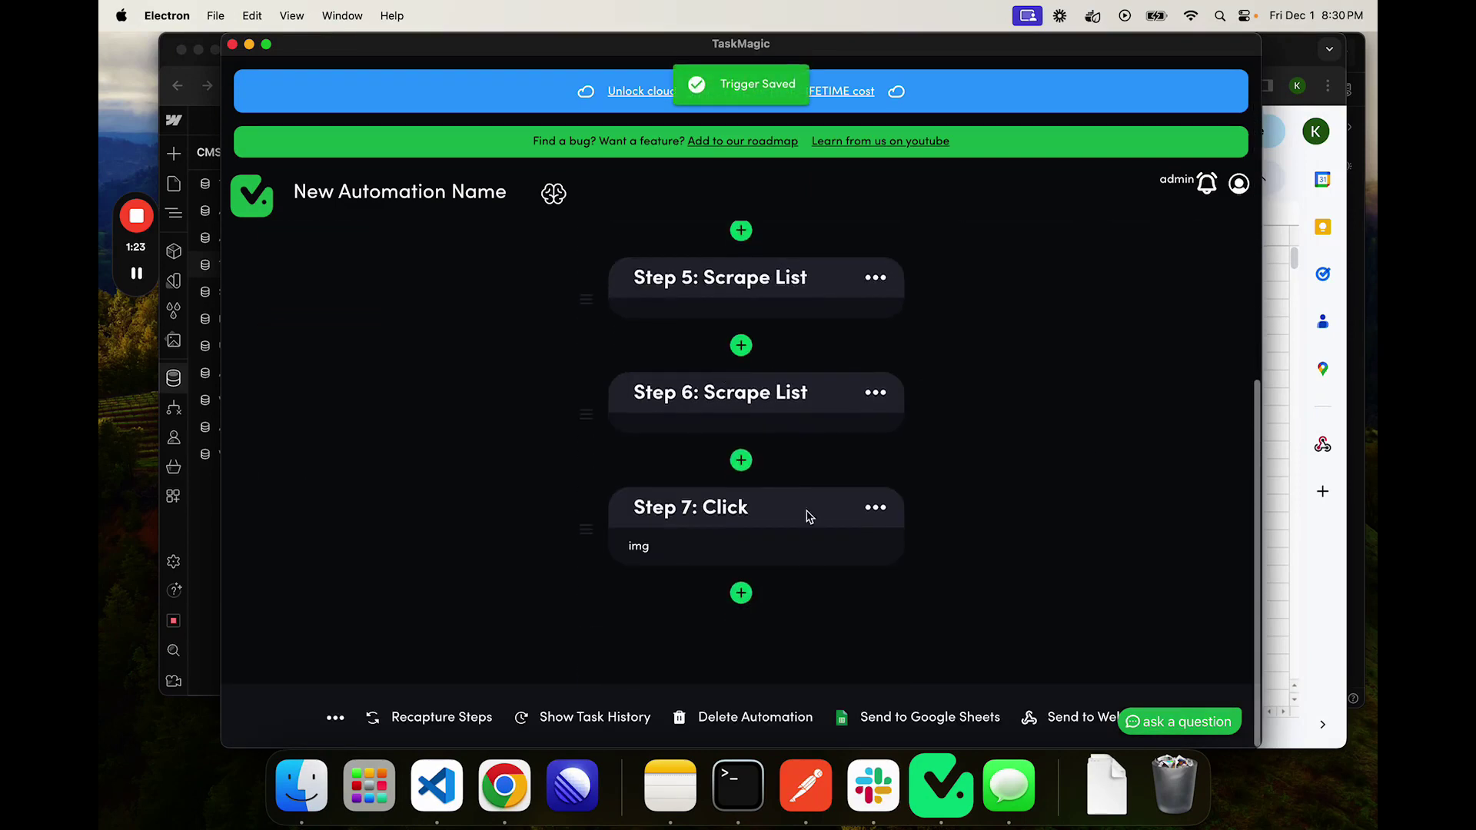
Begin a Google Sheets export and share the review spreadsheet with TaskMagic's automations account
{"action": "left_click", "coordinate": [1292, 601]}
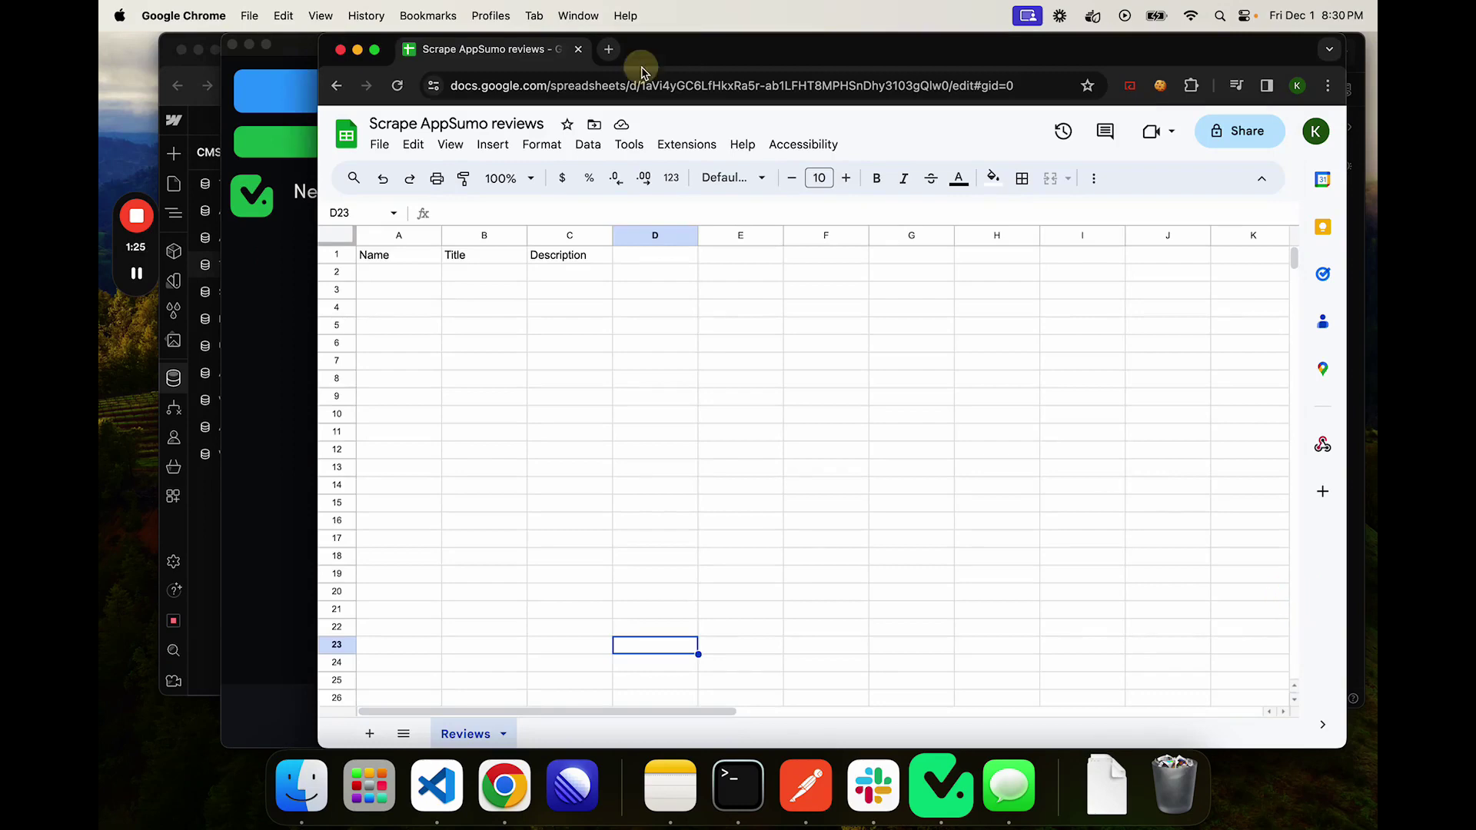
{"action": "left_click", "coordinate": [295, 323]}
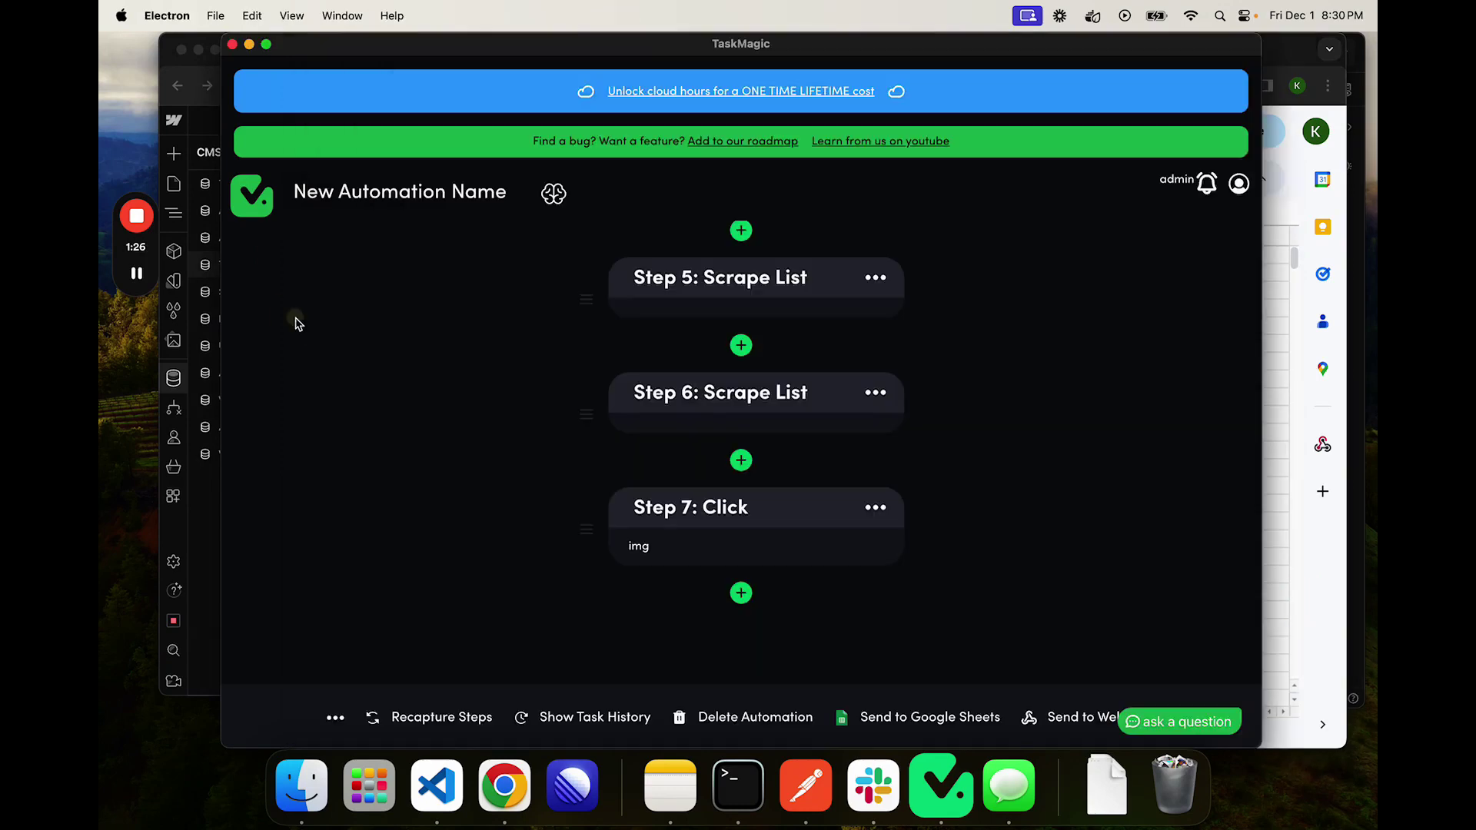
{"action": "left_click", "coordinate": [920, 729]}
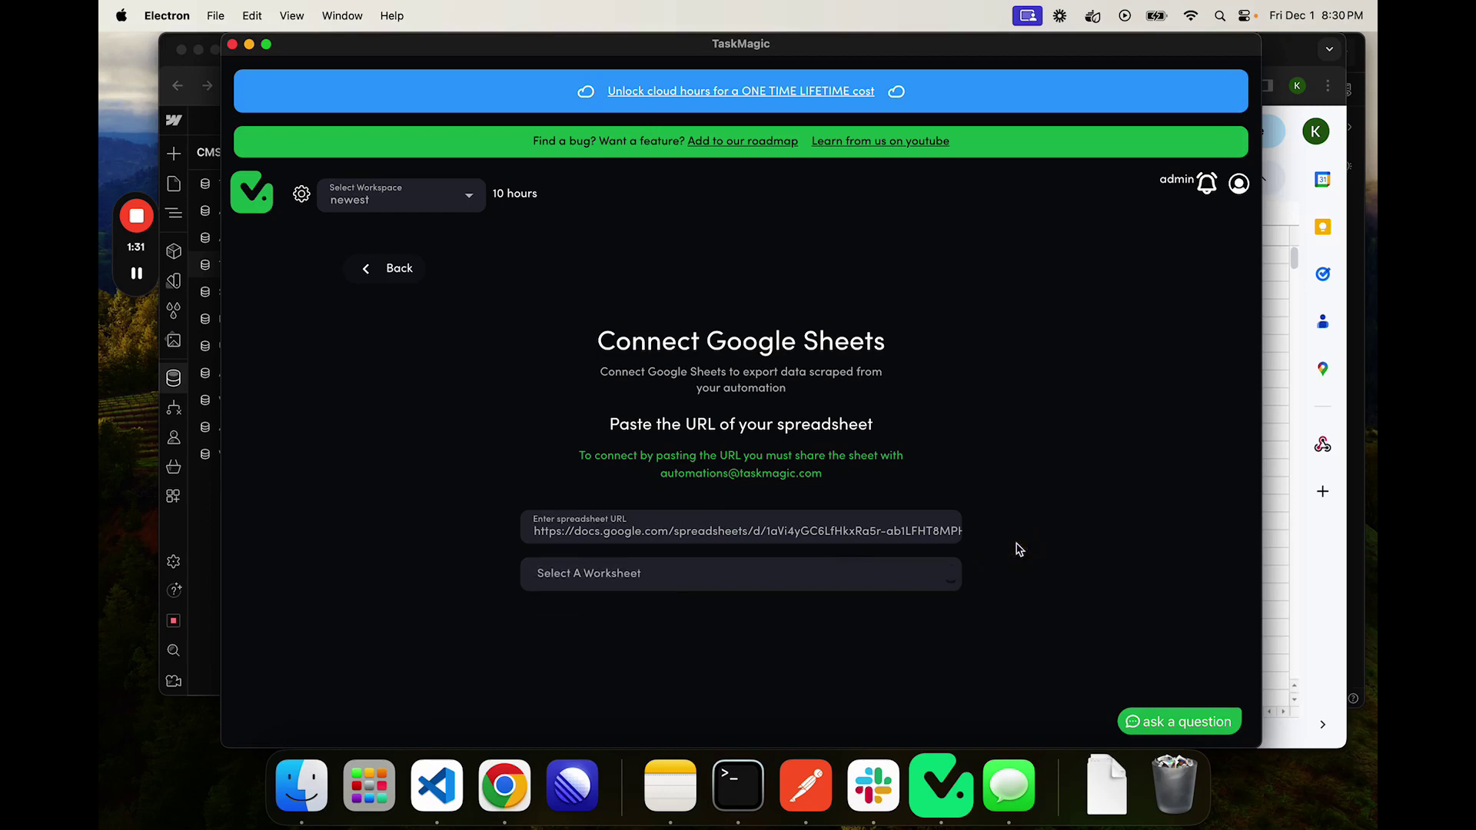
{"action": "left_click", "coordinate": [1276, 311]}
{"action": "left_click", "coordinate": [1244, 135]}
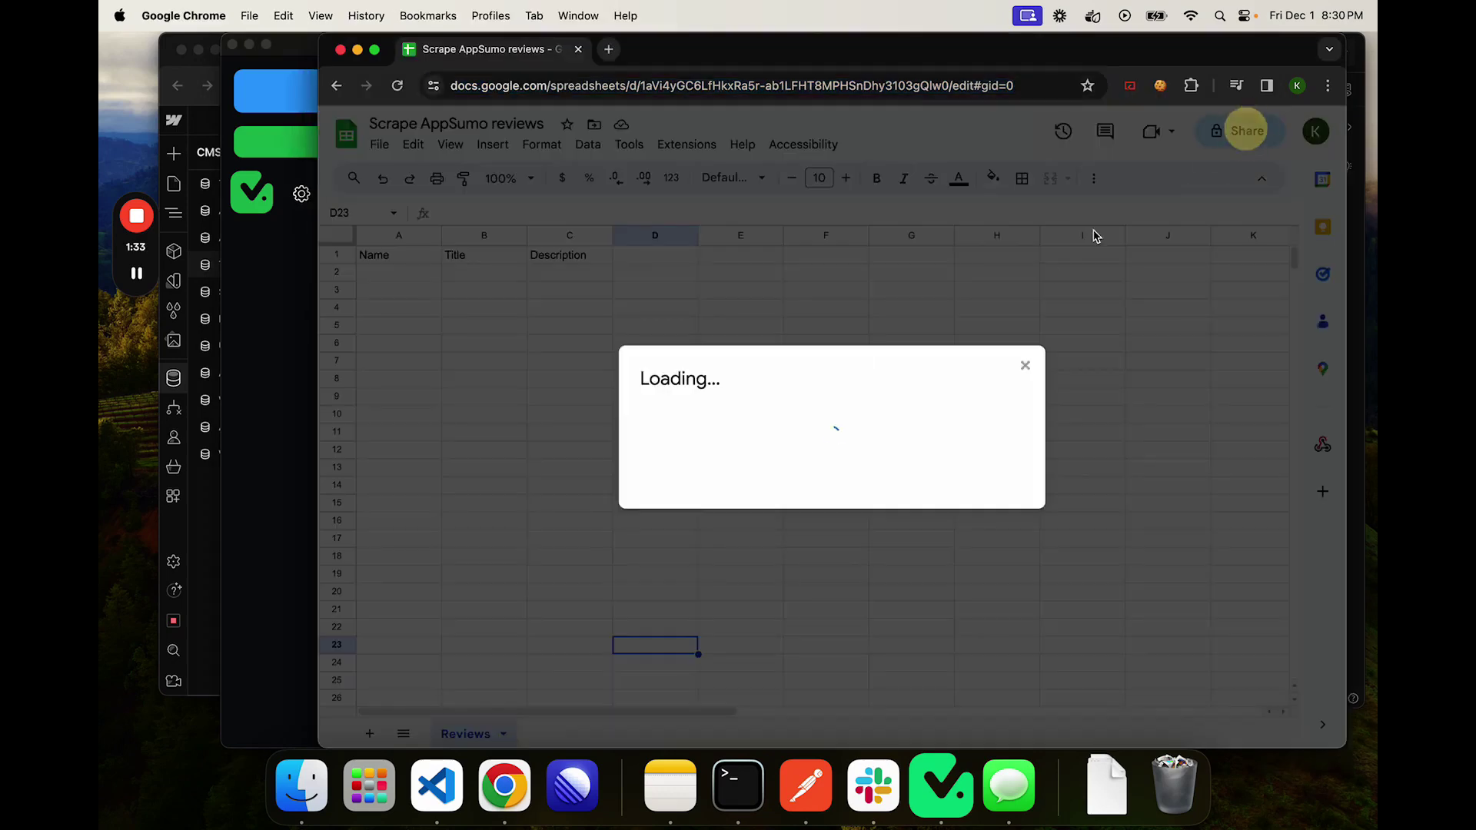
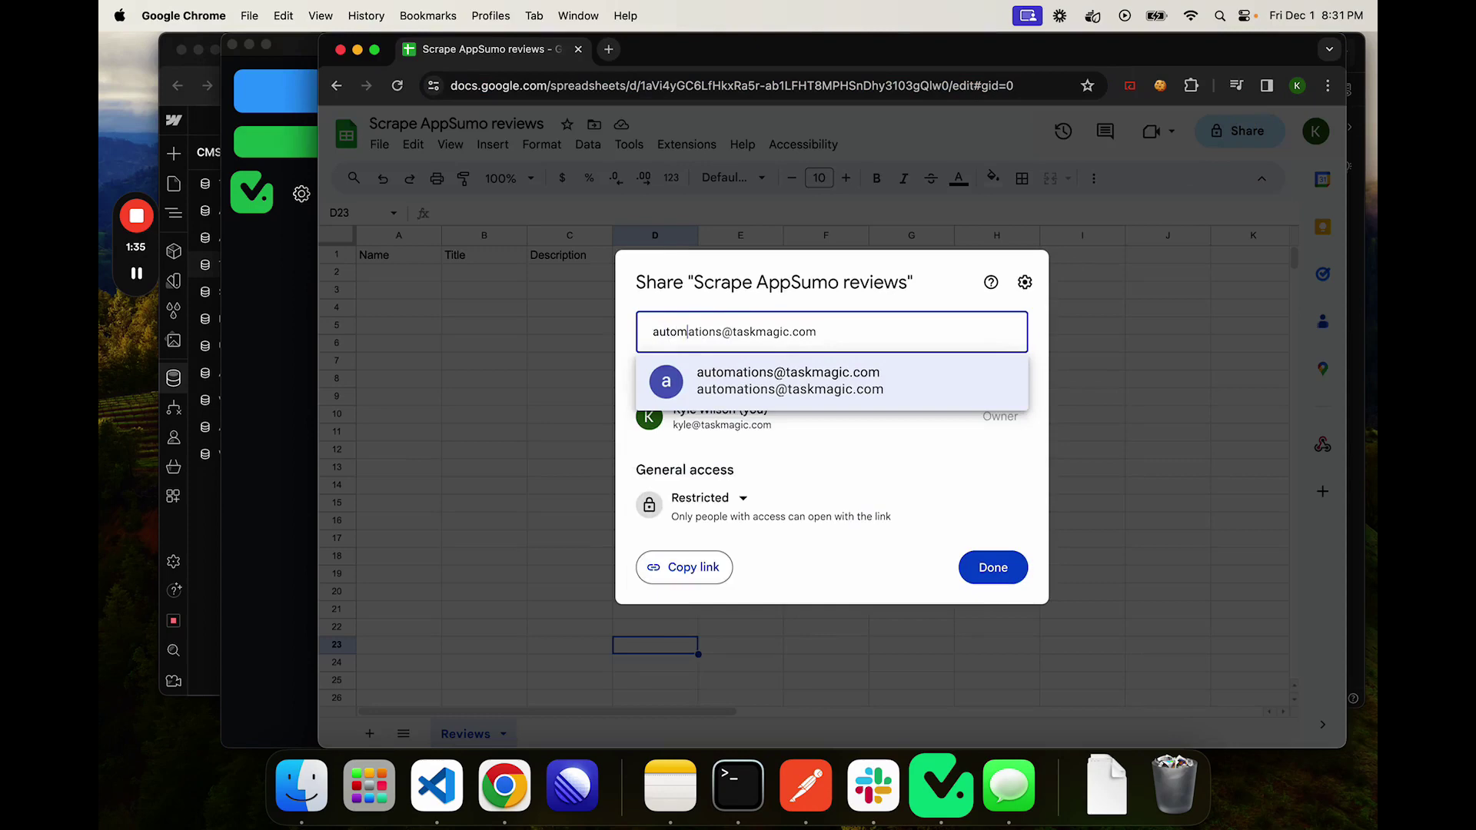
{"action": "left_click", "coordinate": [830, 376]}
Send the share invite, then pick the Reviews worksheet and accept its Name, Title, Description headers
{"action": "left_click", "coordinate": [986, 558]}
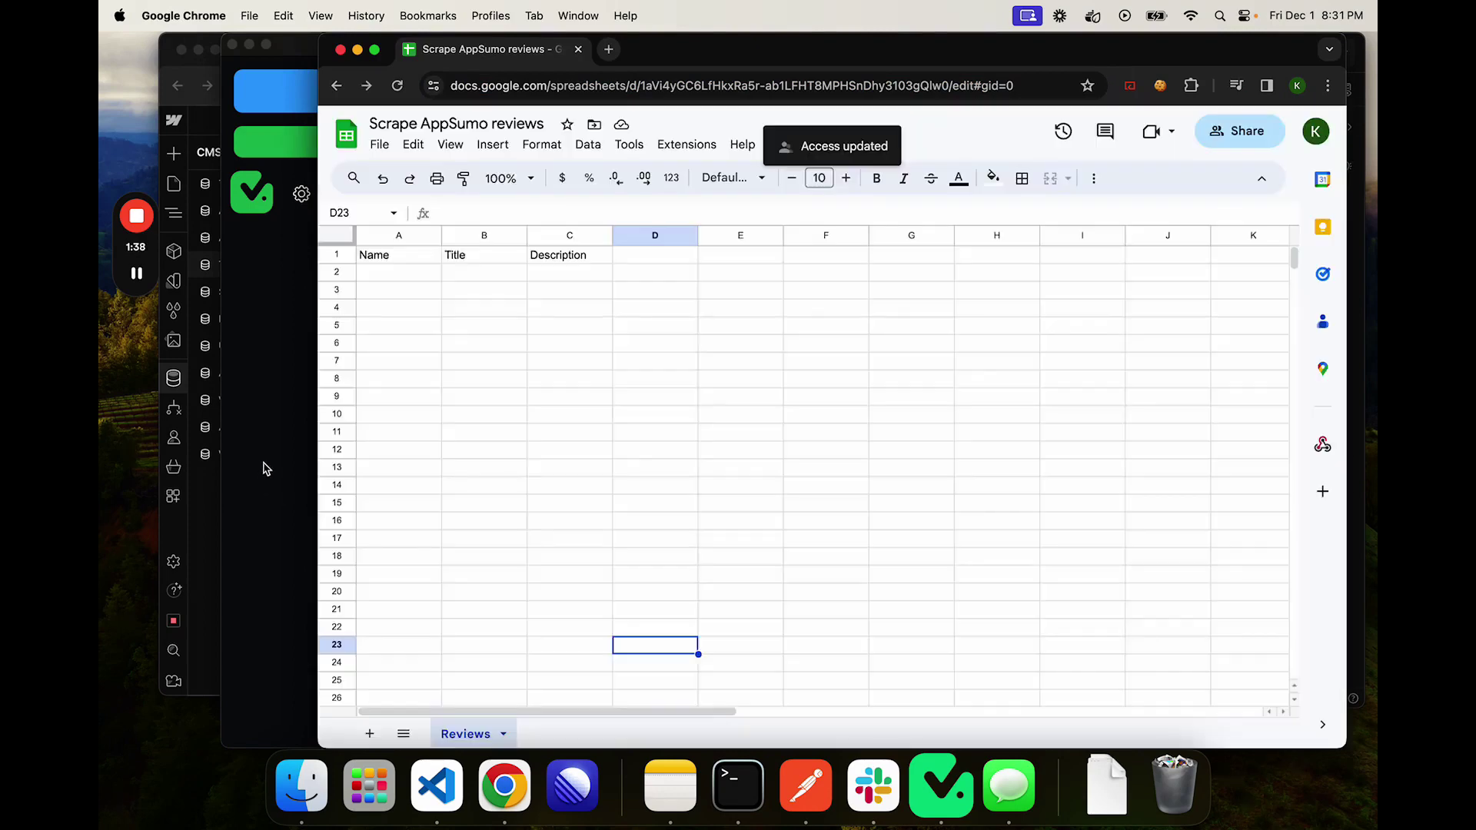
{"action": "left_click", "coordinate": [274, 448]}
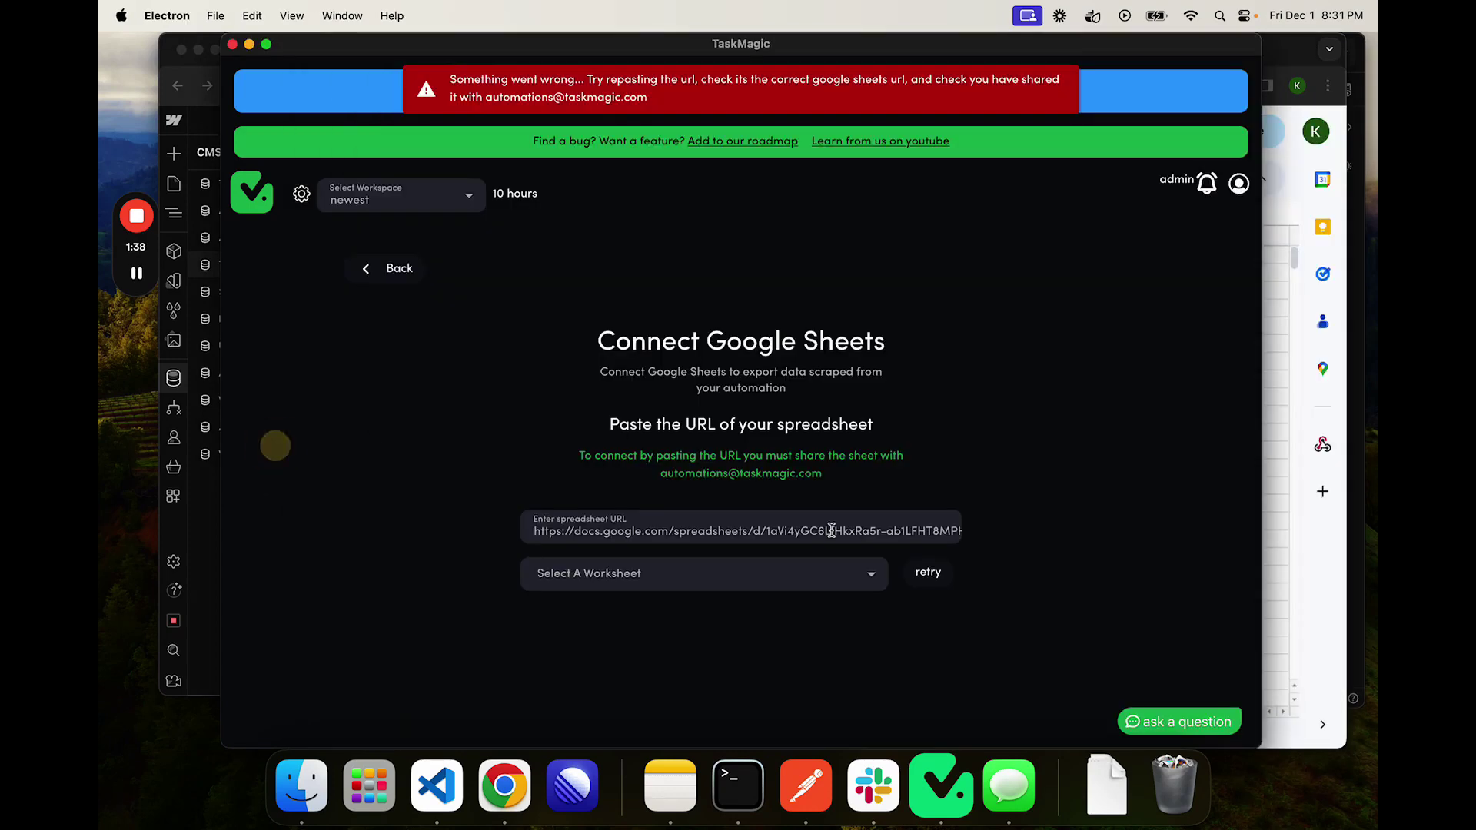
{"action": "left_click", "coordinate": [931, 575]}
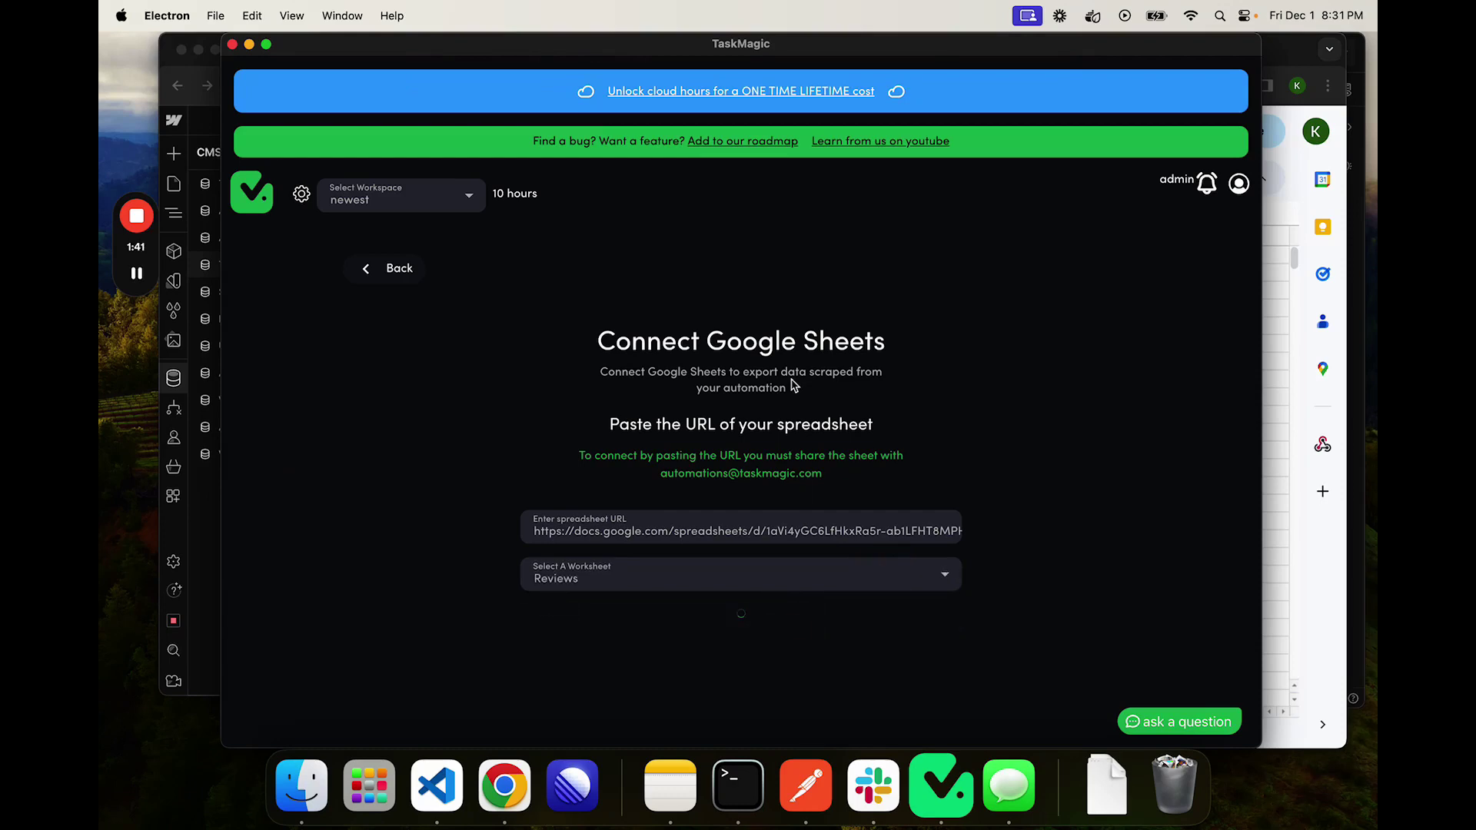
{"action": "scroll", "coordinate": [653, 595], "scroll_direction": "down", "scroll_amount": 1}
{"action": "scroll", "coordinate": [785, 590], "scroll_direction": "down", "scroll_amount": 4}
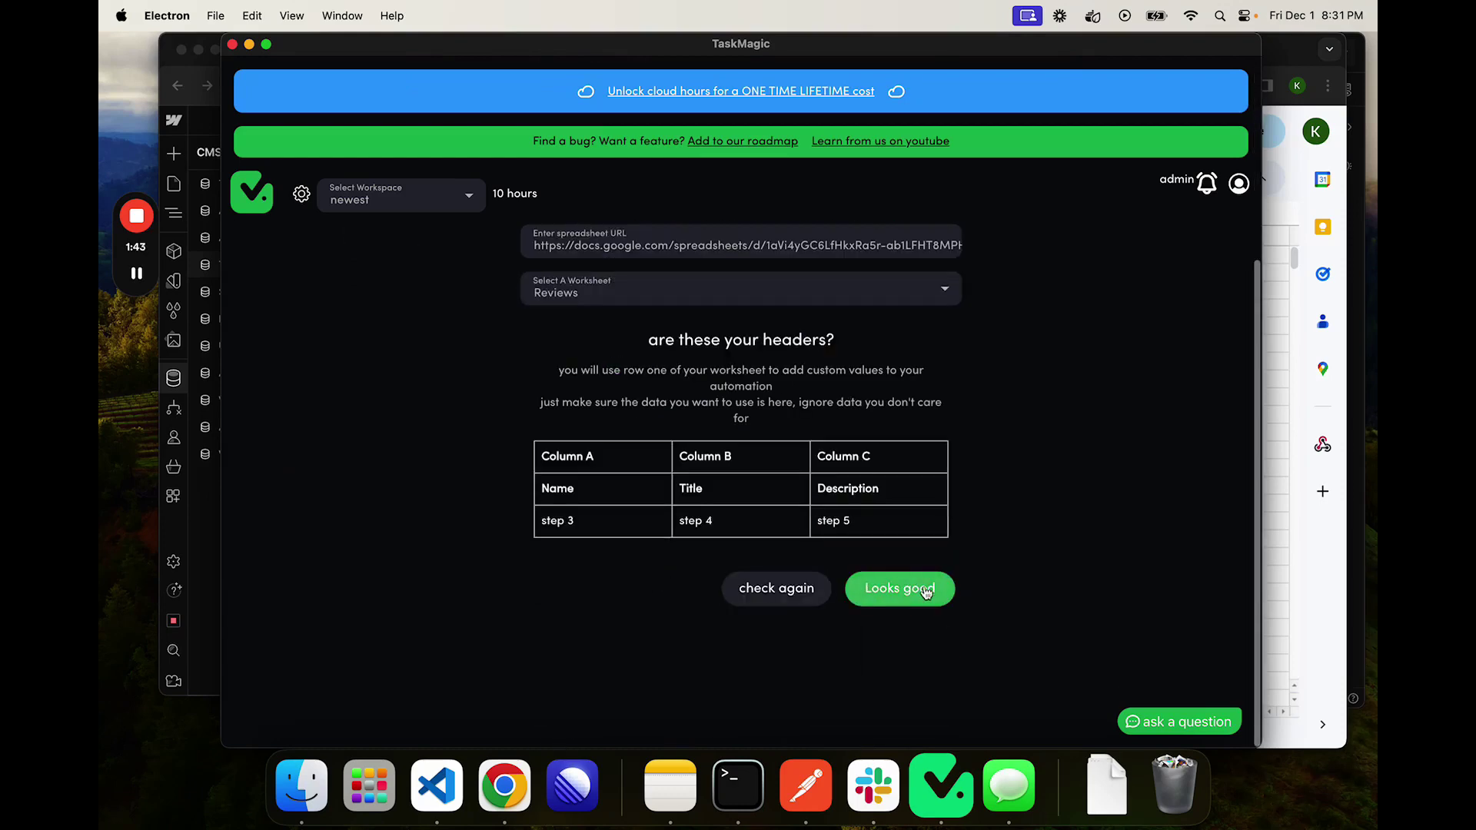
{"action": "left_click", "coordinate": [922, 595]}
{"action": "scroll", "coordinate": [809, 447], "scroll_direction": "down", "scroll_amount": 1}
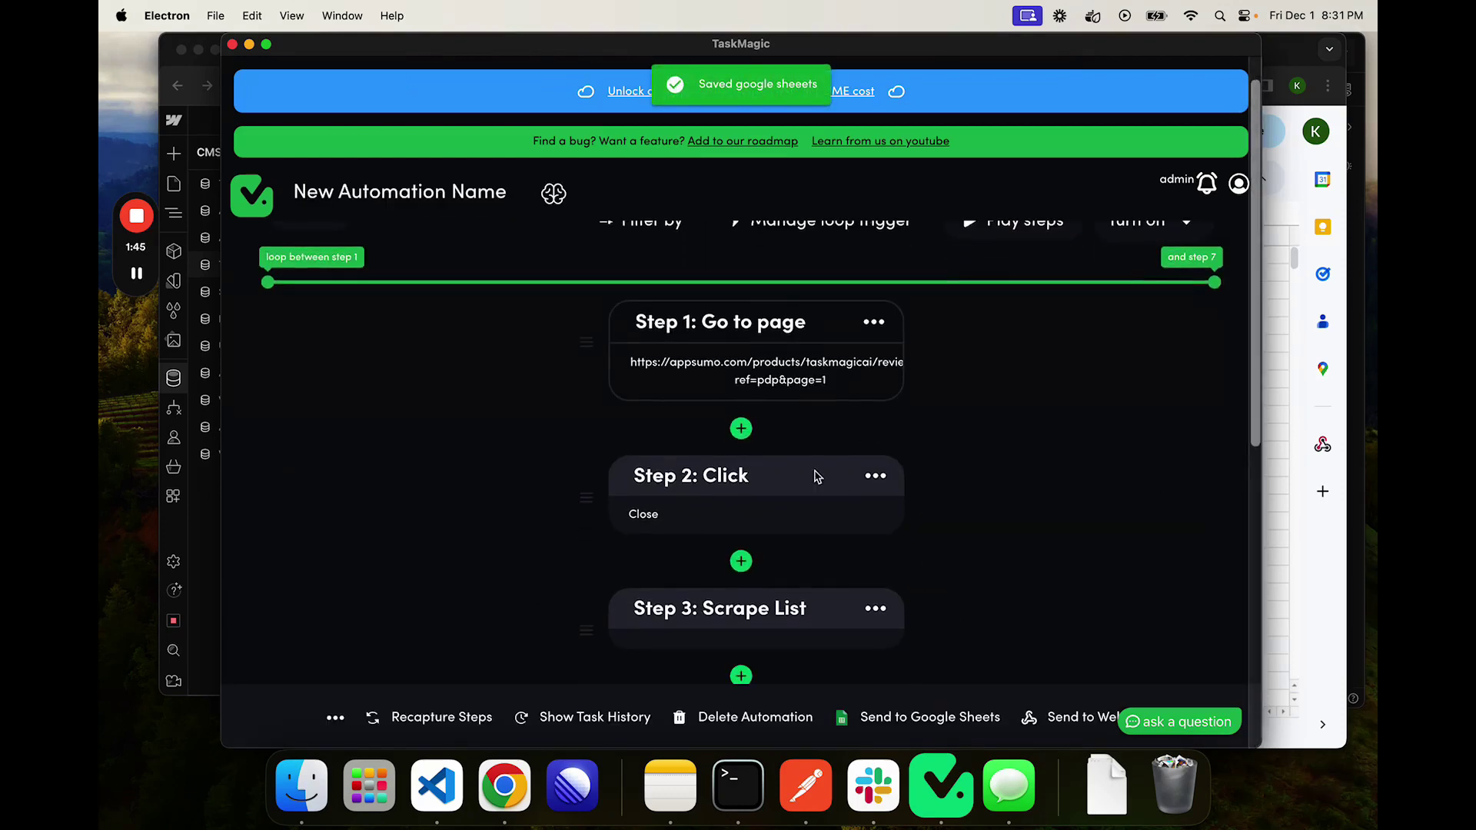
{"action": "scroll", "coordinate": [814, 476], "scroll_direction": "down", "scroll_amount": 10}
{"action": "scroll", "coordinate": [742, 499], "scroll_direction": "up", "scroll_amount": 5}
{"action": "scroll", "coordinate": [742, 498], "scroll_direction": "up", "scroll_amount": 3}
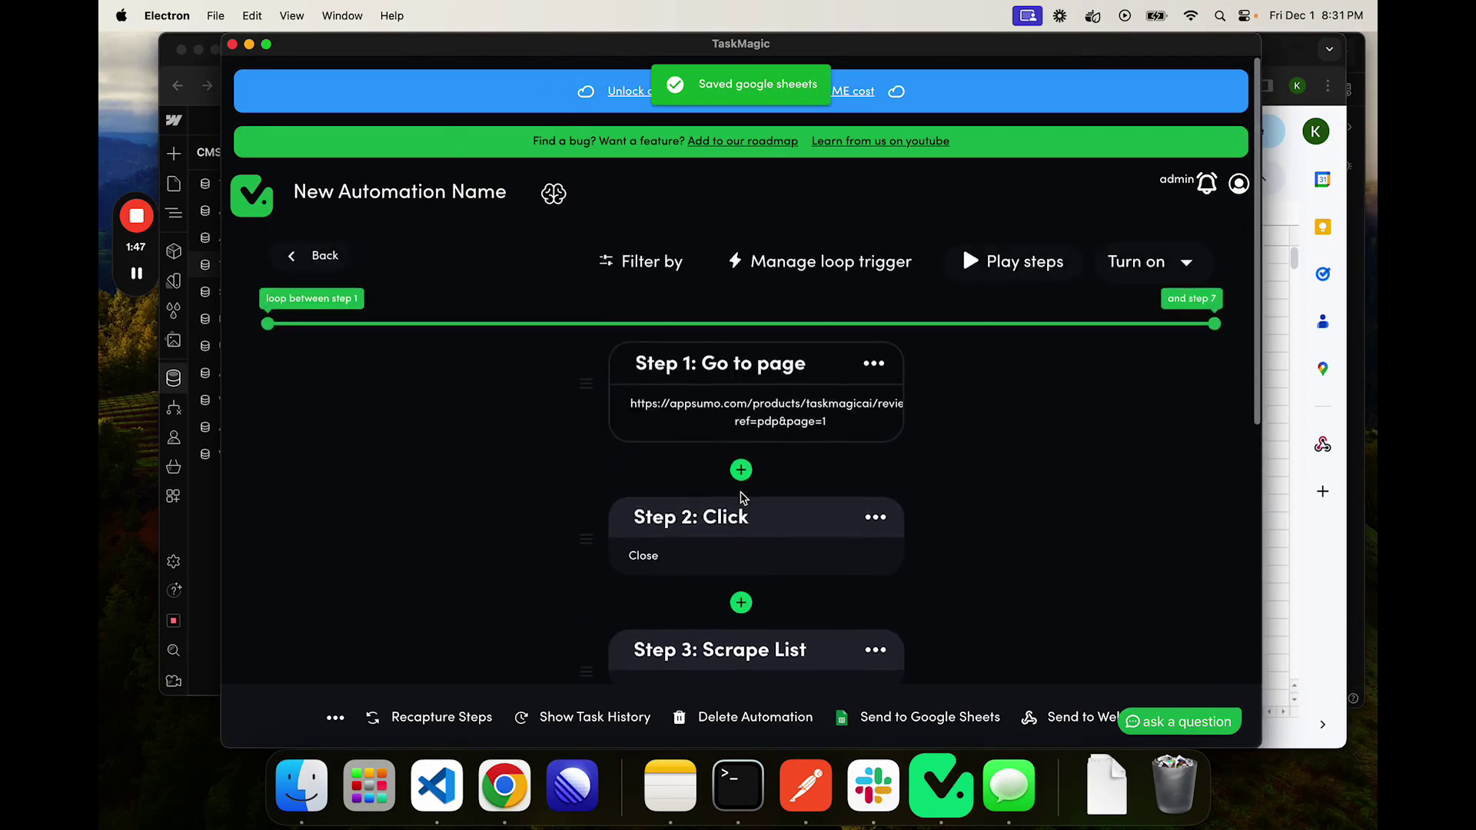
{"action": "left_click_drag", "start_coordinate": [978, 48], "coordinate": [964, 47]}
{"action": "mouse_move", "coordinate": [399, 192]}
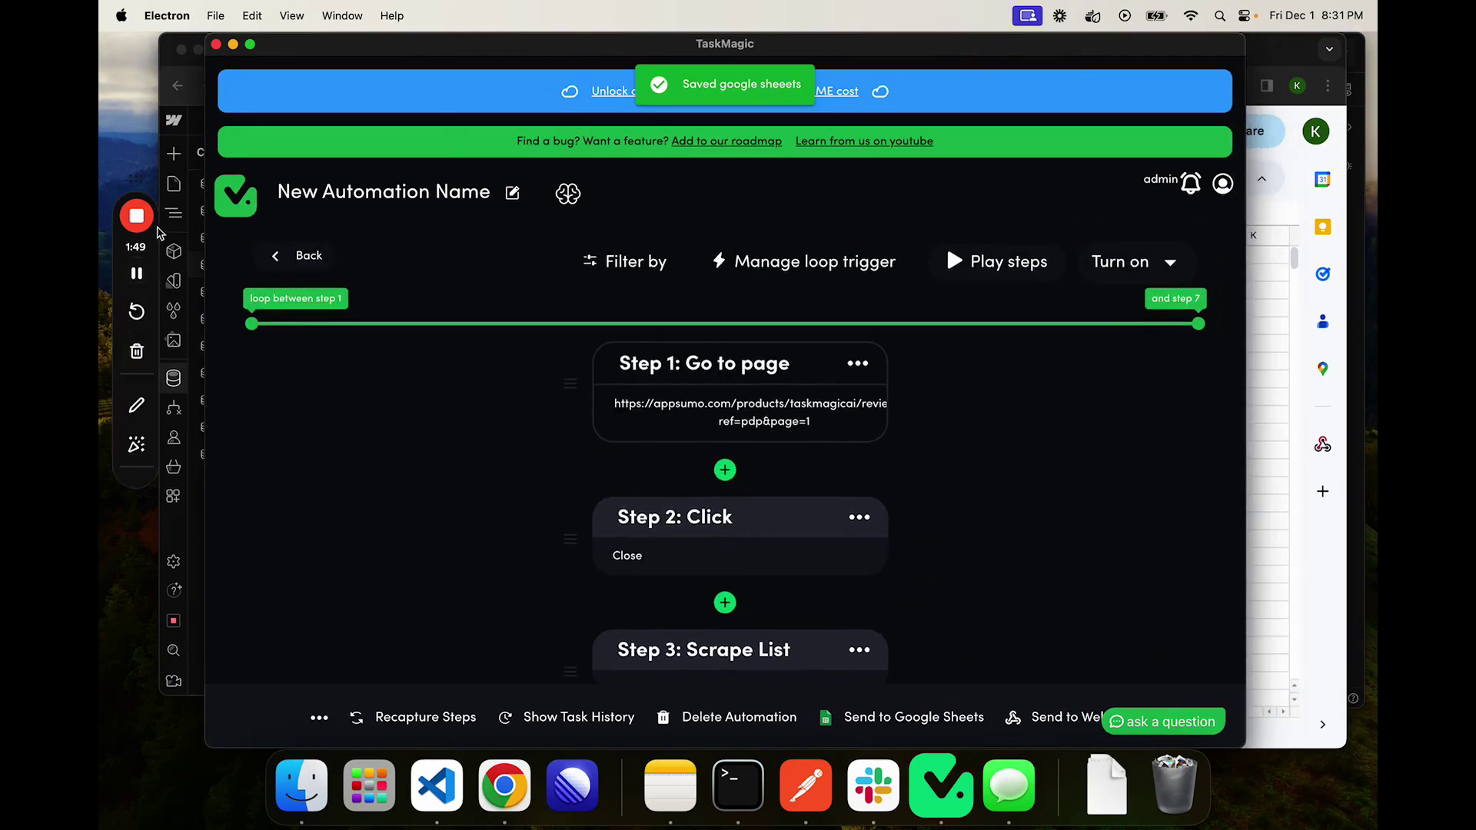
Play the automation so Chromium pages through AppSumo reviews into the Reviews sheet
{"action": "left_click_drag", "start_coordinate": [136, 190], "coordinate": [120, 69]}
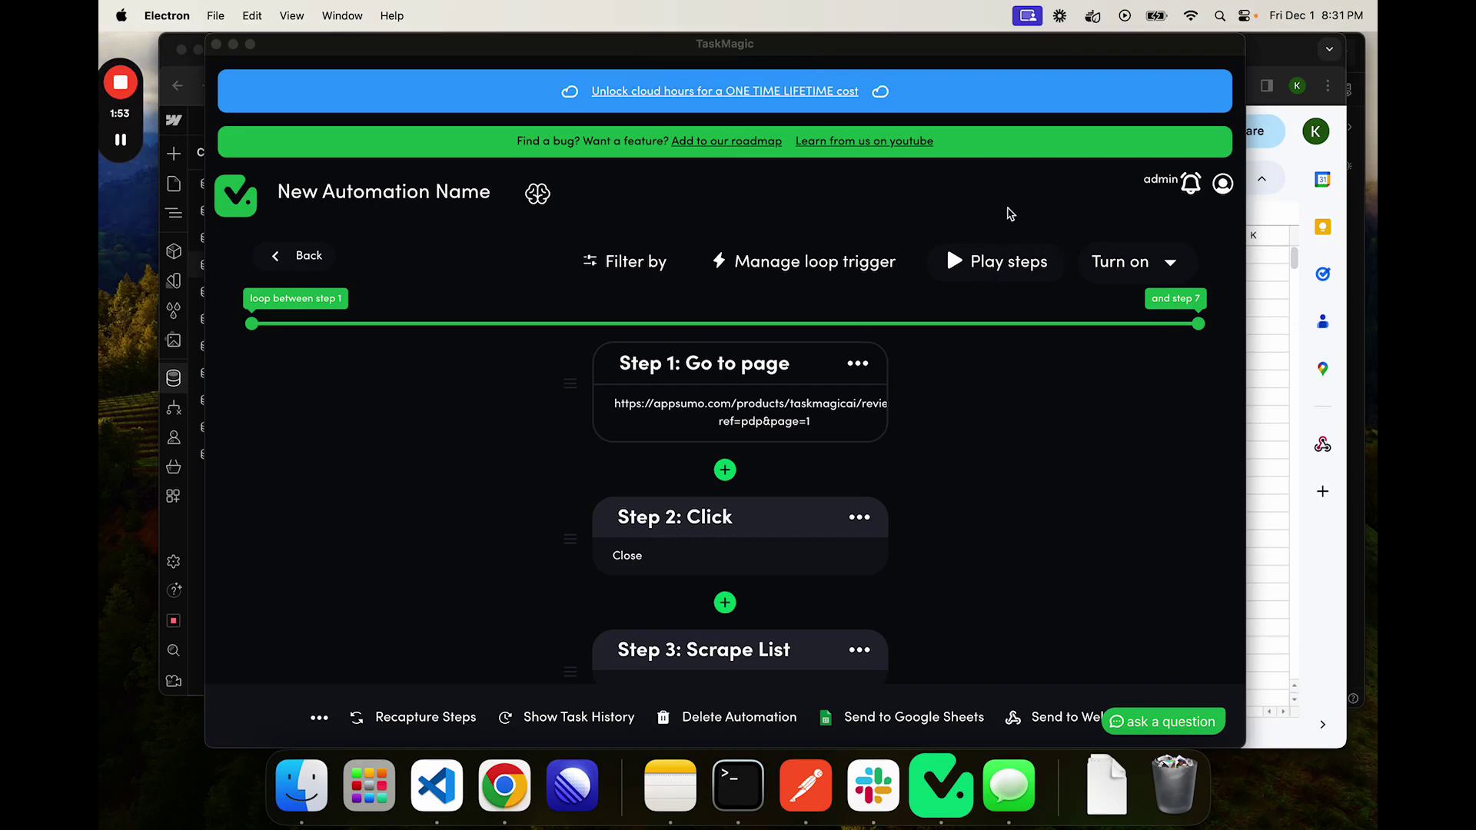
{"action": "left_click", "coordinate": [1005, 208]}
{"action": "left_click", "coordinate": [999, 263]}
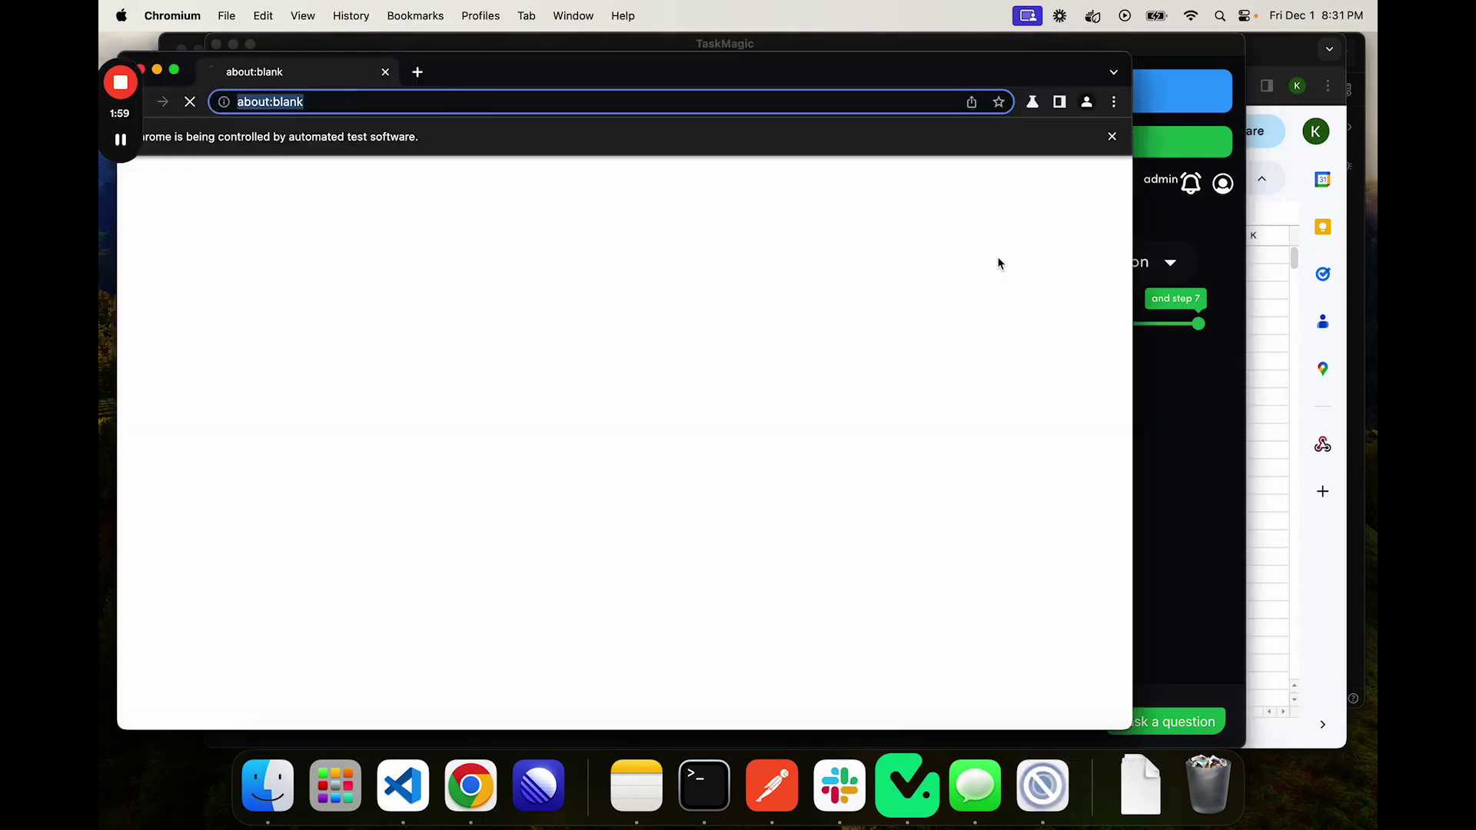
{"action": "left_click_drag", "start_coordinate": [826, 84], "coordinate": [924, 78]}
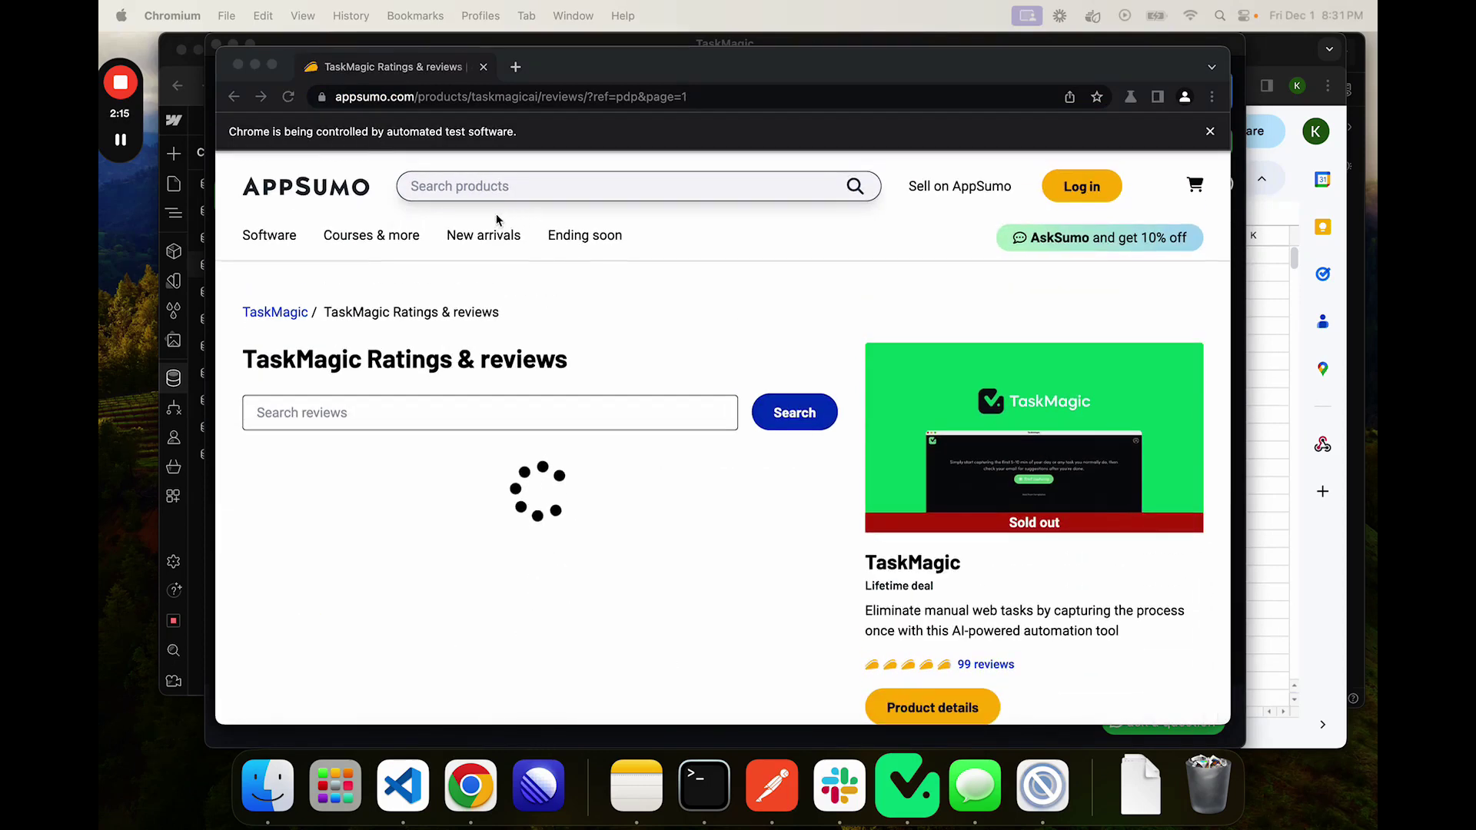
Close the run panel and select the empty column A cells A2 to A14
{"action": "left_click", "coordinate": [122, 140]}
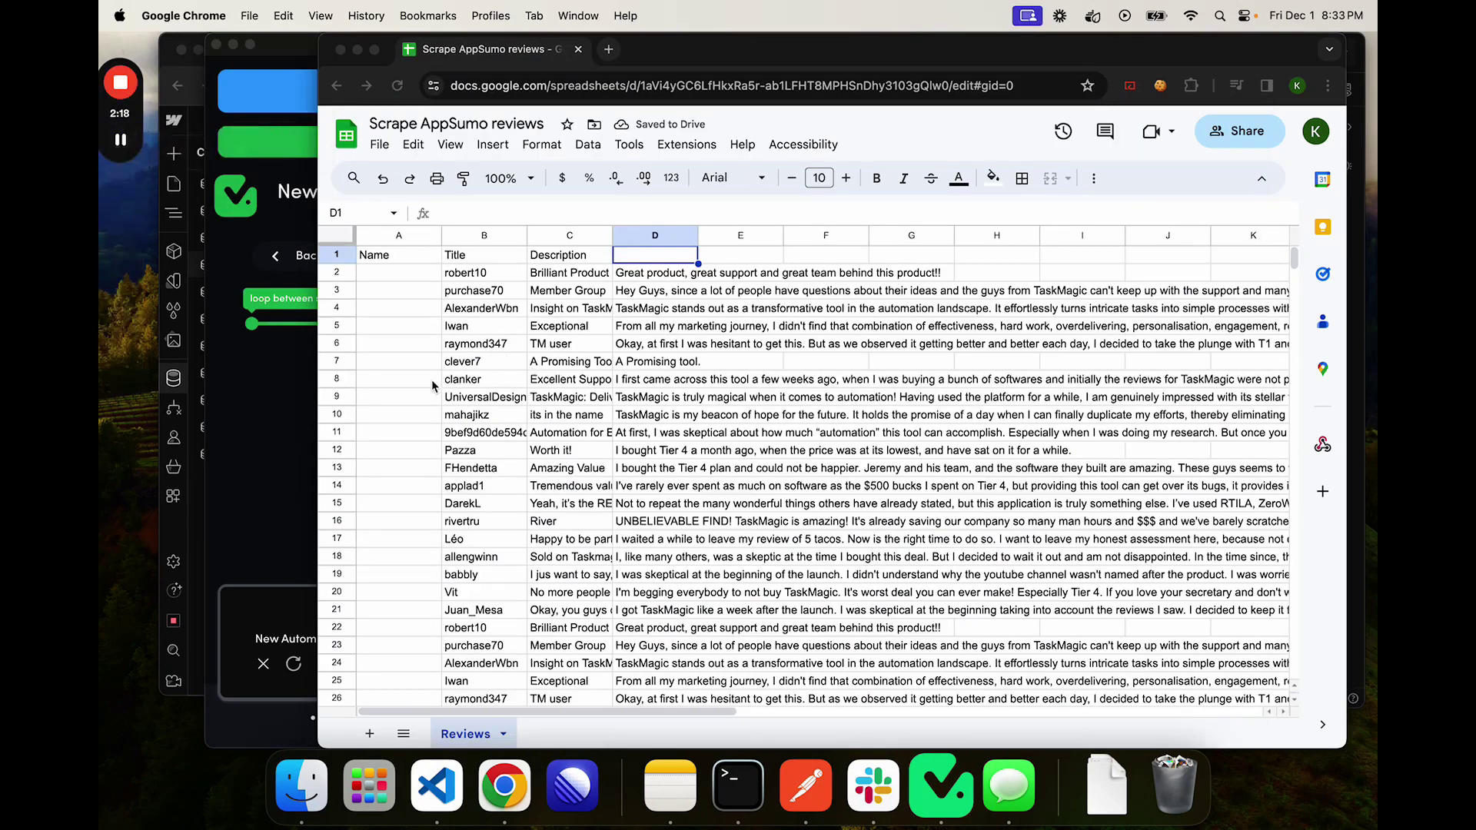
{"action": "left_click", "coordinate": [417, 377]}
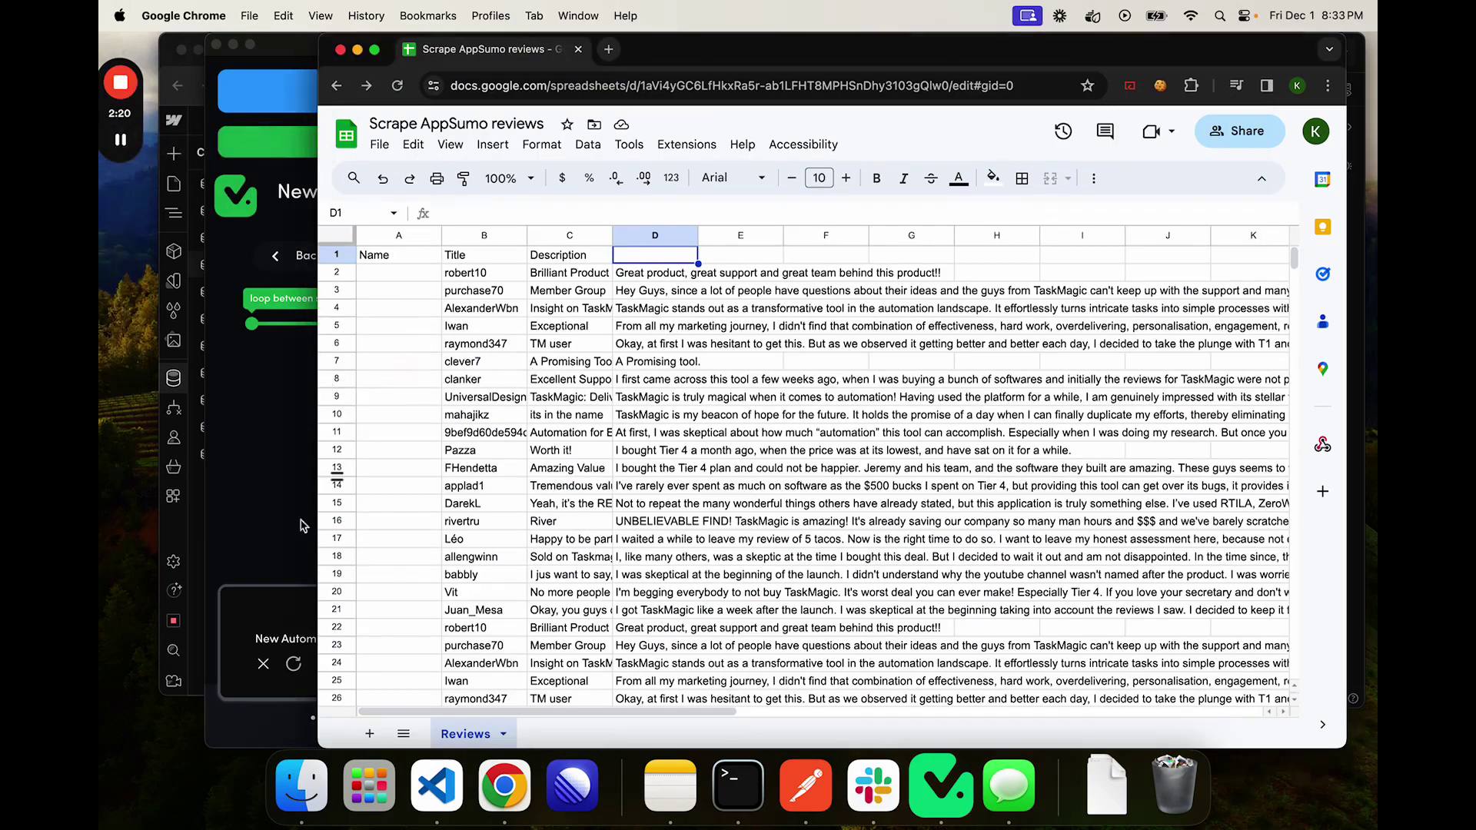
{"action": "left_click", "coordinate": [262, 669]}
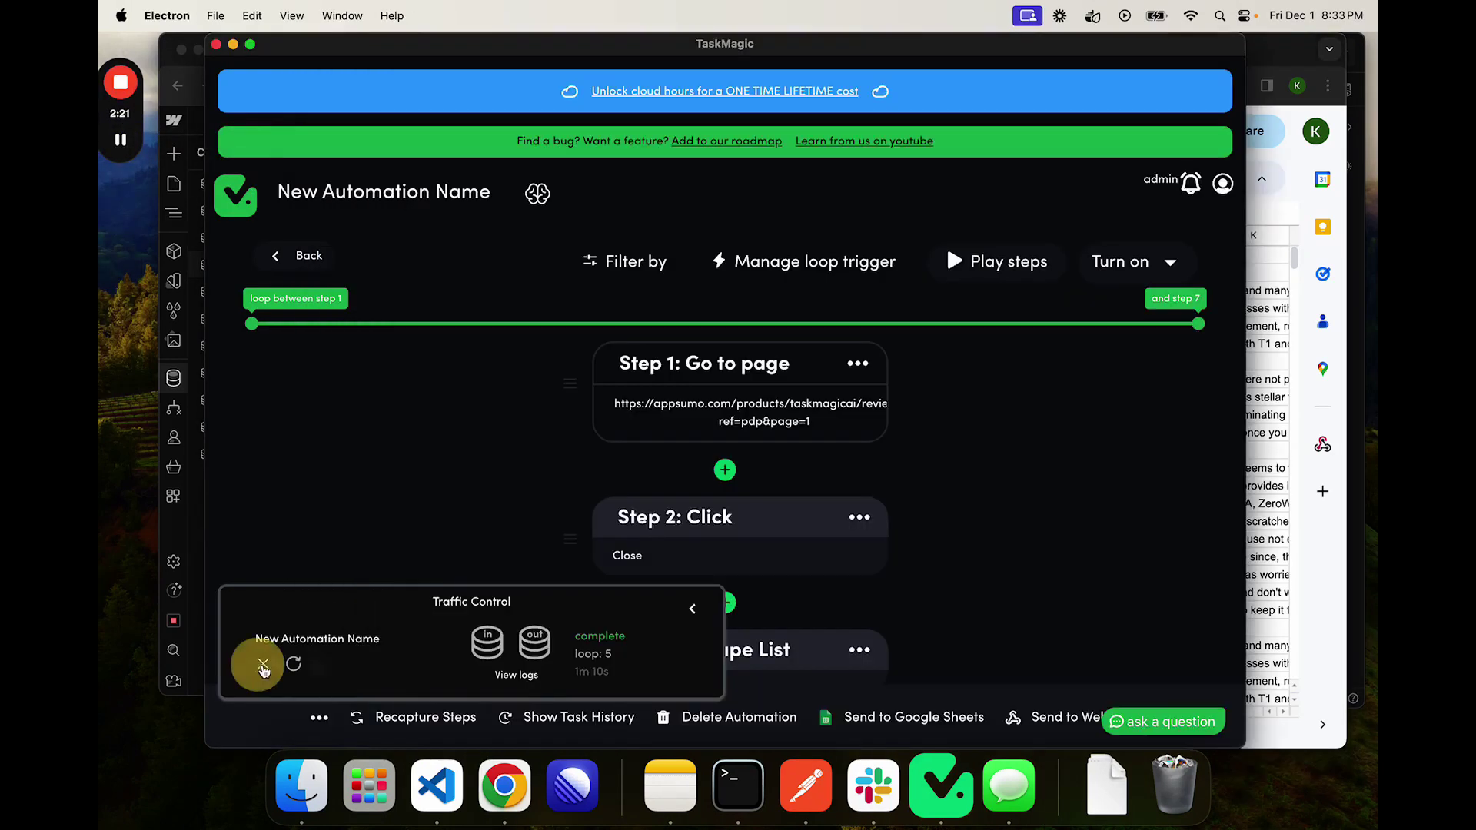
{"action": "left_click", "coordinate": [1275, 462]}
{"action": "left_click", "coordinate": [405, 273]}
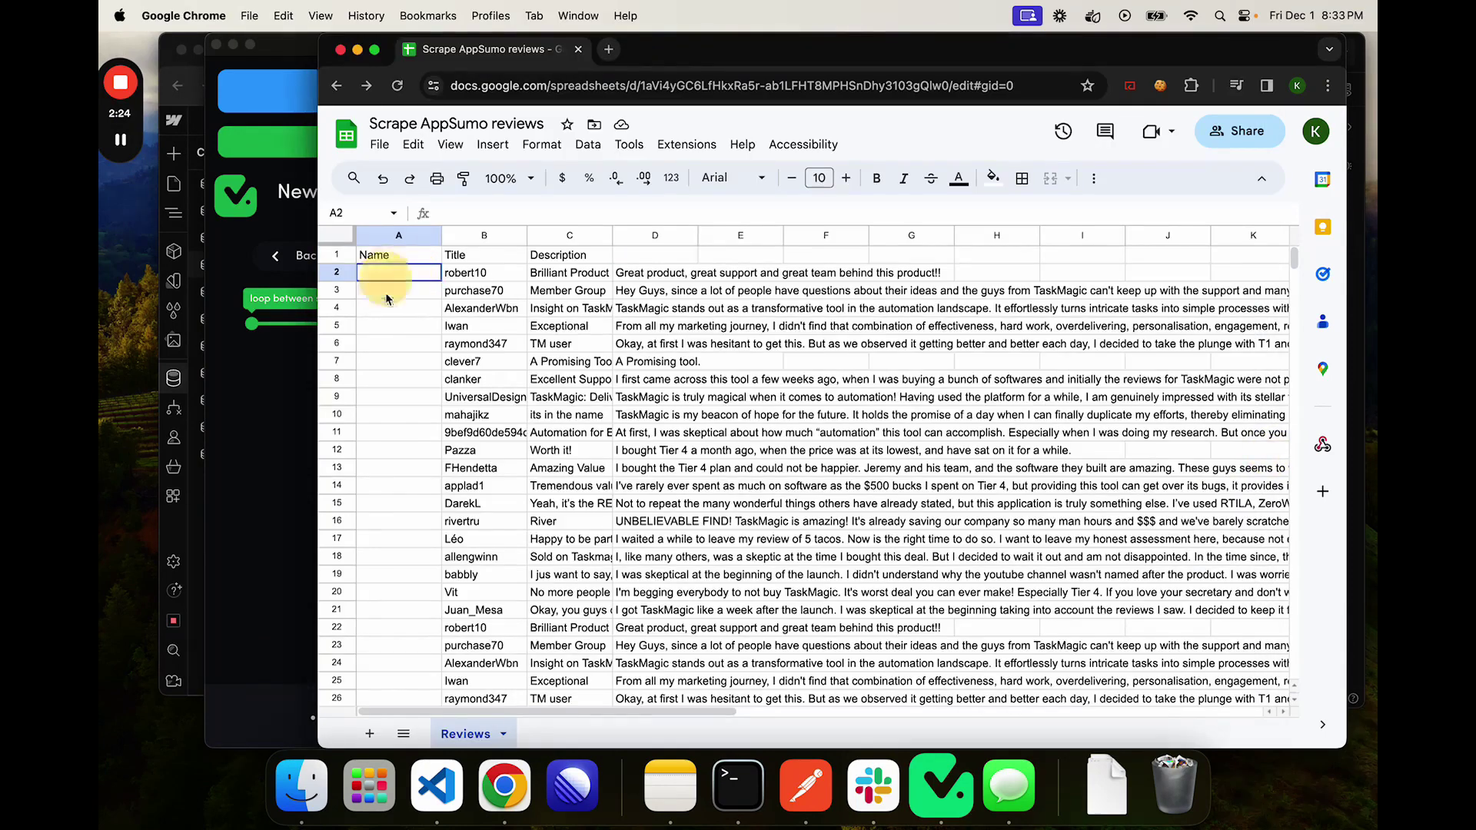
{"action": "left_click_drag", "start_coordinate": [385, 297], "coordinate": [379, 484]}
{"action": "left_click_drag", "start_coordinate": [388, 263], "coordinate": [370, 496]}
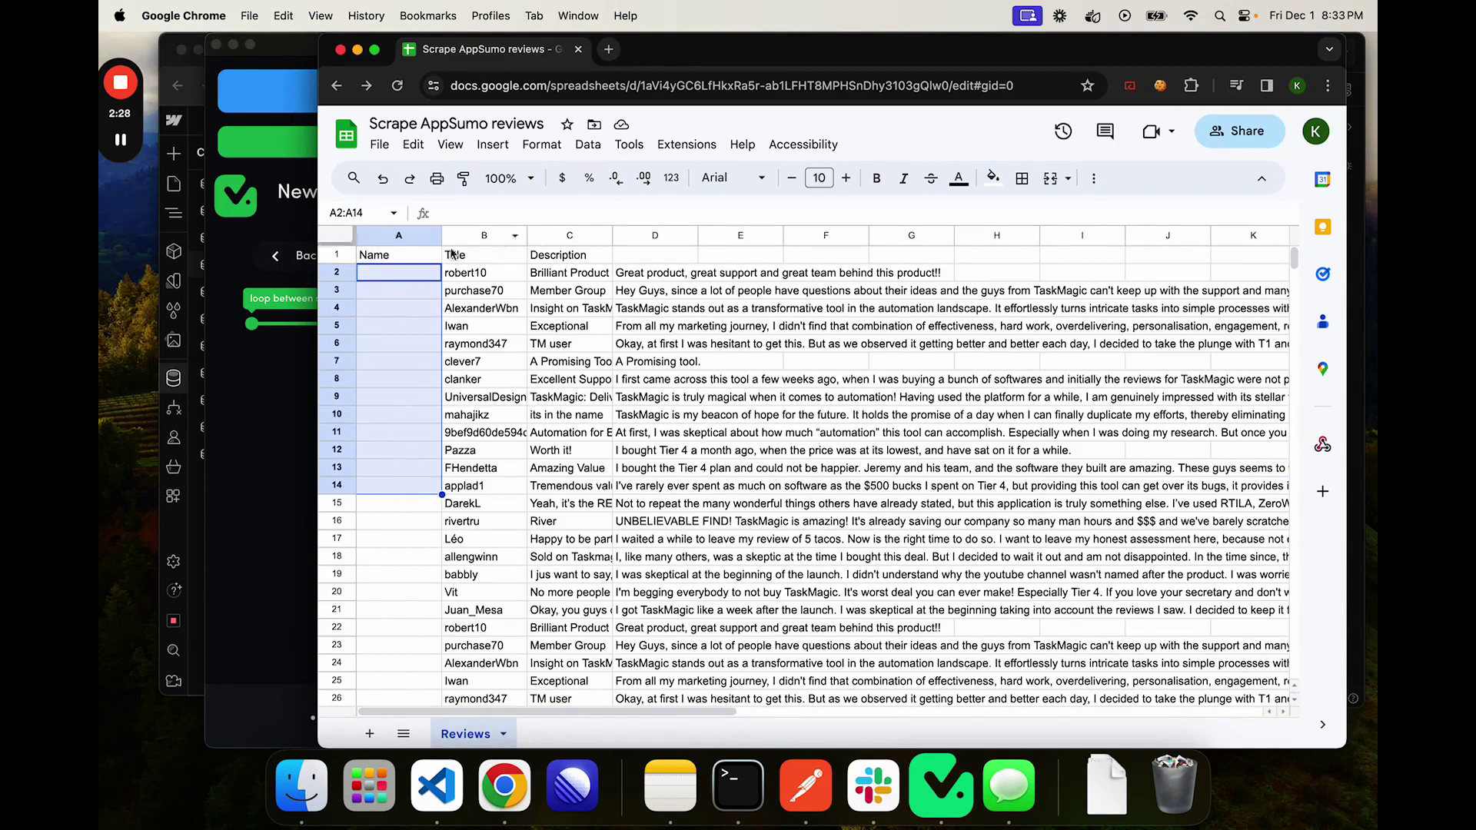
Retype the headers as A1 Empty, B1 Name, C1 Title and D1 Description
{"action": "left_click", "coordinate": [430, 260]}
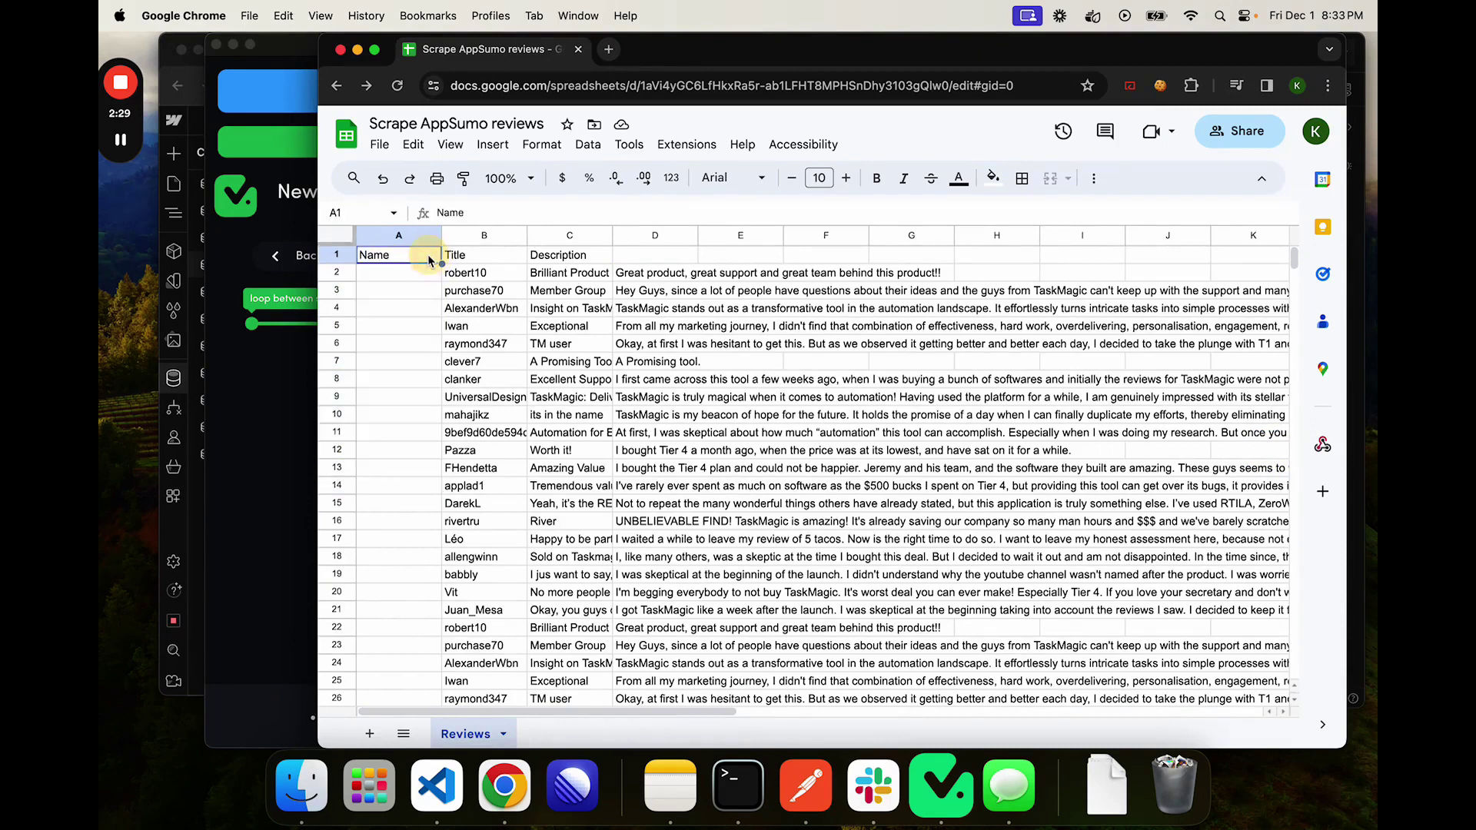
{"action": "left_click", "coordinate": [490, 256]}
{"action": "type", "text": "na"}
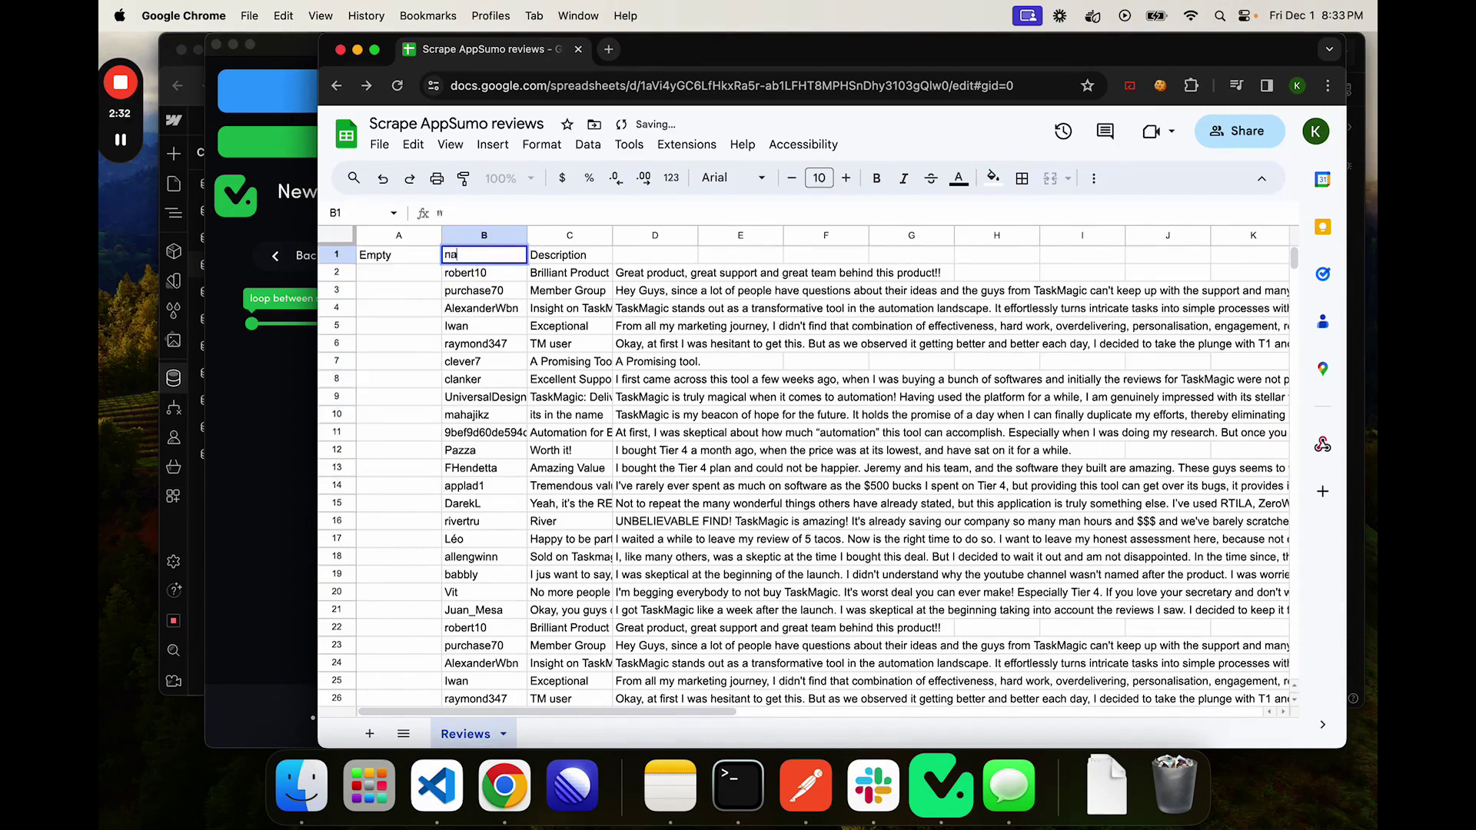
{"action": "left_click", "coordinate": [585, 260]}
{"action": "type", "text": "Title"}
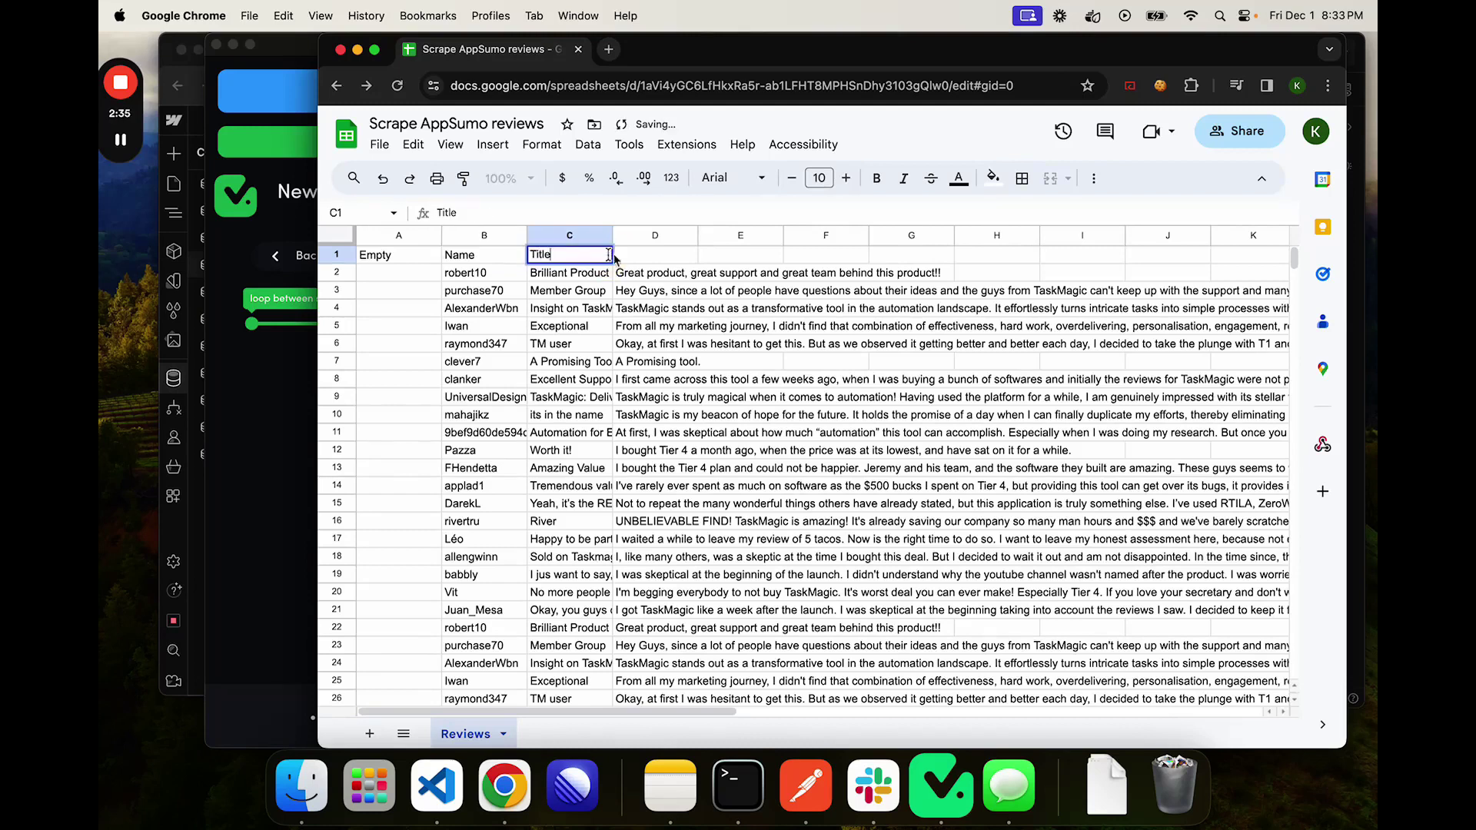
{"action": "left_click", "coordinate": [653, 254]}
{"action": "type", "text": "Descripti"}
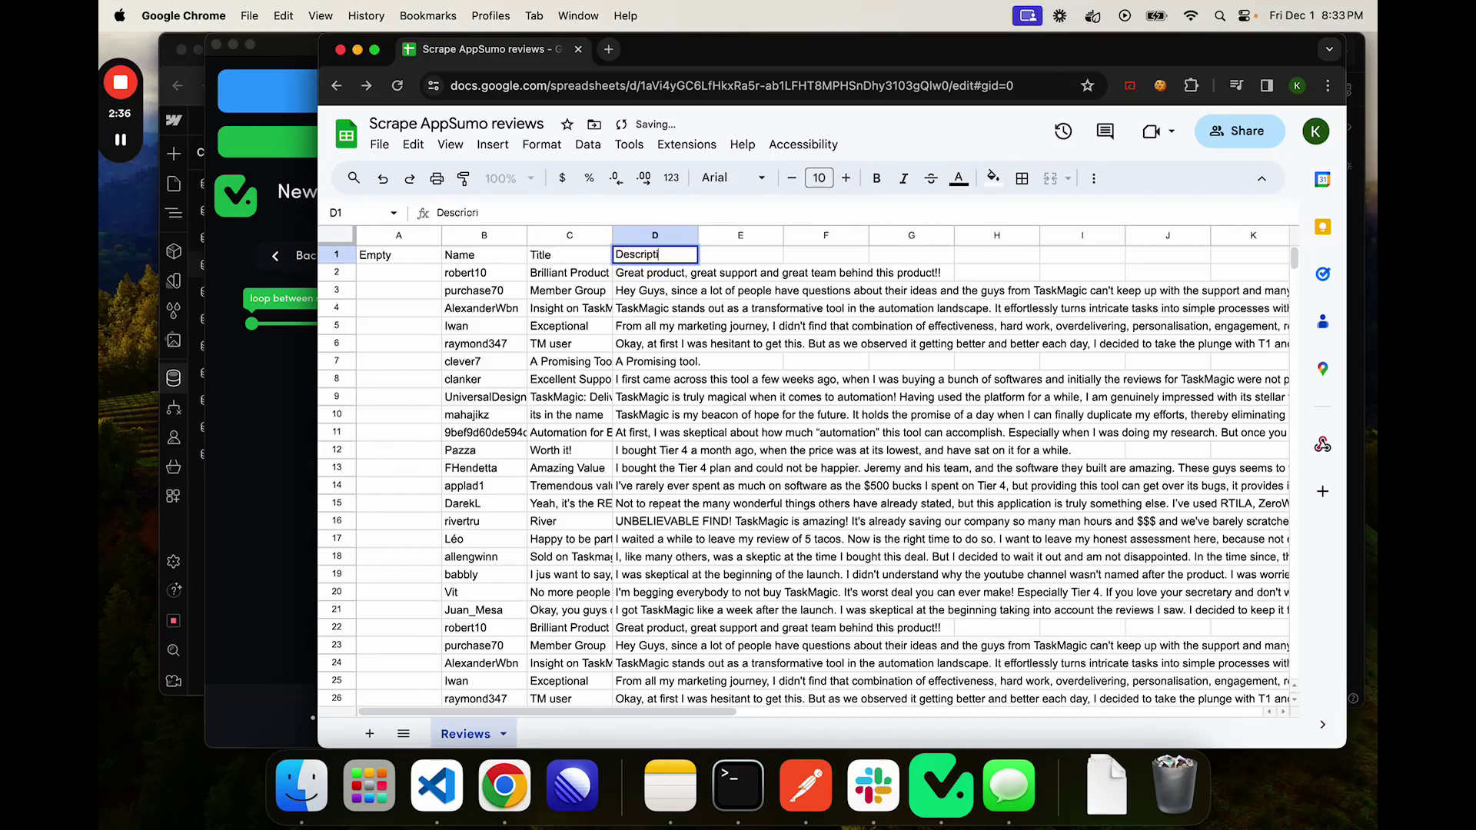
{"action": "type", "text": "on"}
{"action": "left_click", "coordinate": [628, 362]}
{"action": "left_click", "coordinate": [260, 435]}
Rename the automation to 'Scrape AppSumo', save it, and return to the Automations list
{"action": "left_click", "coordinate": [433, 195]}
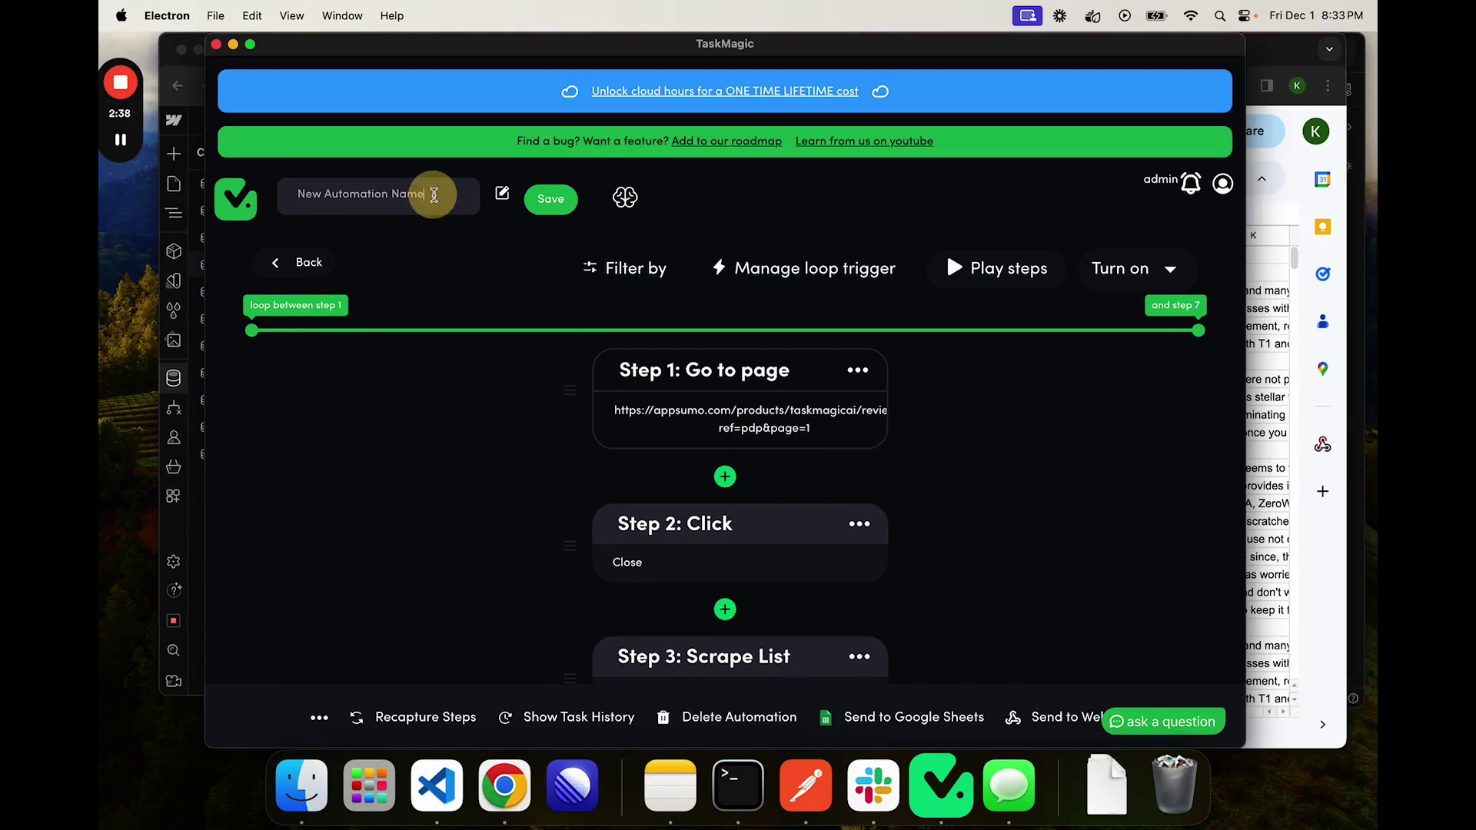
{"action": "type", "text": "Scrape AppSumo"}
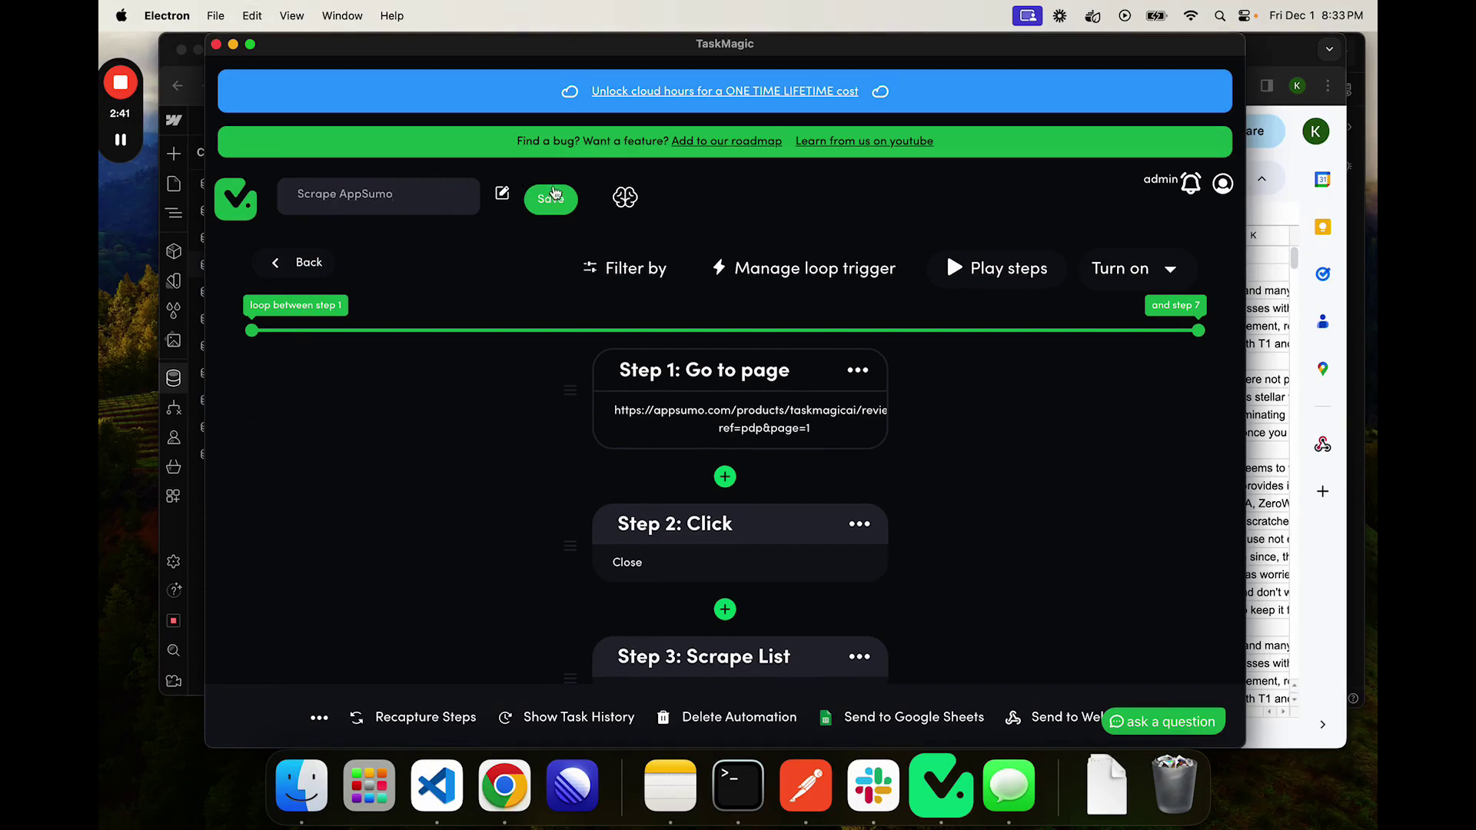
{"action": "left_click", "coordinate": [554, 197]}
{"action": "left_click", "coordinate": [325, 264]}
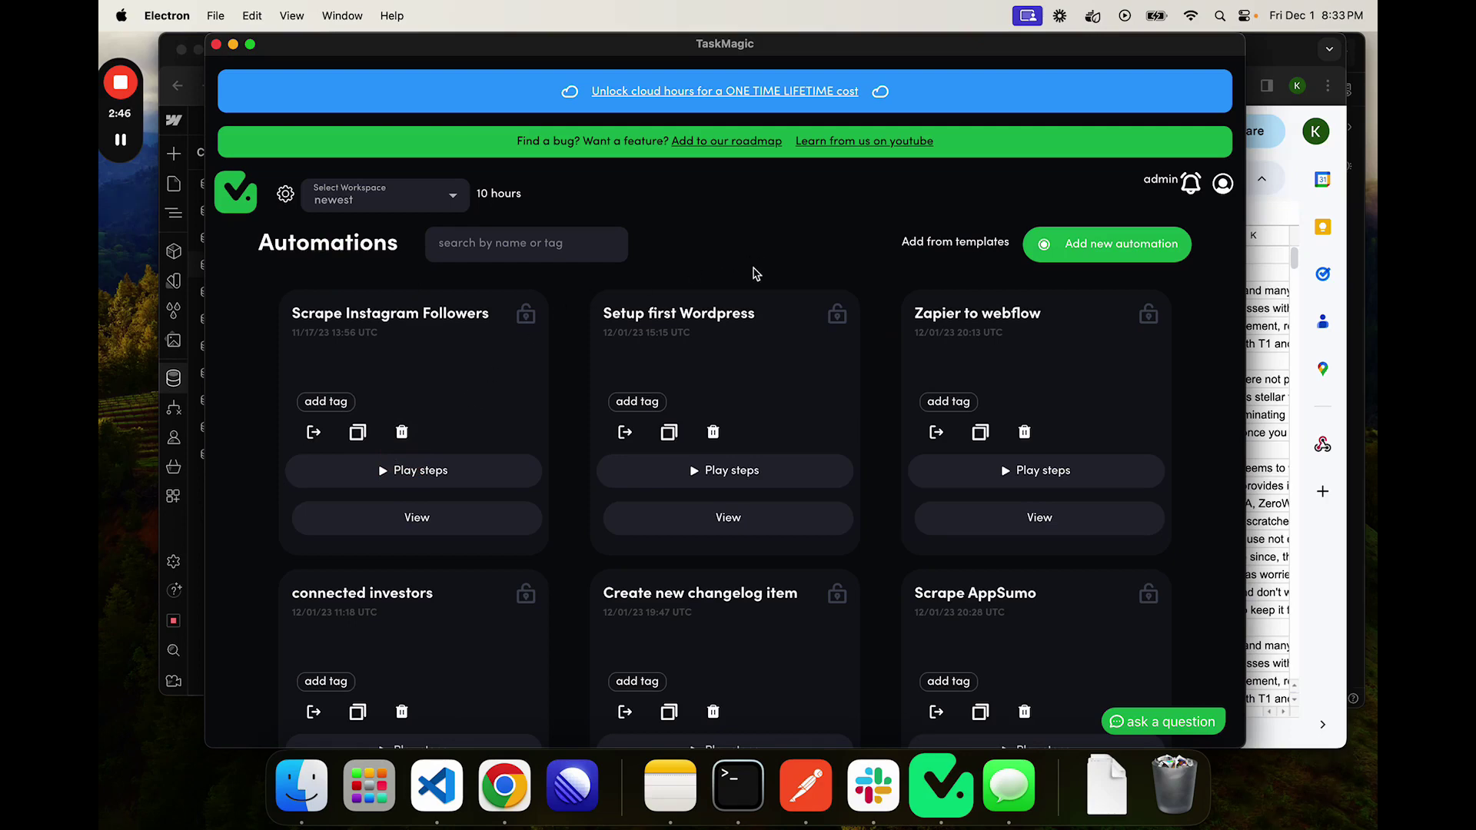
{"action": "left_click_drag", "start_coordinate": [1123, 52], "coordinate": [1050, 33]}
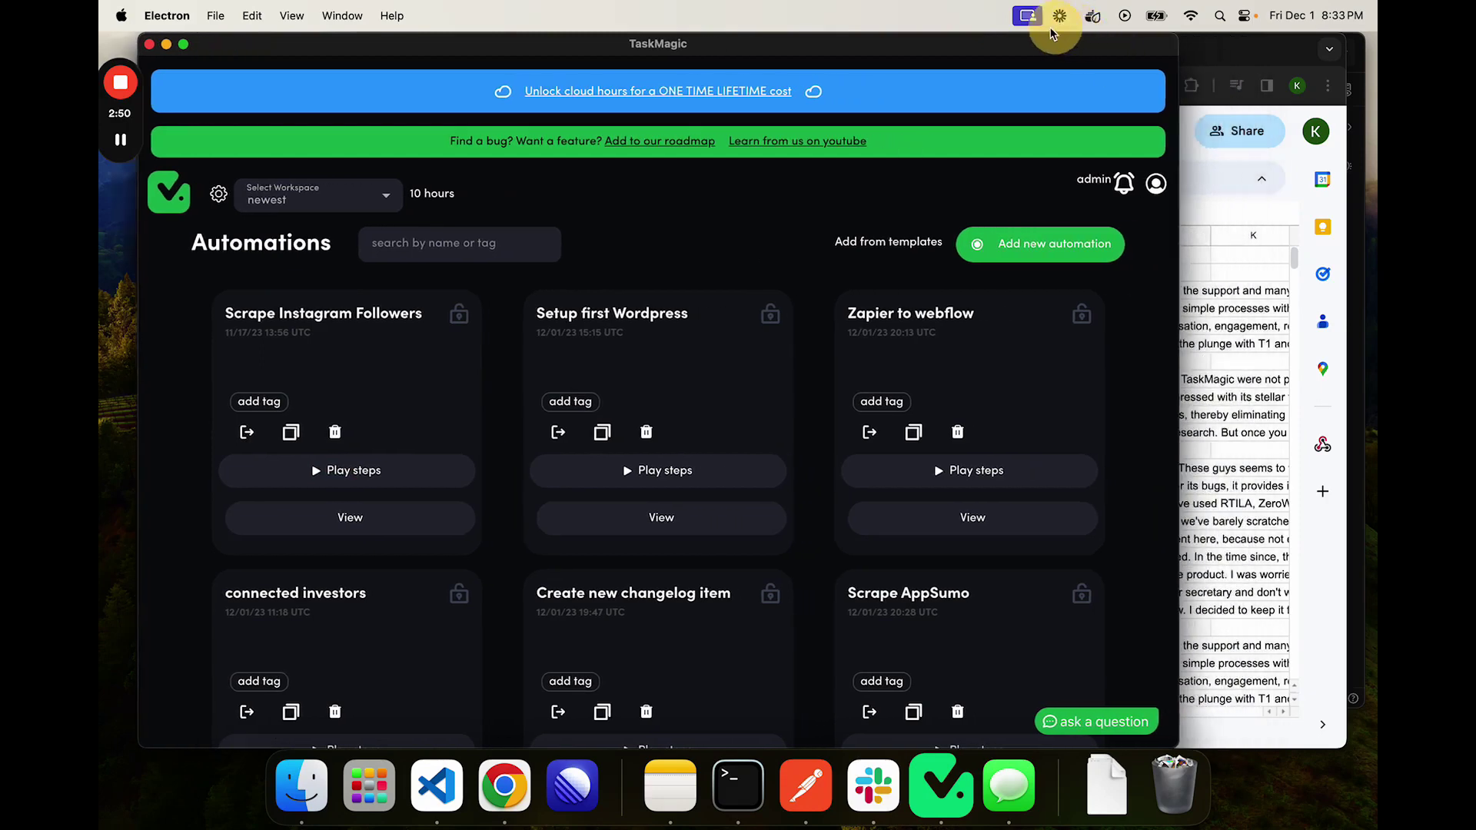
Start a new guided-recording automation and go to webflow.com in a new tab
{"action": "left_click", "coordinate": [1024, 252]}
{"action": "left_click", "coordinate": [742, 418]}
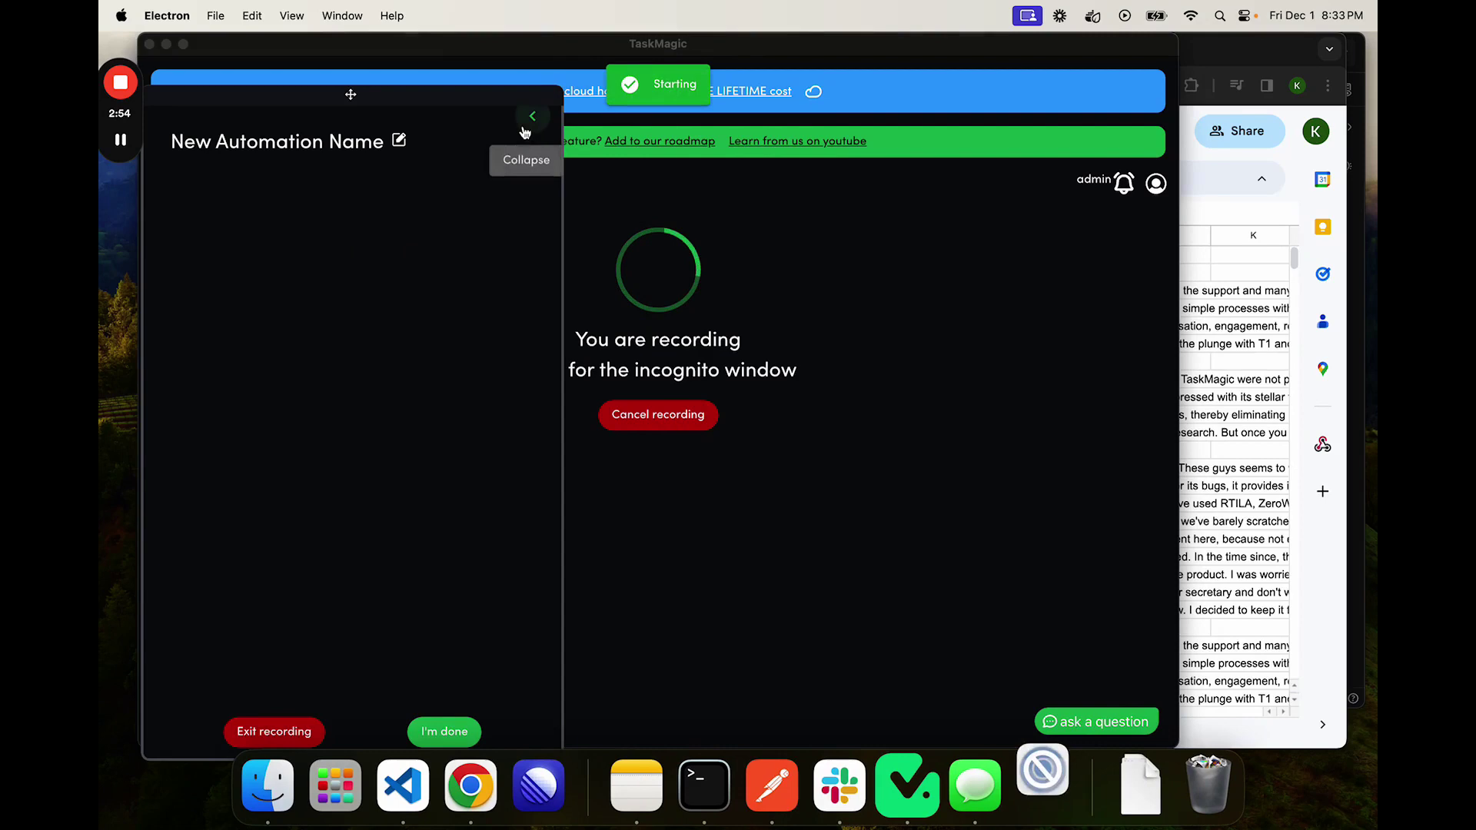
{"action": "left_click", "coordinate": [525, 130]}
{"action": "left_click", "coordinate": [614, 53]}
{"action": "type", "text": "w"}
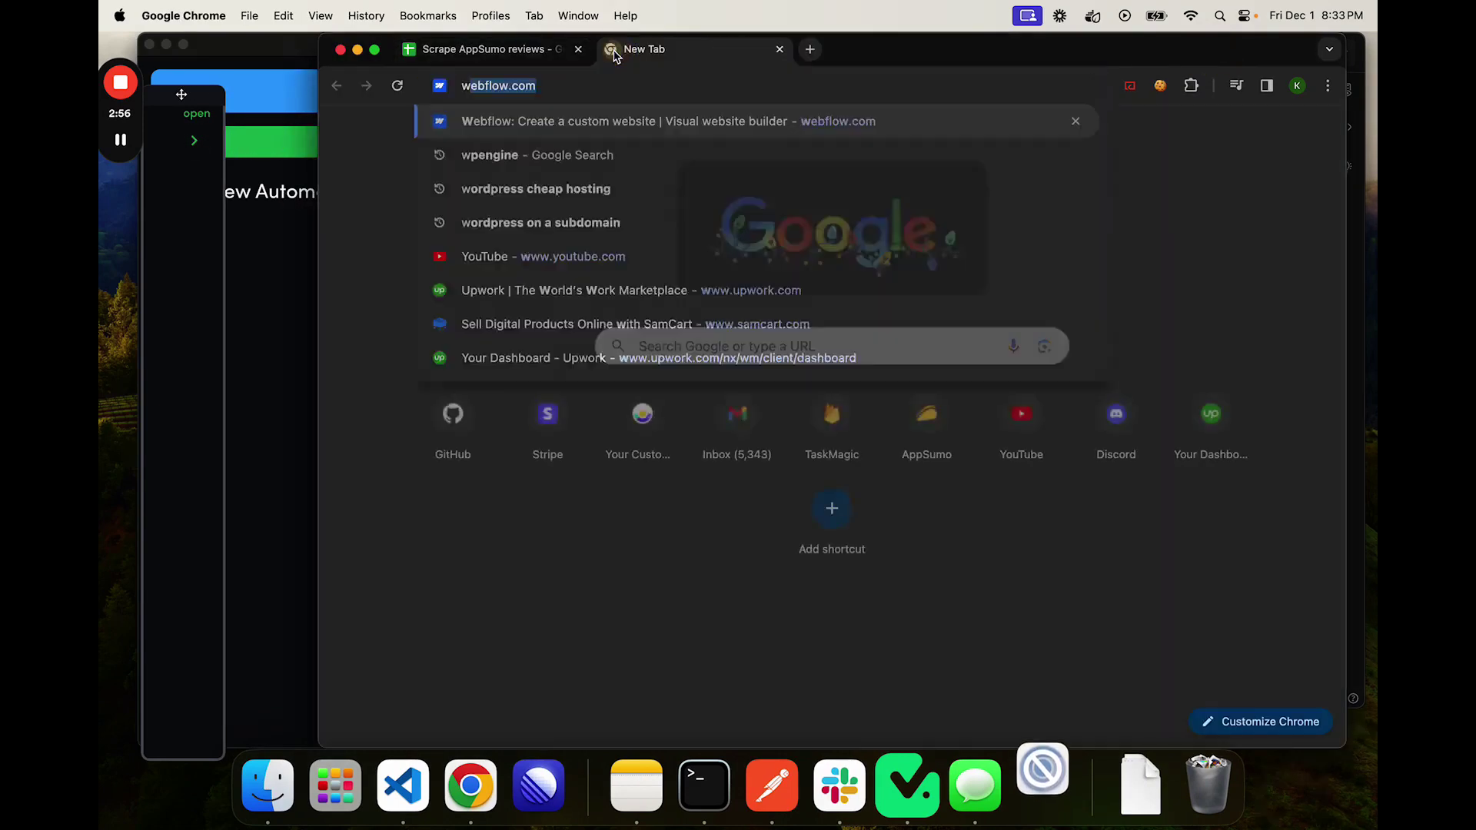
{"action": "type", "text": "ebfl"}
{"action": "key", "text": "Return"}
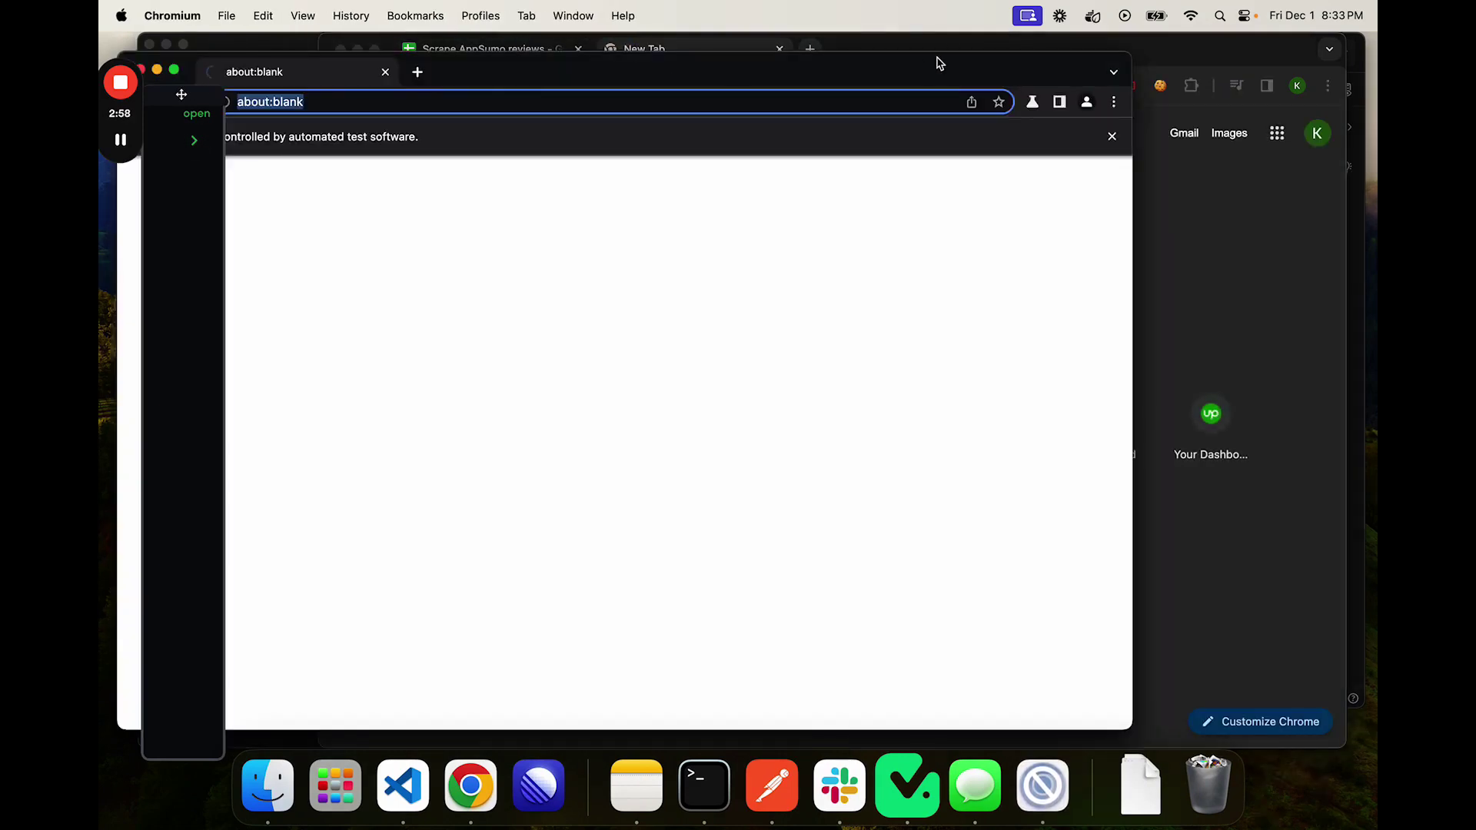
Open the TaskMagic site in Webflow Designer and set its URL as Step 1's starting page
{"action": "left_click", "coordinate": [956, 42]}
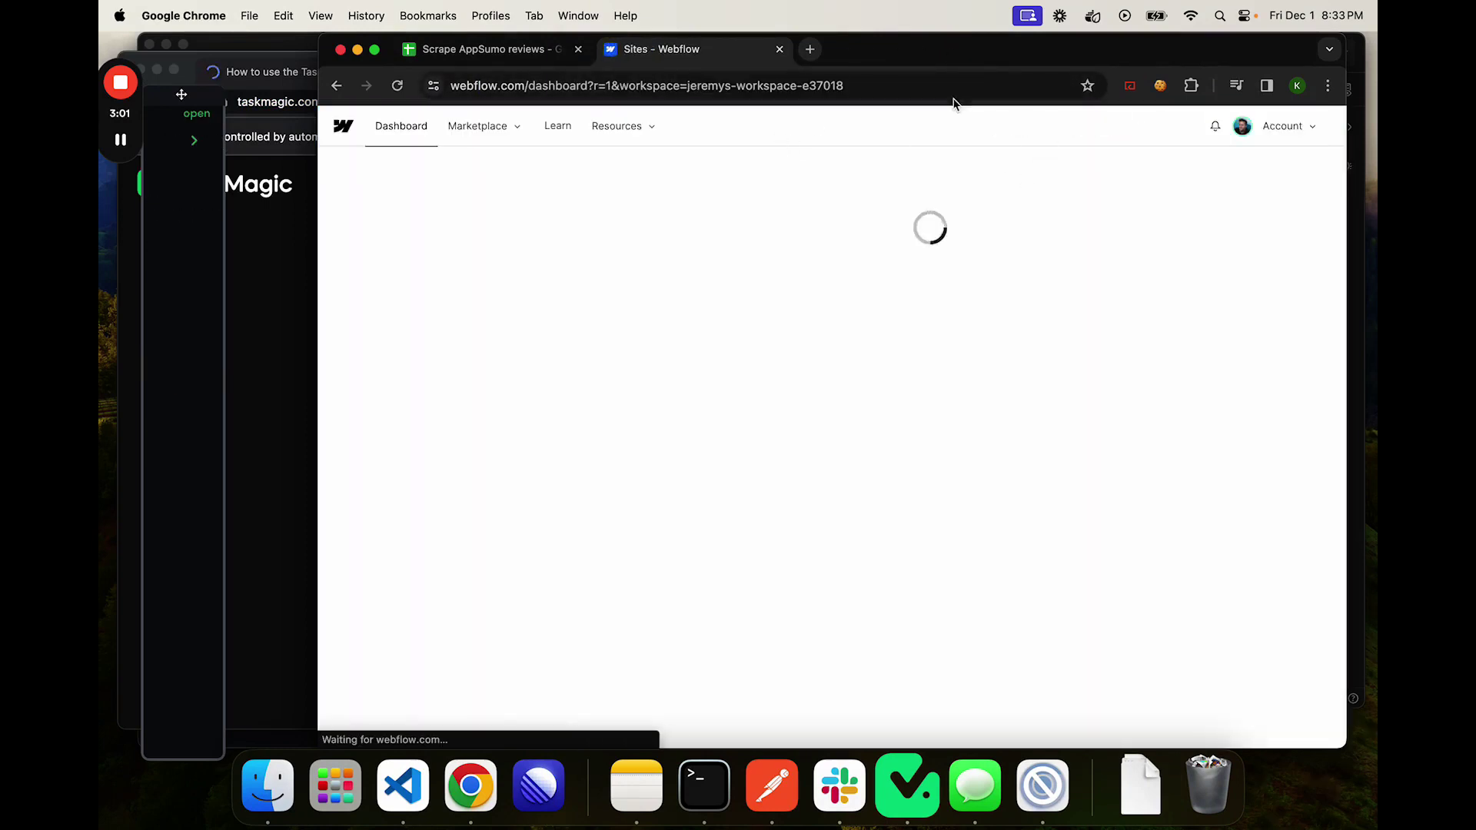
{"action": "scroll", "coordinate": [877, 522], "scroll_direction": "down", "scroll_amount": 5}
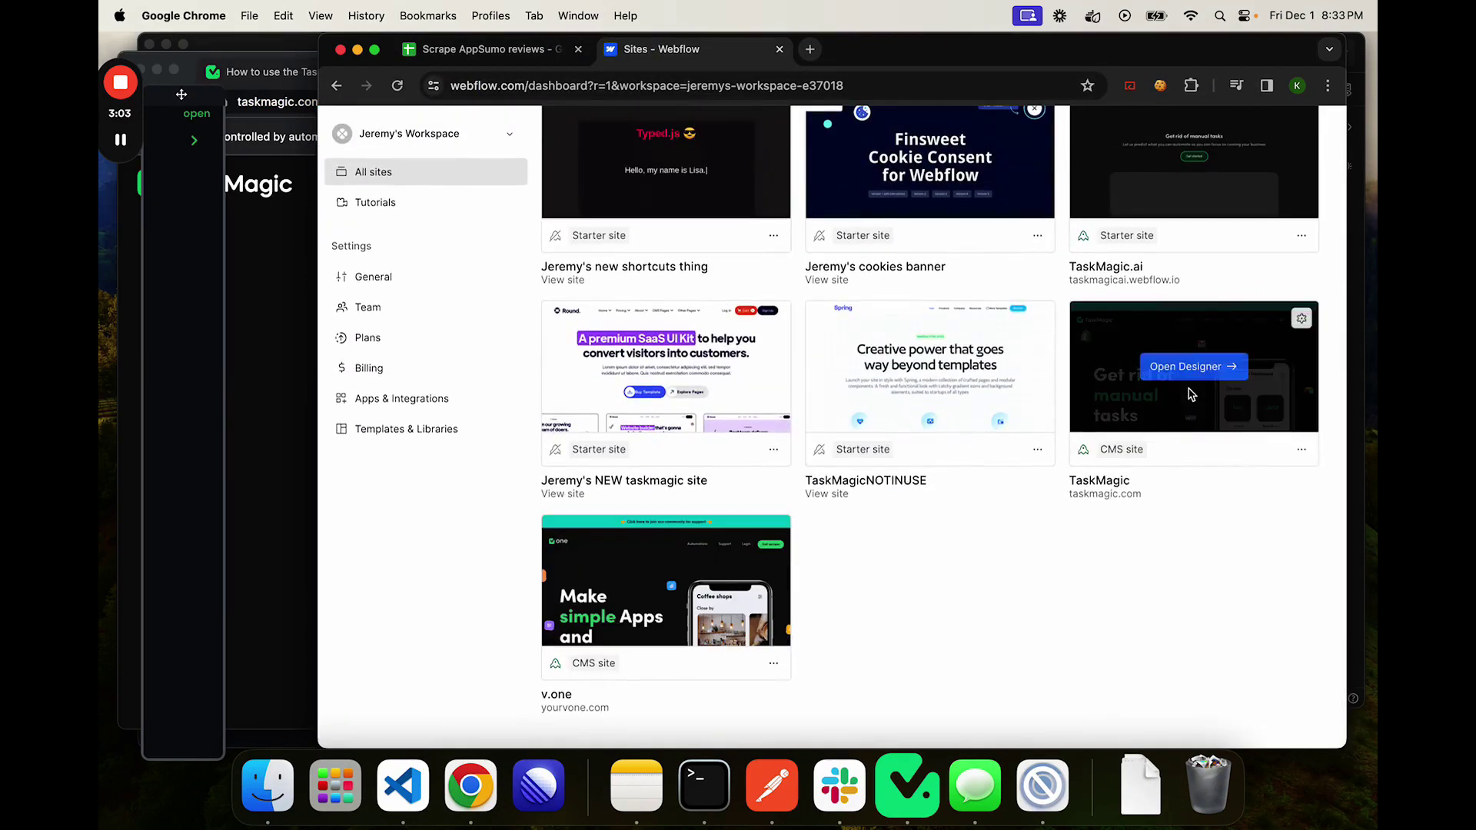
{"action": "left_click", "coordinate": [1192, 369]}
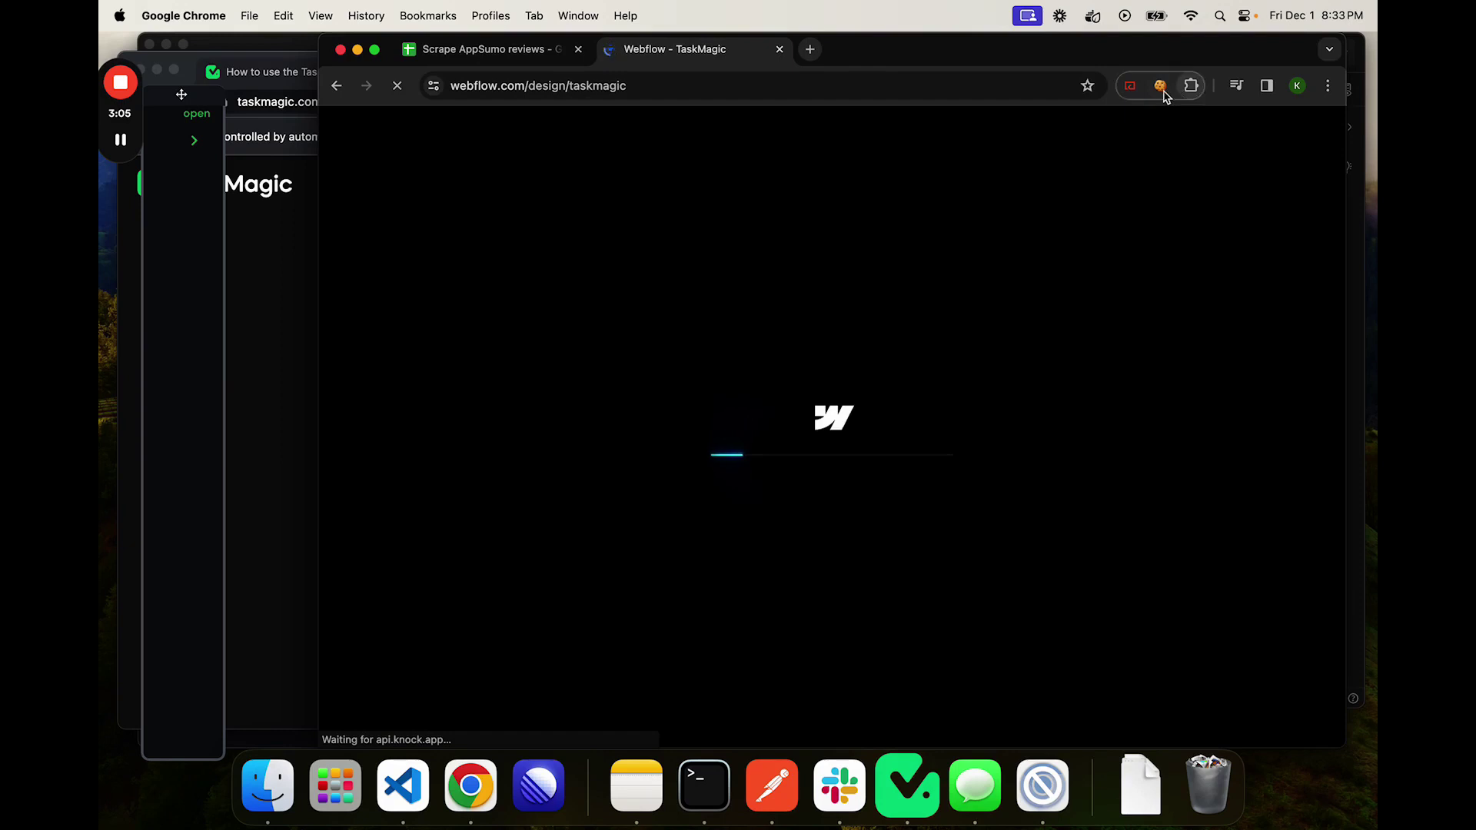
{"action": "left_click", "coordinate": [685, 85]}
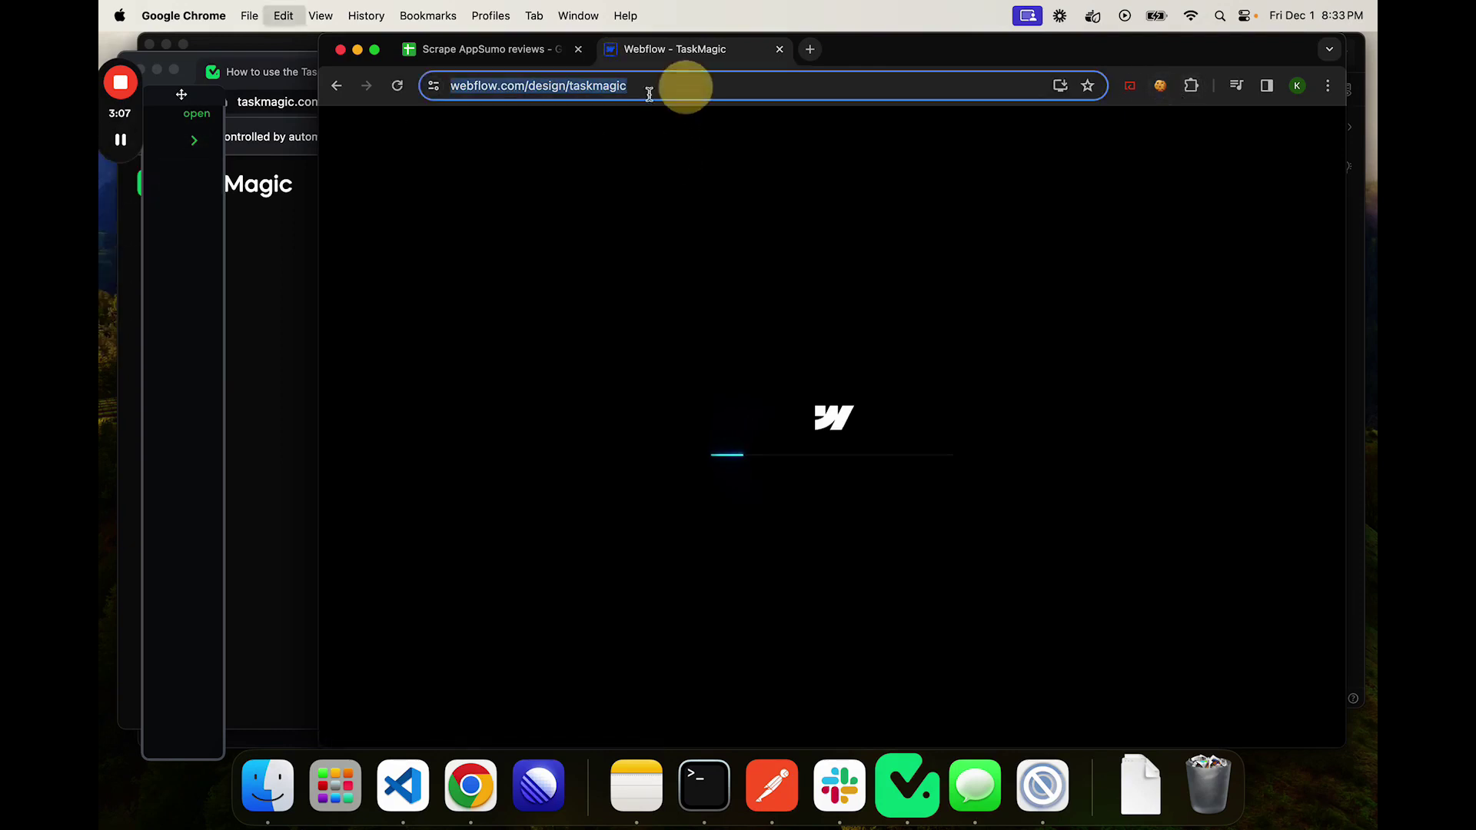
{"action": "left_click", "coordinate": [191, 141]}
{"action": "type", "text": "https://webflow.com/design/taskmagic"}
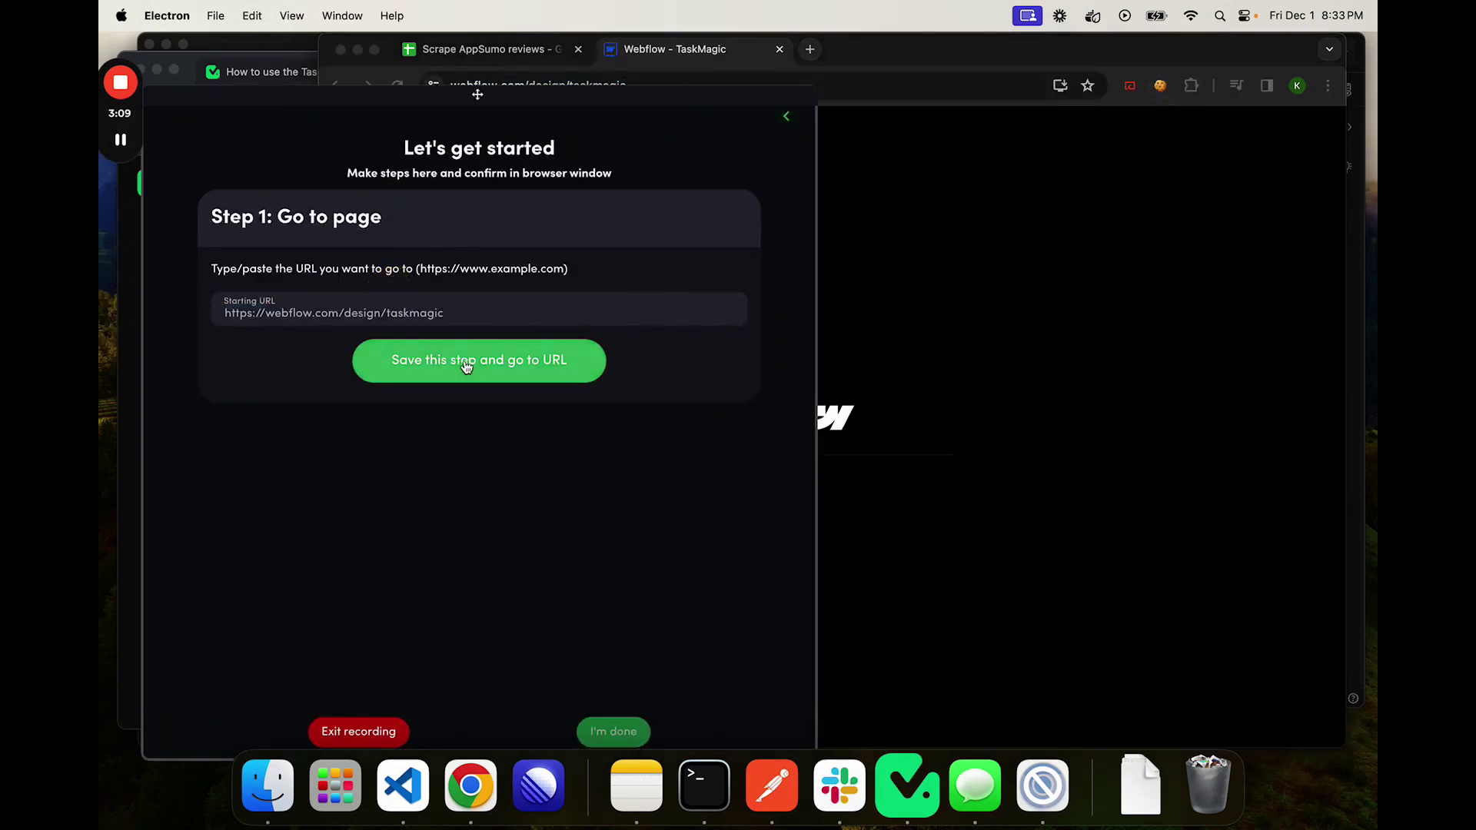
{"action": "left_click", "coordinate": [461, 361]}
Copy Webflow's cookies with the extension and paste them into Advanced settings under Add Cookies
{"action": "left_click", "coordinate": [785, 117]}
{"action": "left_click", "coordinate": [1158, 85]}
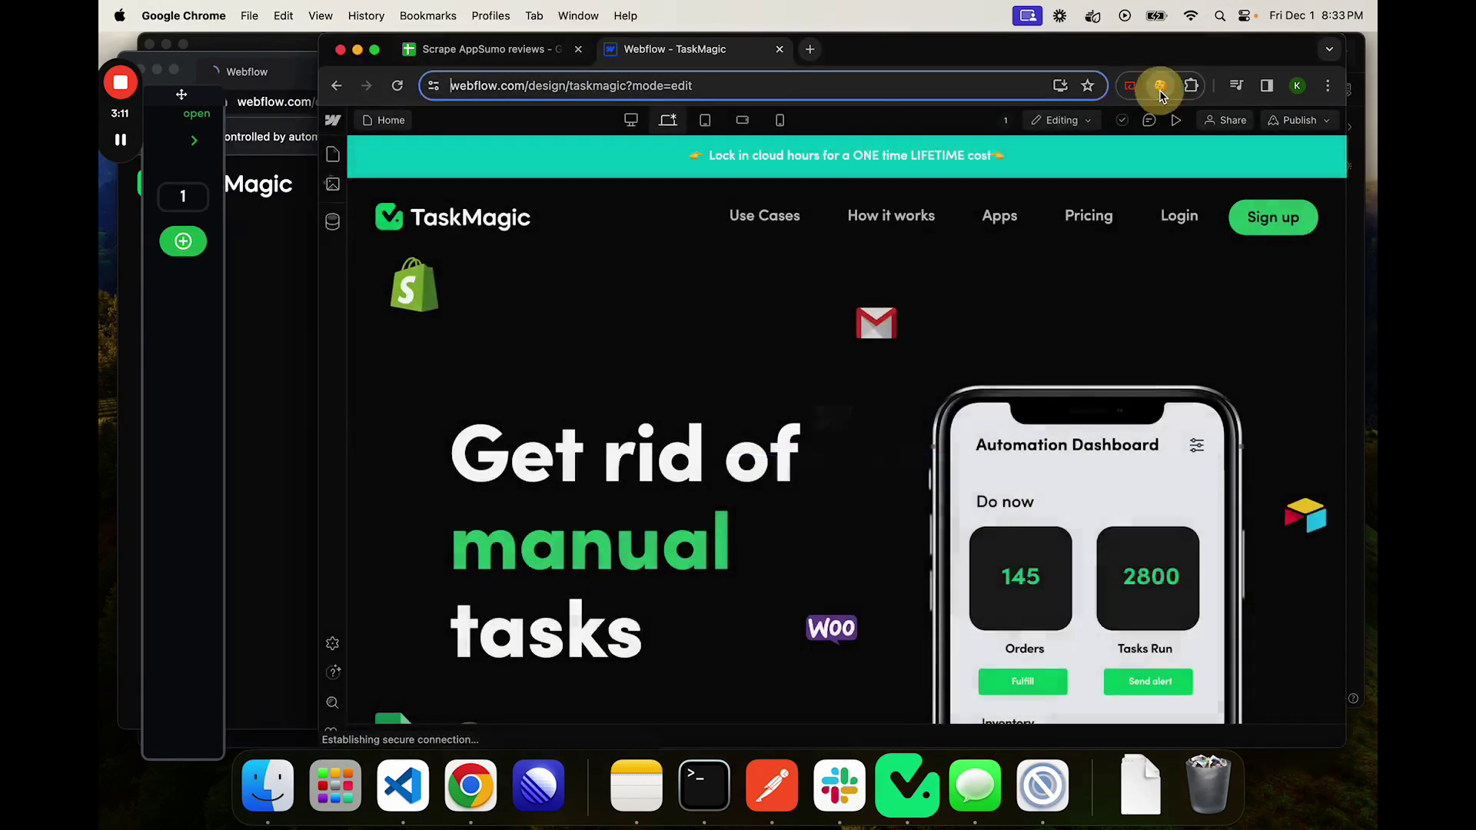
{"action": "left_click", "coordinate": [1010, 113]}
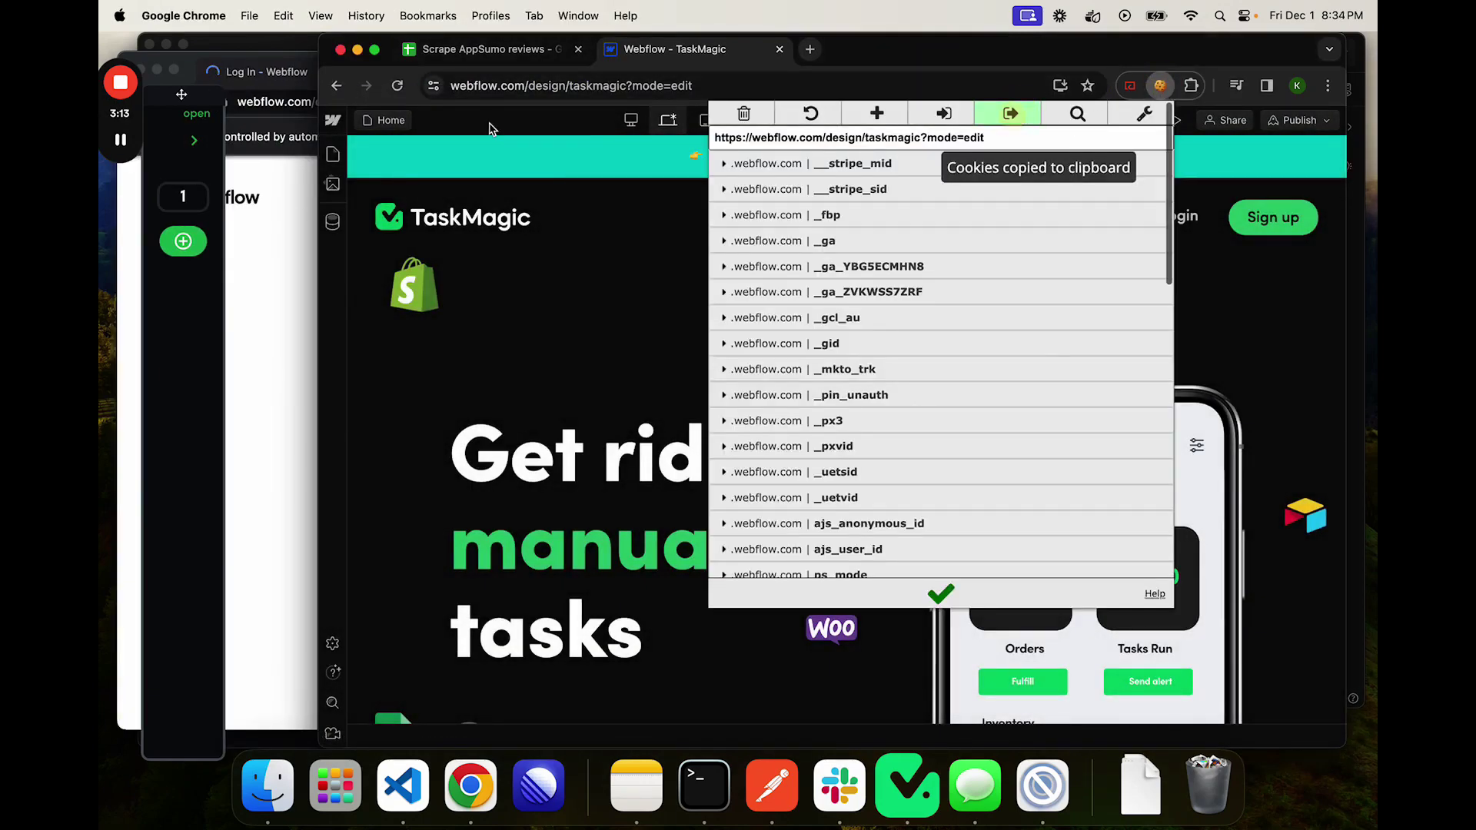
{"action": "left_click", "coordinate": [182, 241]}
{"action": "left_click", "coordinate": [627, 730]}
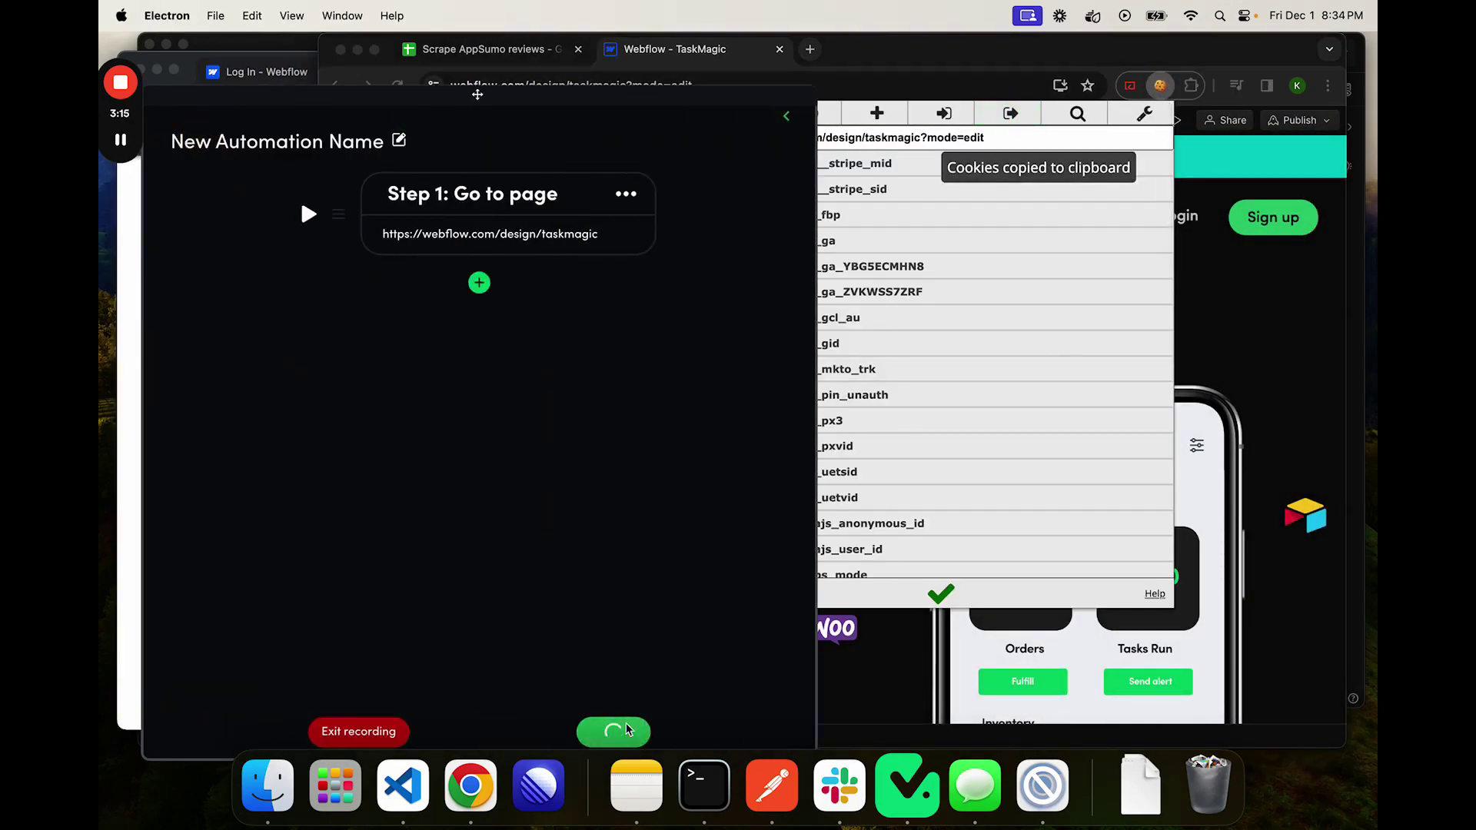
{"action": "left_click", "coordinate": [253, 718]}
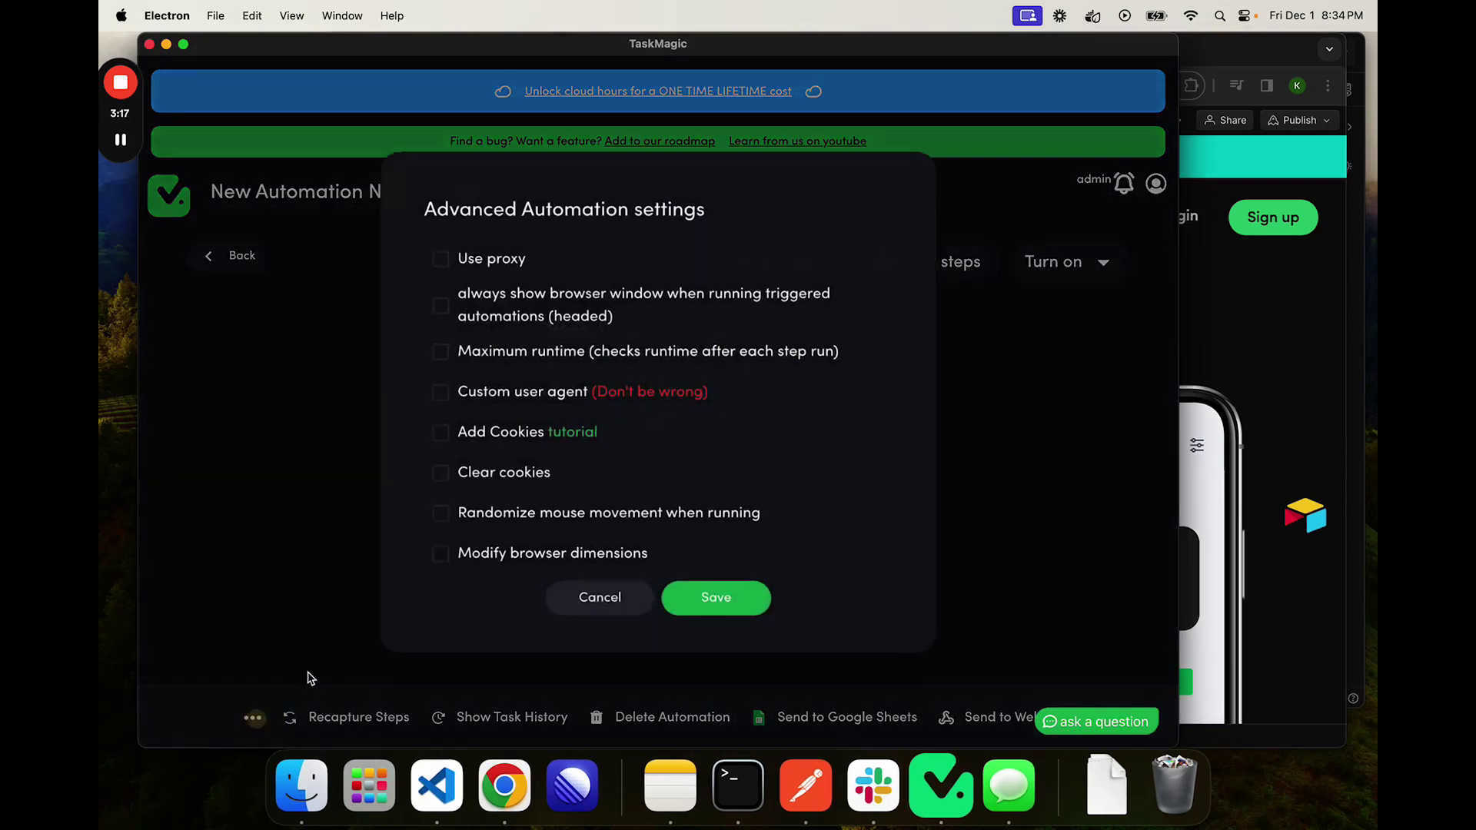
{"action": "left_click", "coordinate": [439, 428]}
{"action": "left_click", "coordinate": [545, 392]}
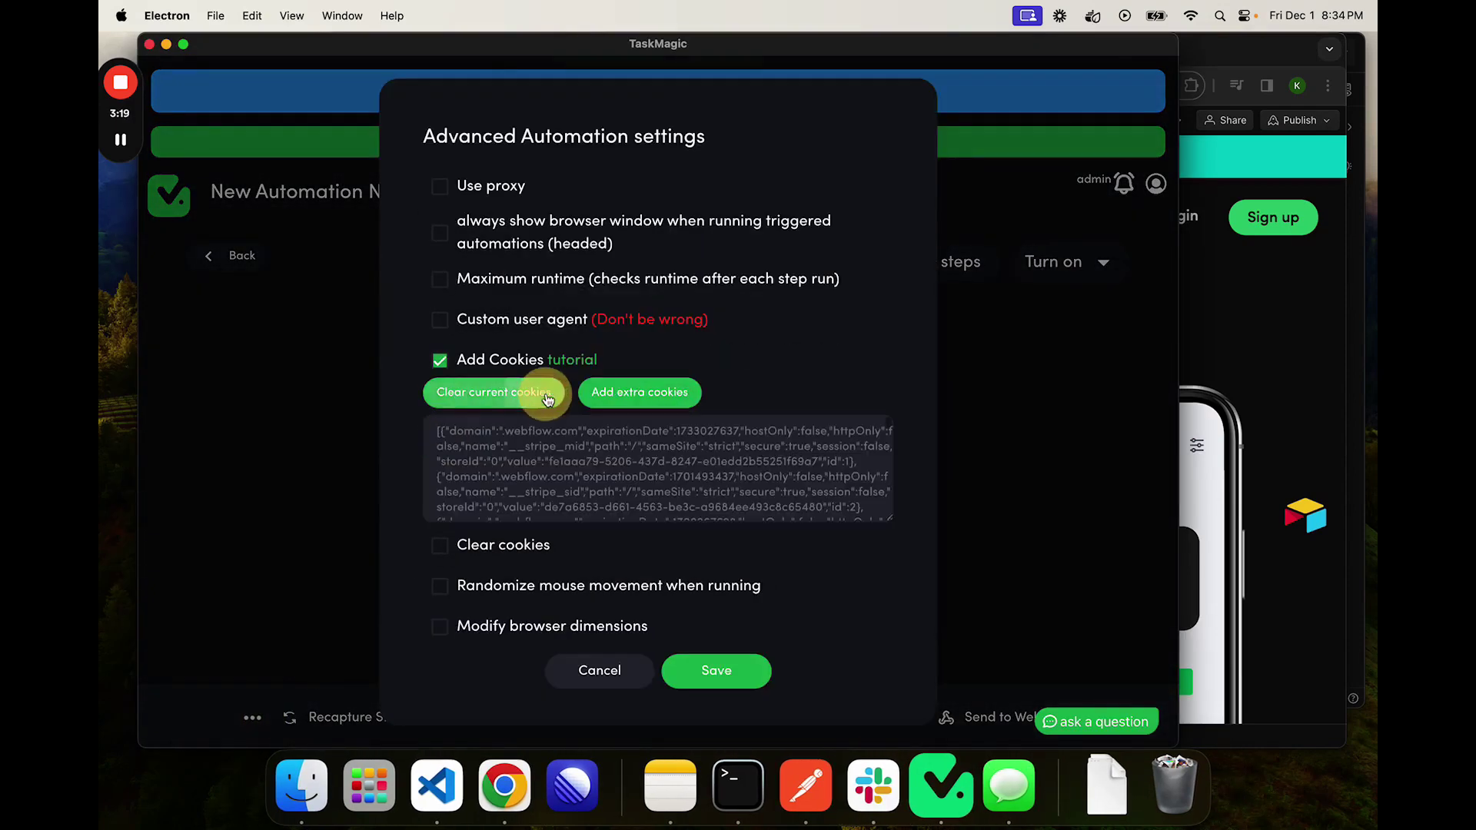
{"action": "left_click", "coordinate": [712, 672]}
{"action": "left_click", "coordinate": [657, 423]}
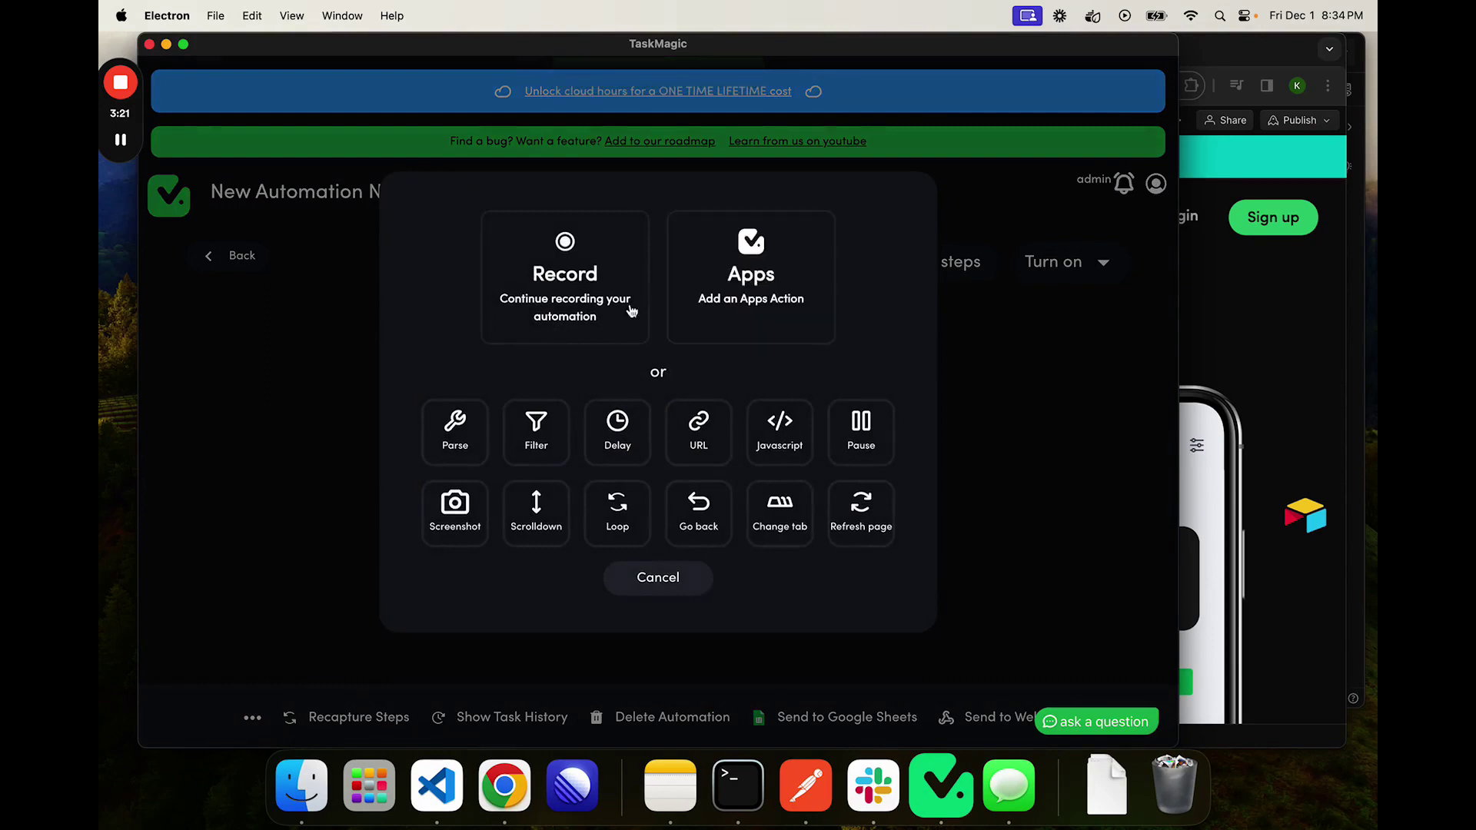
{"action": "left_click", "coordinate": [585, 298]}
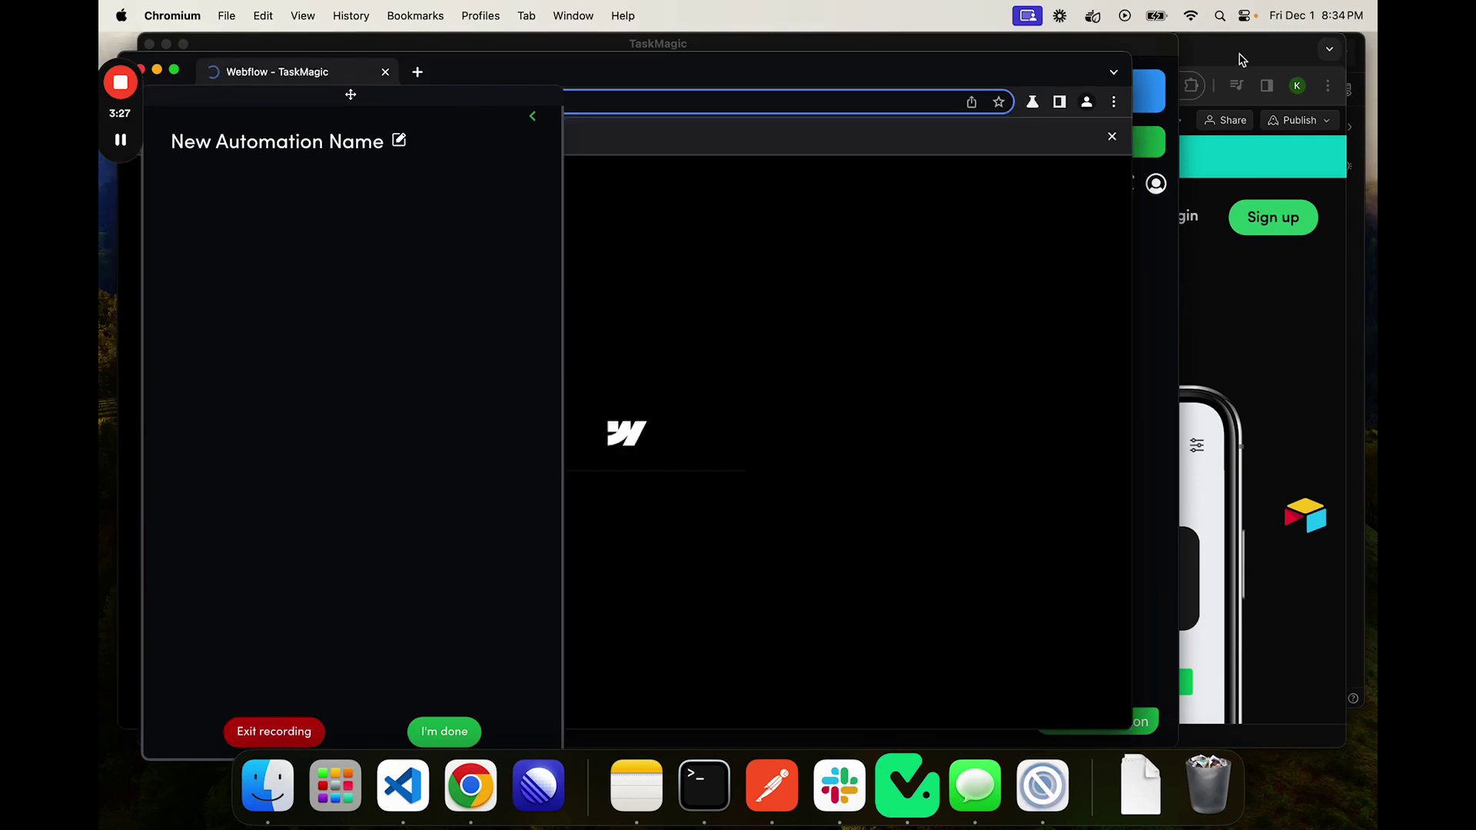
Close the extra Webflow tab in Chrome and bring the Chromium Designer window forward
{"action": "left_click", "coordinate": [738, 79]}
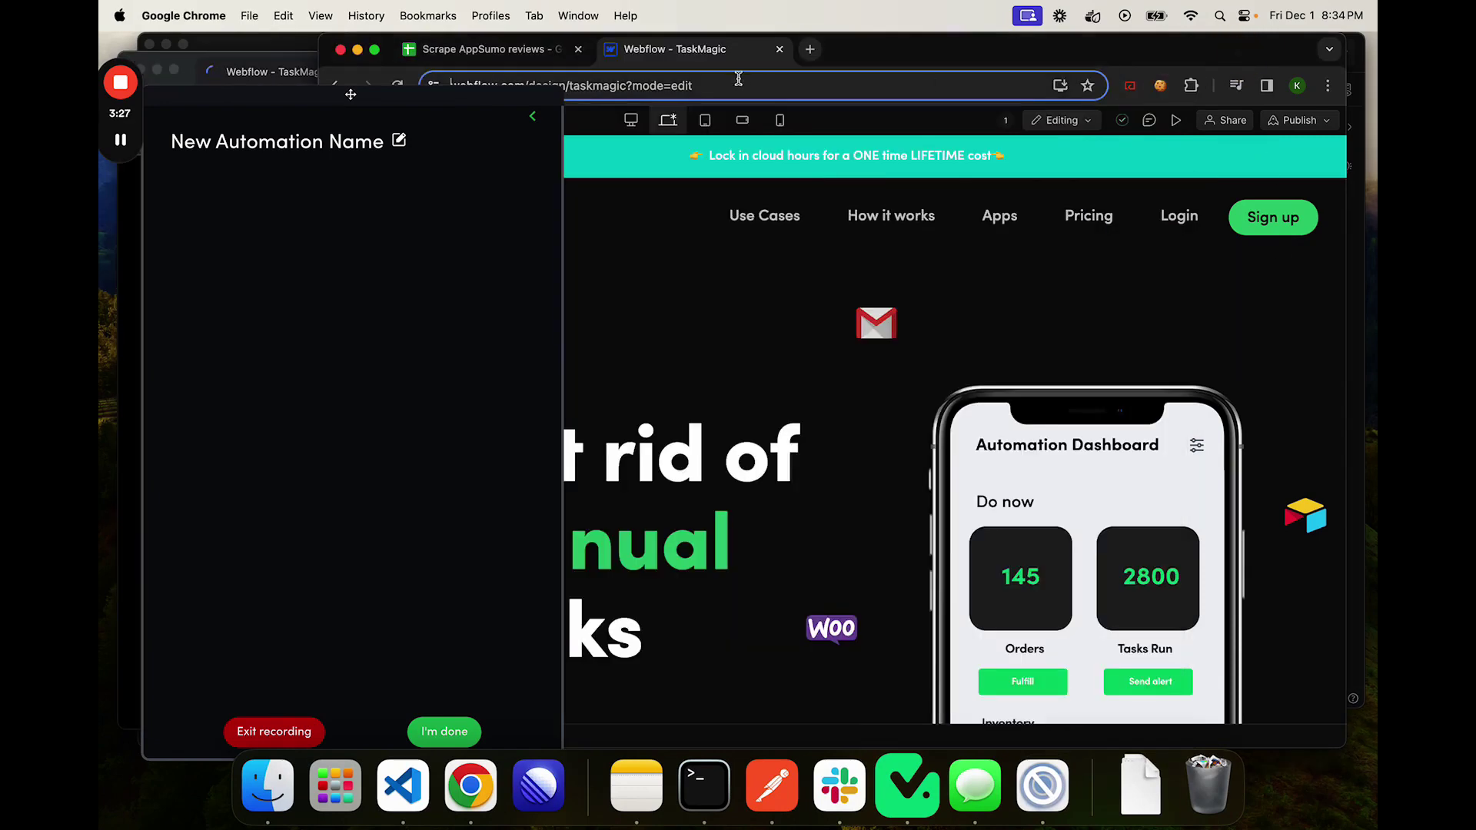
{"action": "left_click", "coordinate": [779, 50]}
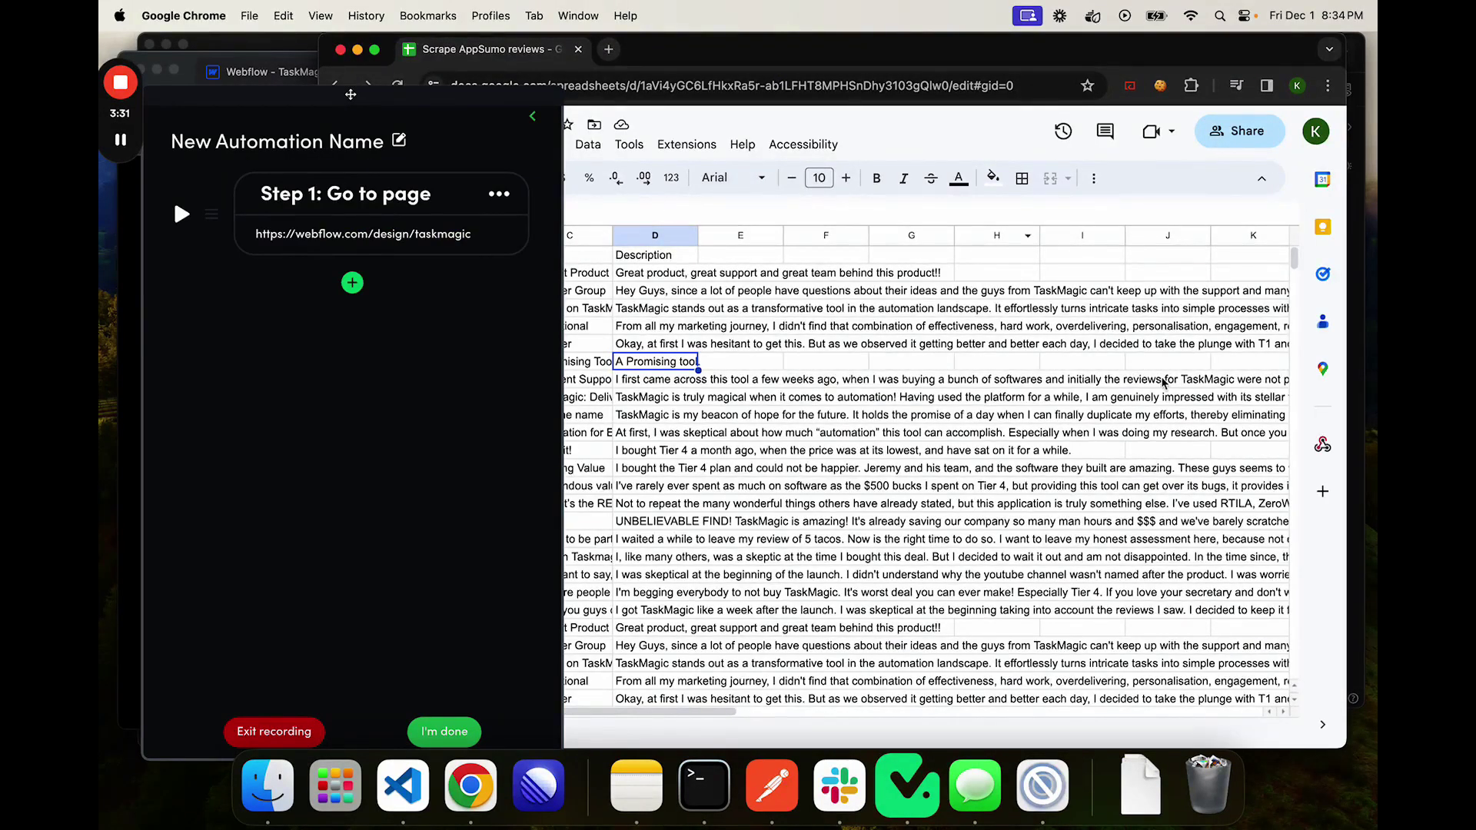
{"action": "left_click", "coordinate": [1041, 784]}
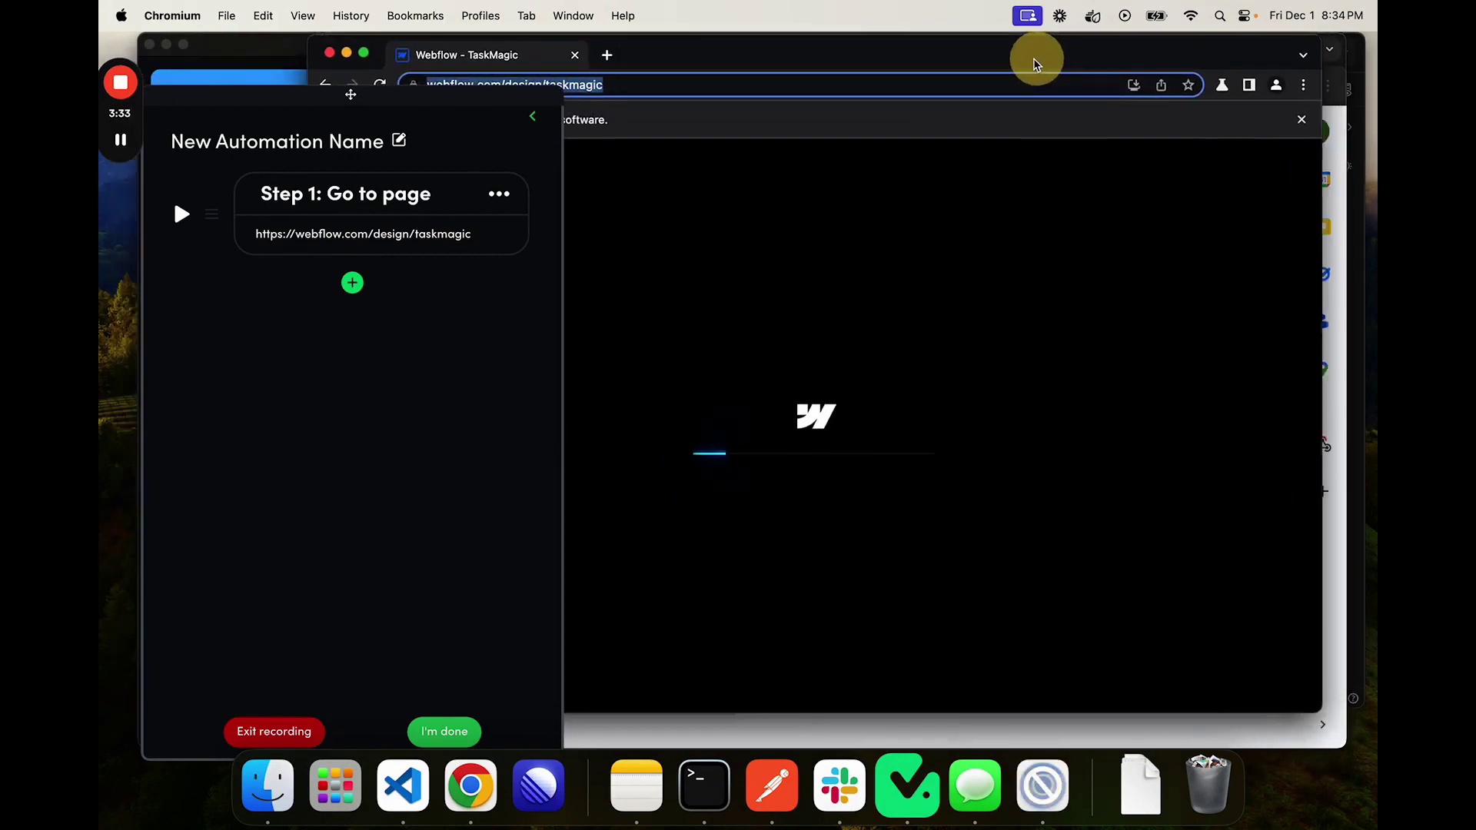
{"action": "left_click_drag", "start_coordinate": [1034, 65], "coordinate": [1002, 57]}
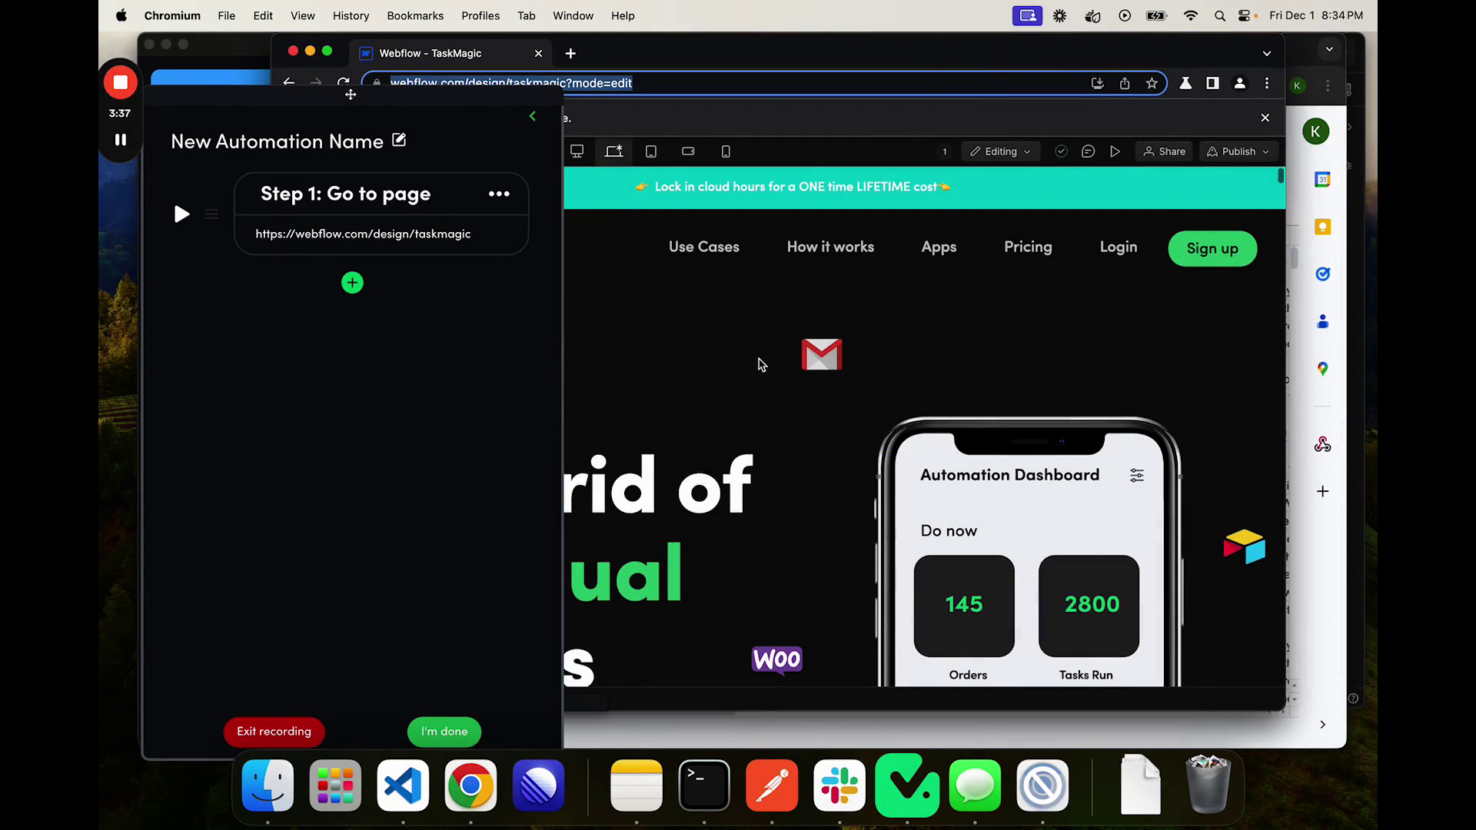
Record and test-run a click step on a Webflow page element
{"action": "left_click_drag", "start_coordinate": [685, 60], "coordinate": [704, 52]}
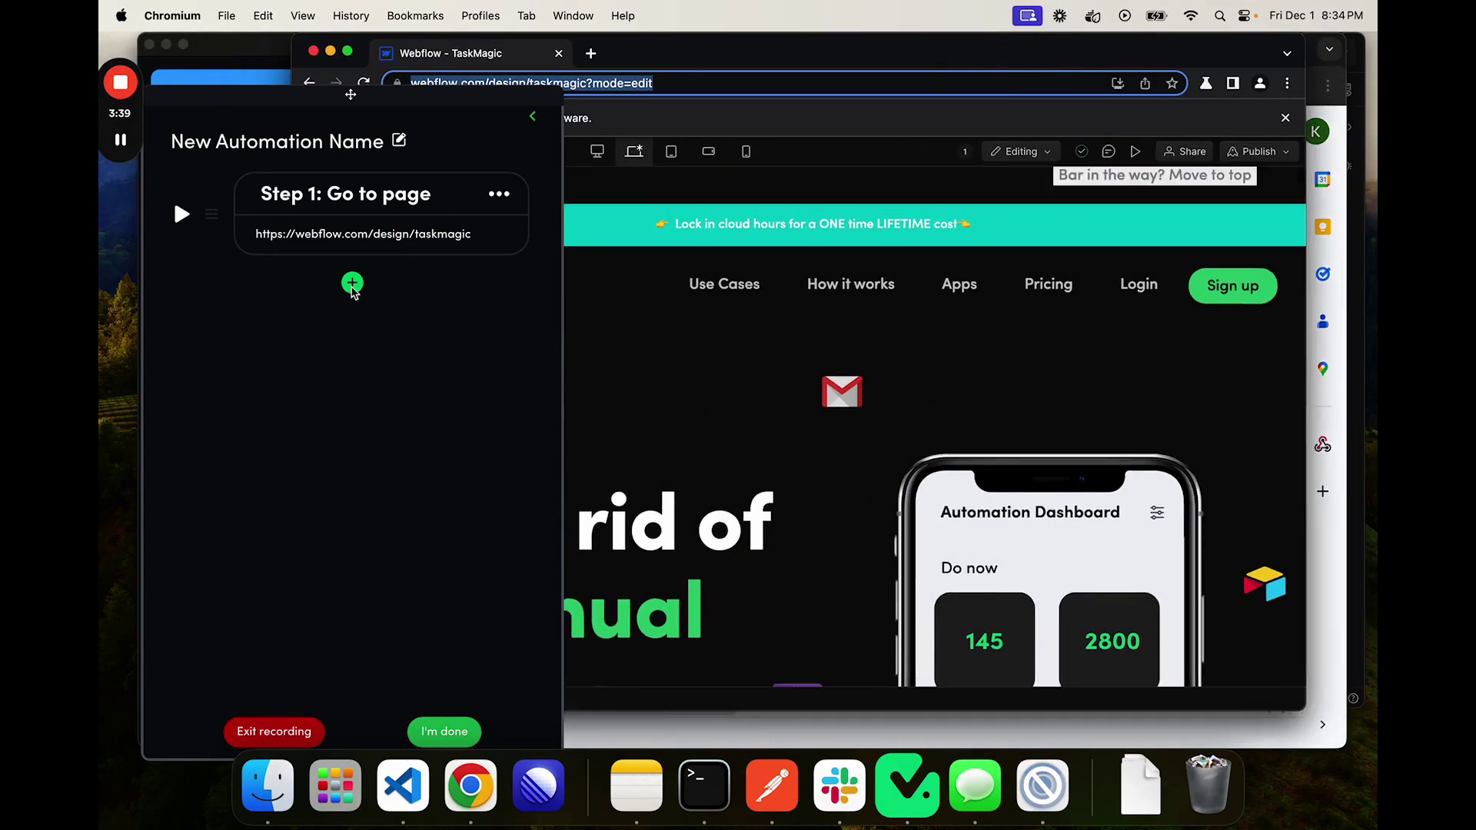
{"action": "left_click", "coordinate": [352, 283]}
{"action": "left_click", "coordinate": [511, 299]}
{"action": "left_click", "coordinate": [335, 312]}
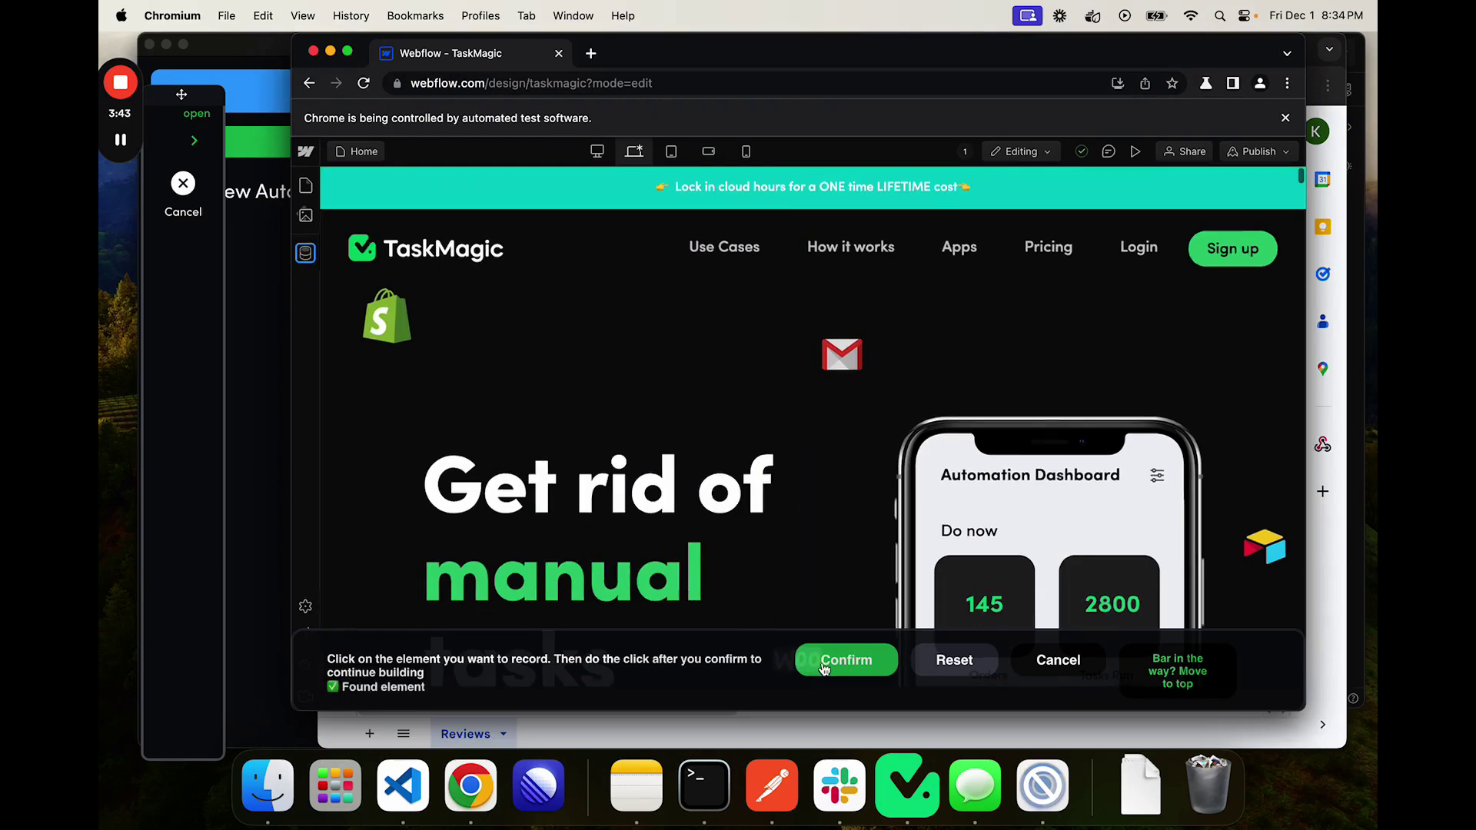
{"action": "left_click", "coordinate": [819, 660]}
{"action": "left_click", "coordinate": [308, 352]}
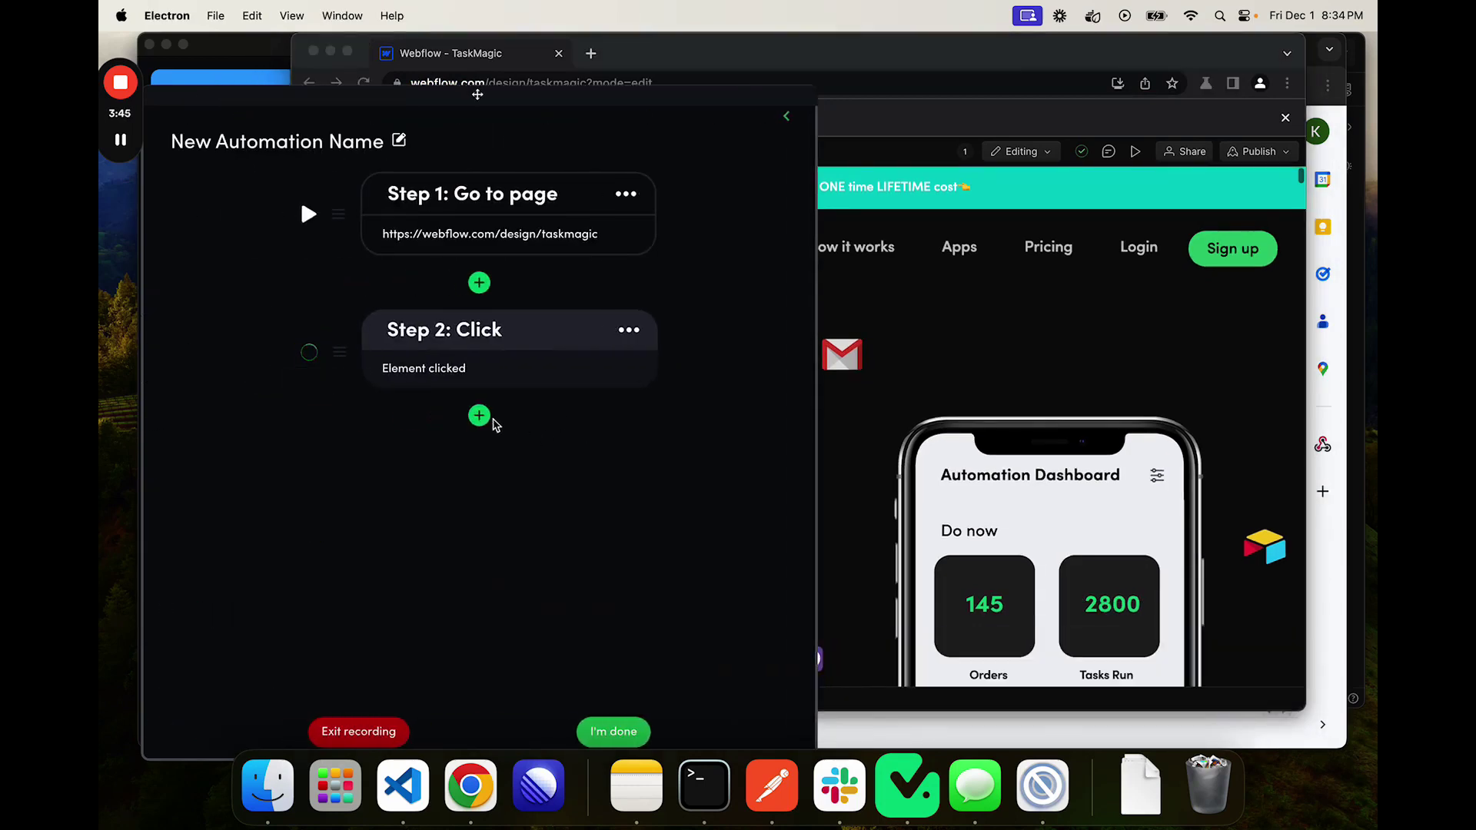
{"action": "left_click", "coordinate": [791, 124]}
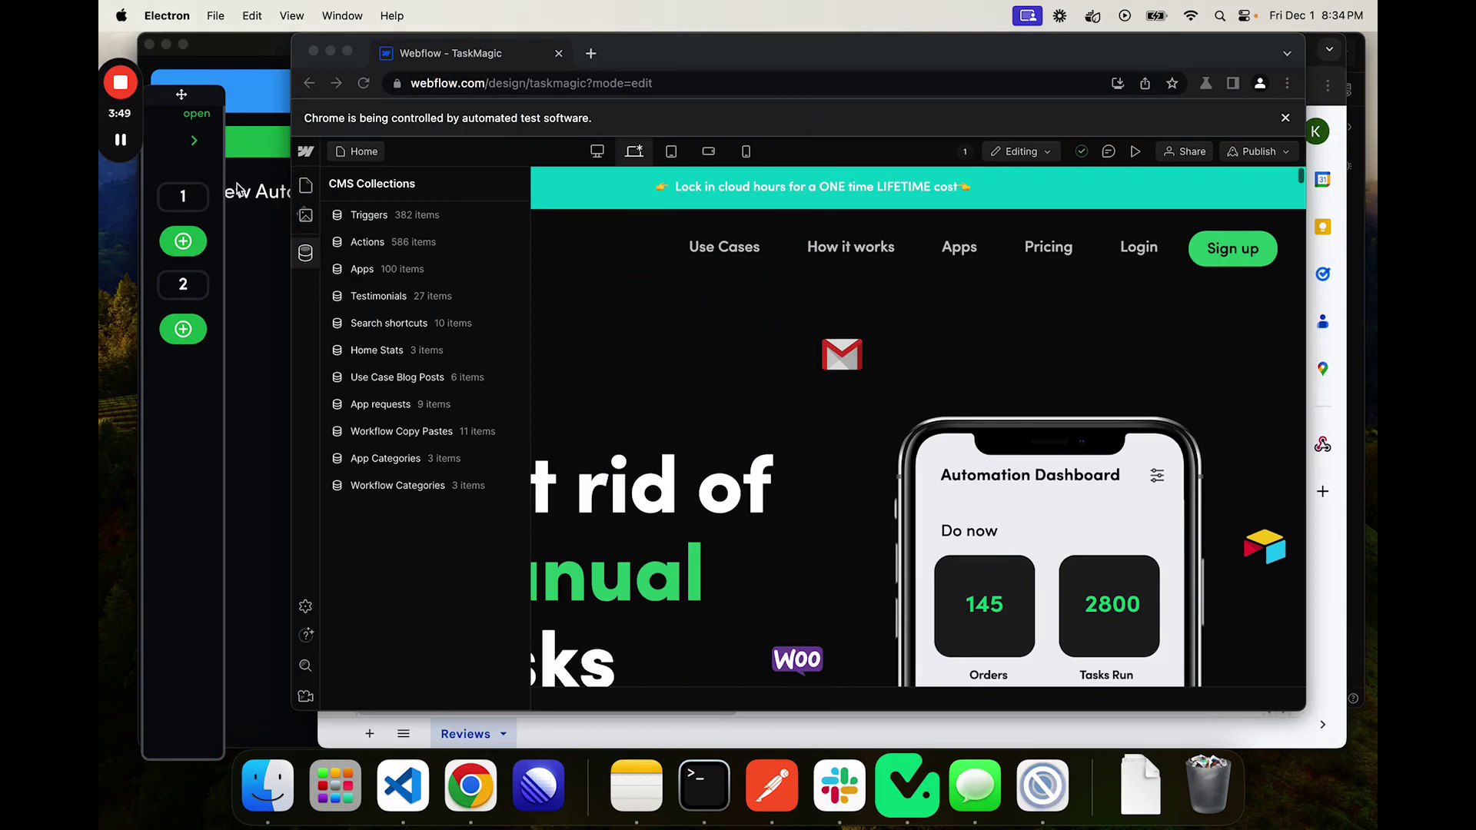
Record step 3 as a click on the Testimonials collection and run it
{"action": "left_click", "coordinate": [482, 415]}
{"action": "left_click", "coordinate": [570, 294]}
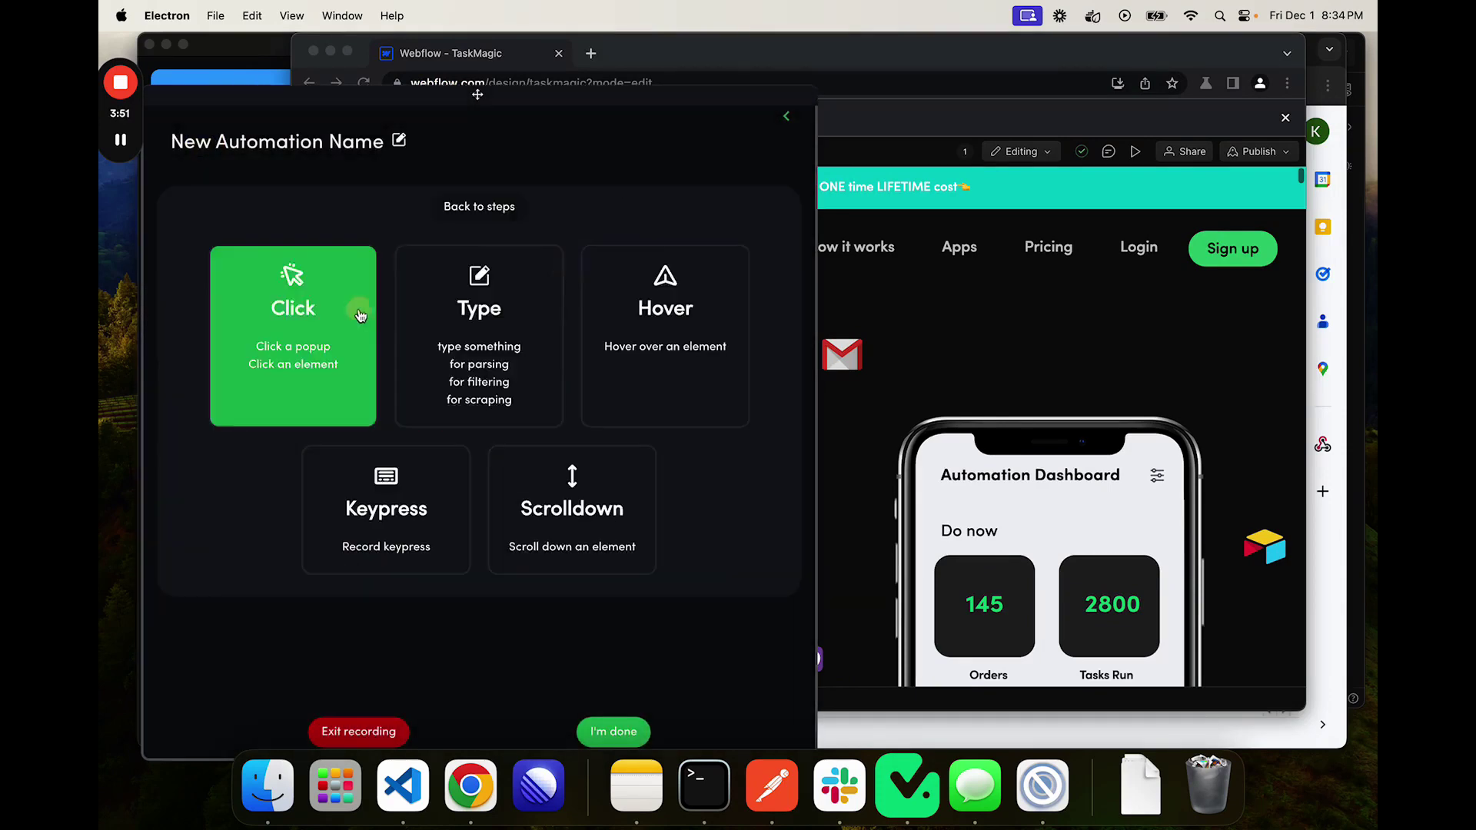
{"action": "left_click", "coordinate": [360, 315]}
{"action": "left_click", "coordinate": [380, 295]}
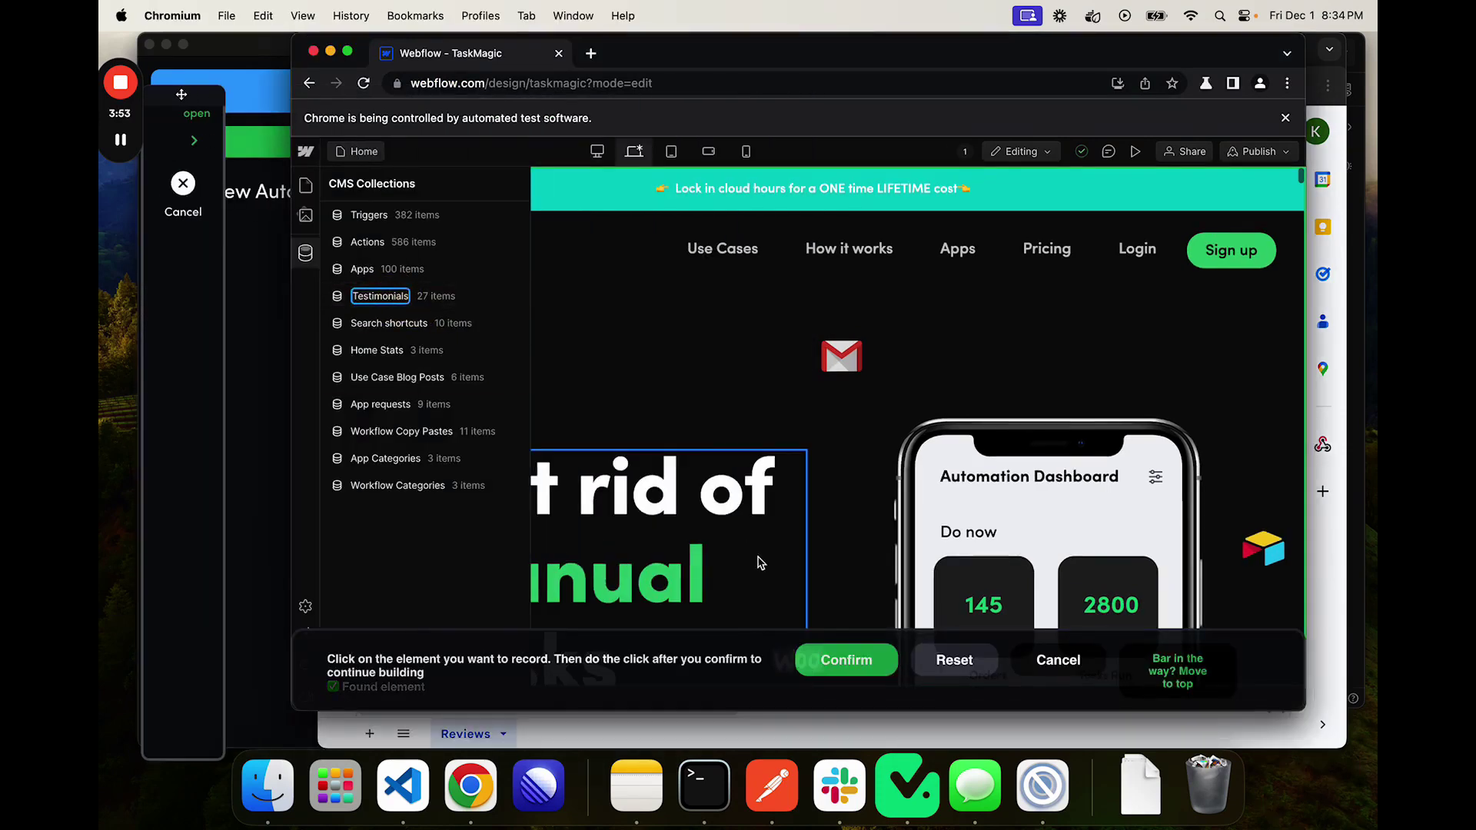
{"action": "left_click", "coordinate": [838, 675]}
{"action": "left_click", "coordinate": [306, 483]}
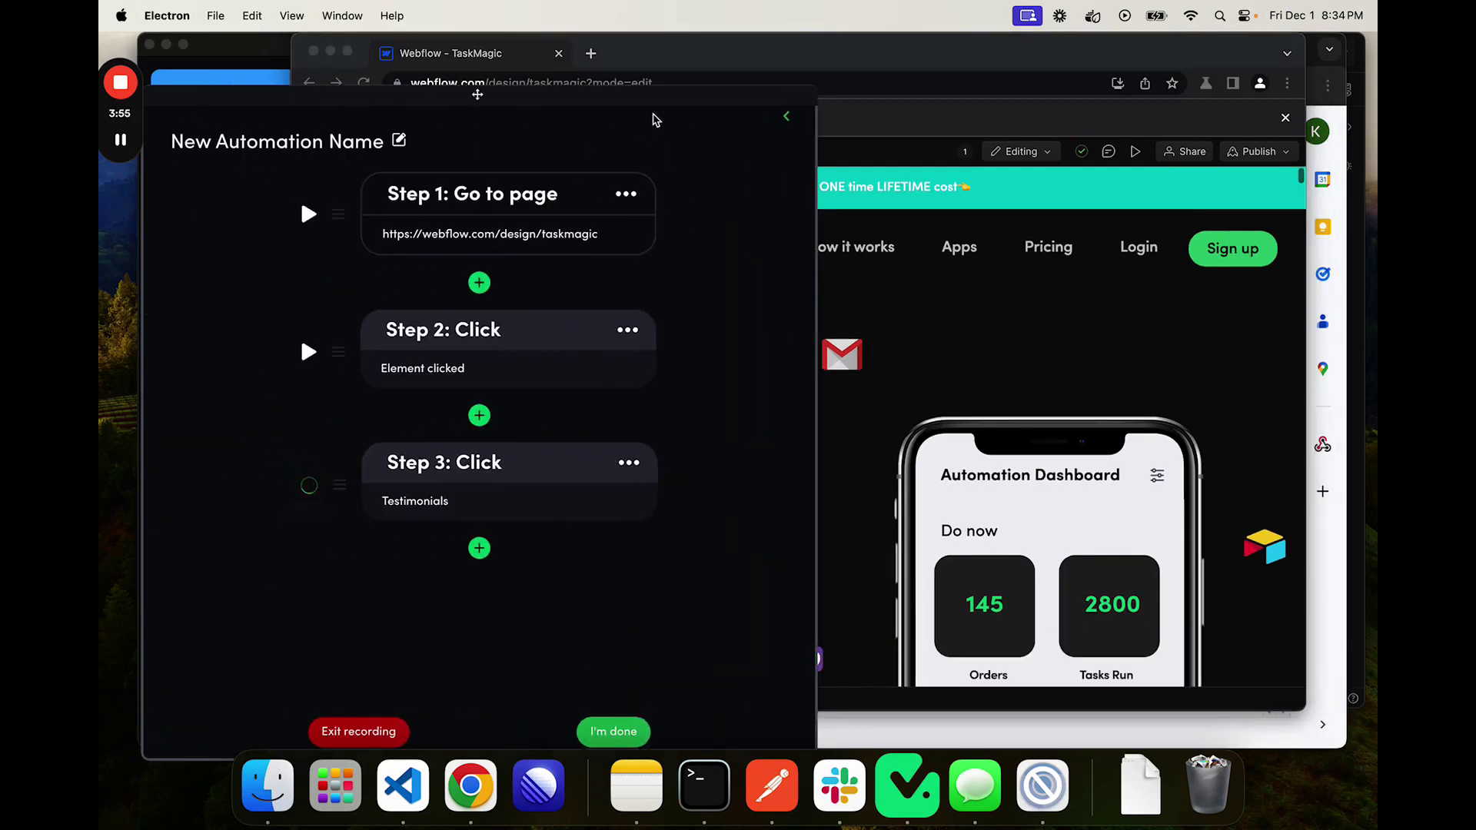
Record step 4 as a click on New Testimonial
{"action": "left_click", "coordinate": [479, 548]}
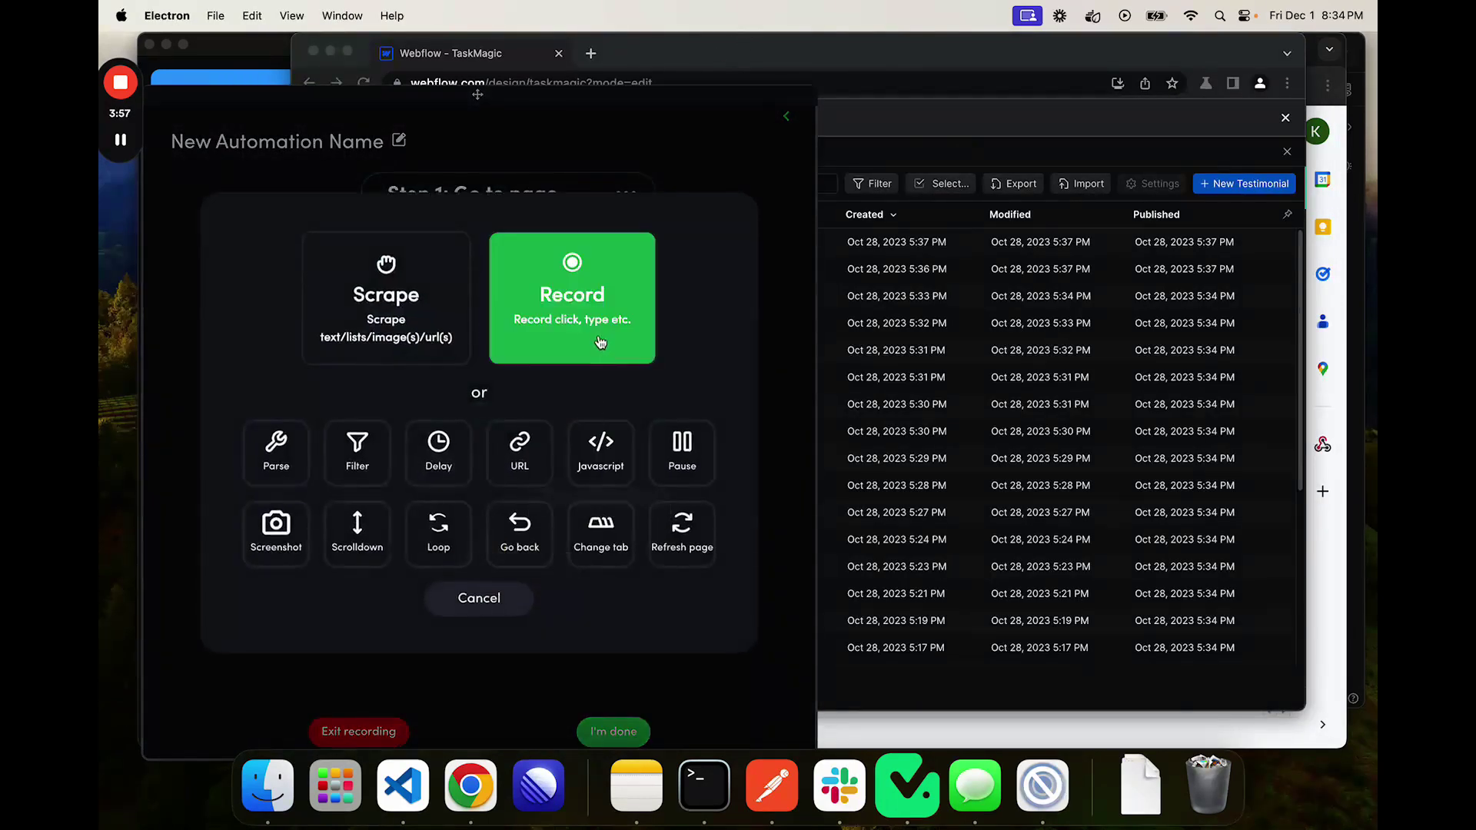
{"action": "left_click", "coordinate": [598, 342]}
{"action": "left_click", "coordinate": [345, 297]}
{"action": "left_click", "coordinate": [1237, 187]}
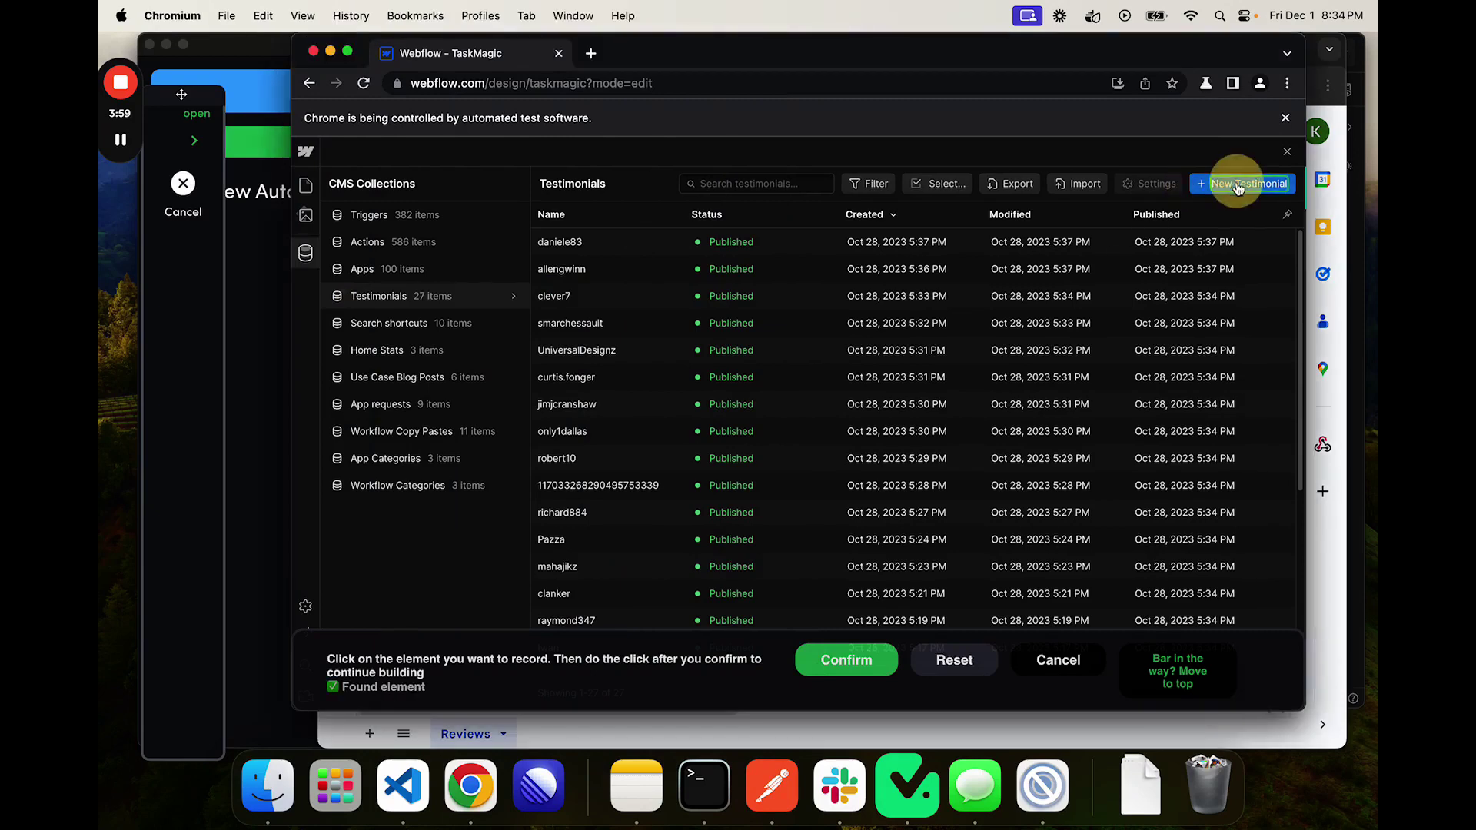
{"action": "left_click", "coordinate": [845, 659]}
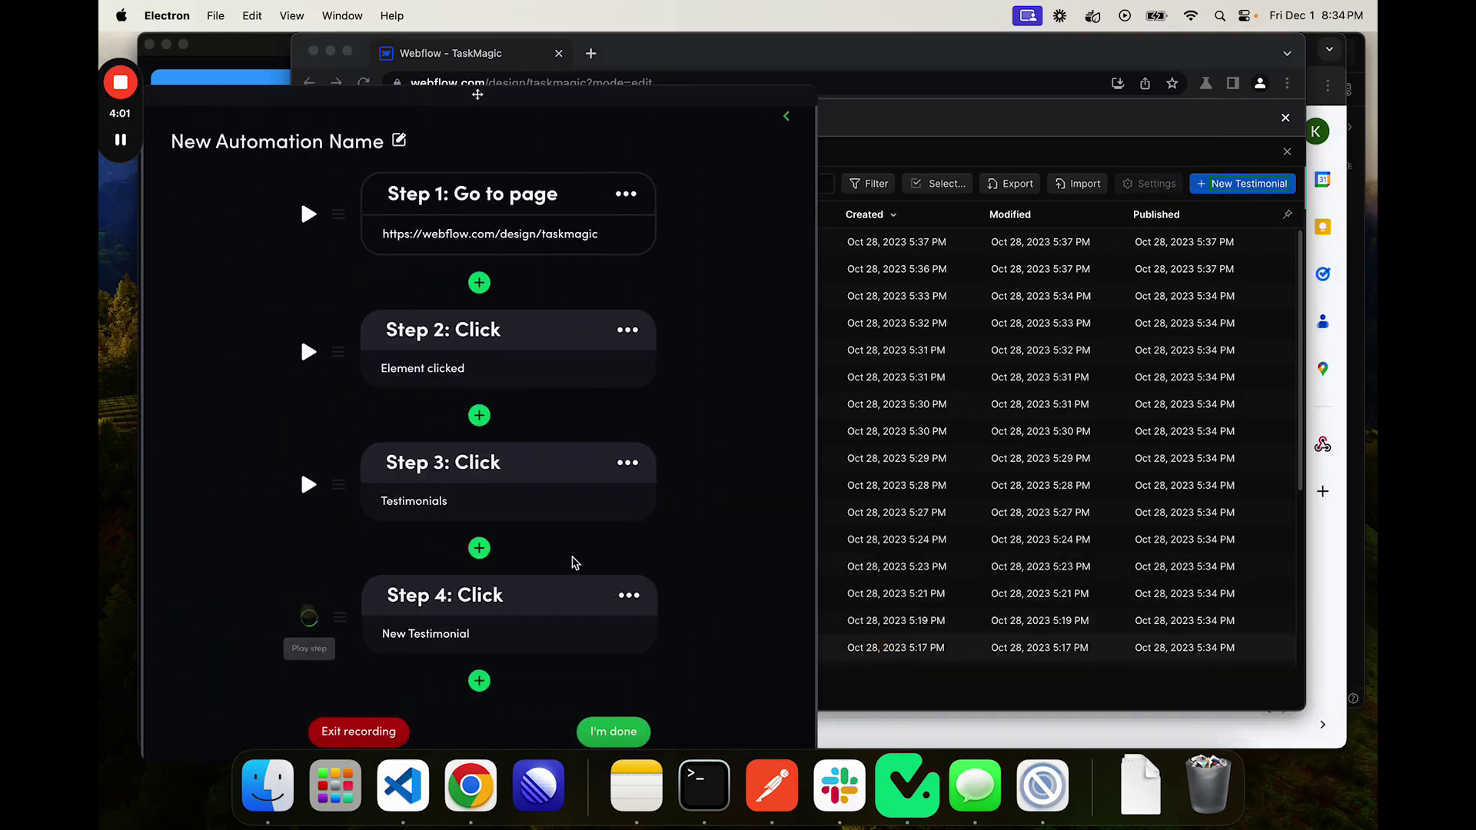
Record step 5, typing into the testimonial's Name field
{"action": "left_click", "coordinate": [481, 681]}
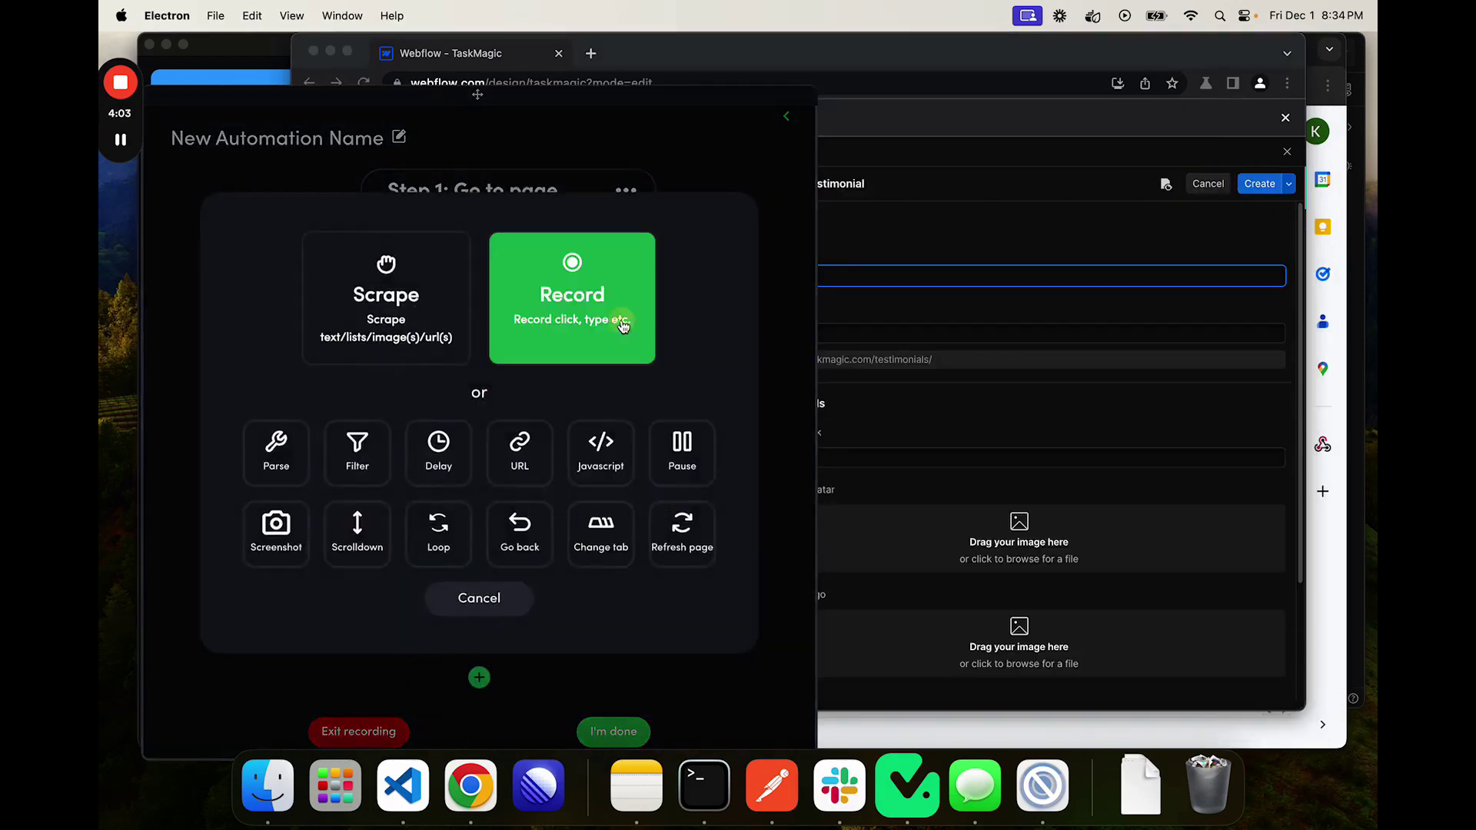
{"action": "left_click", "coordinate": [616, 320]}
{"action": "left_click", "coordinate": [455, 320]}
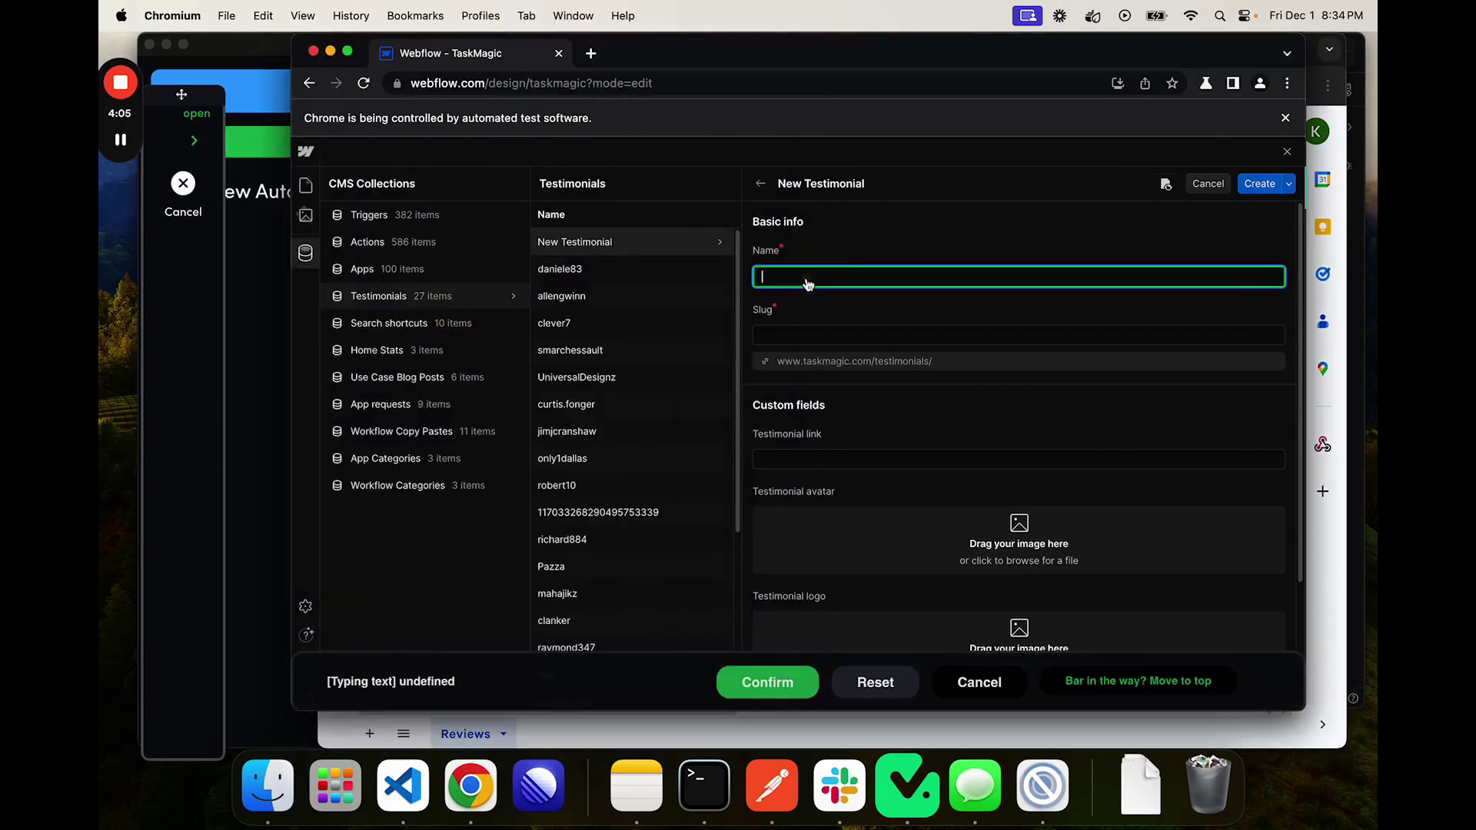
{"action": "type", "text": "ame"}
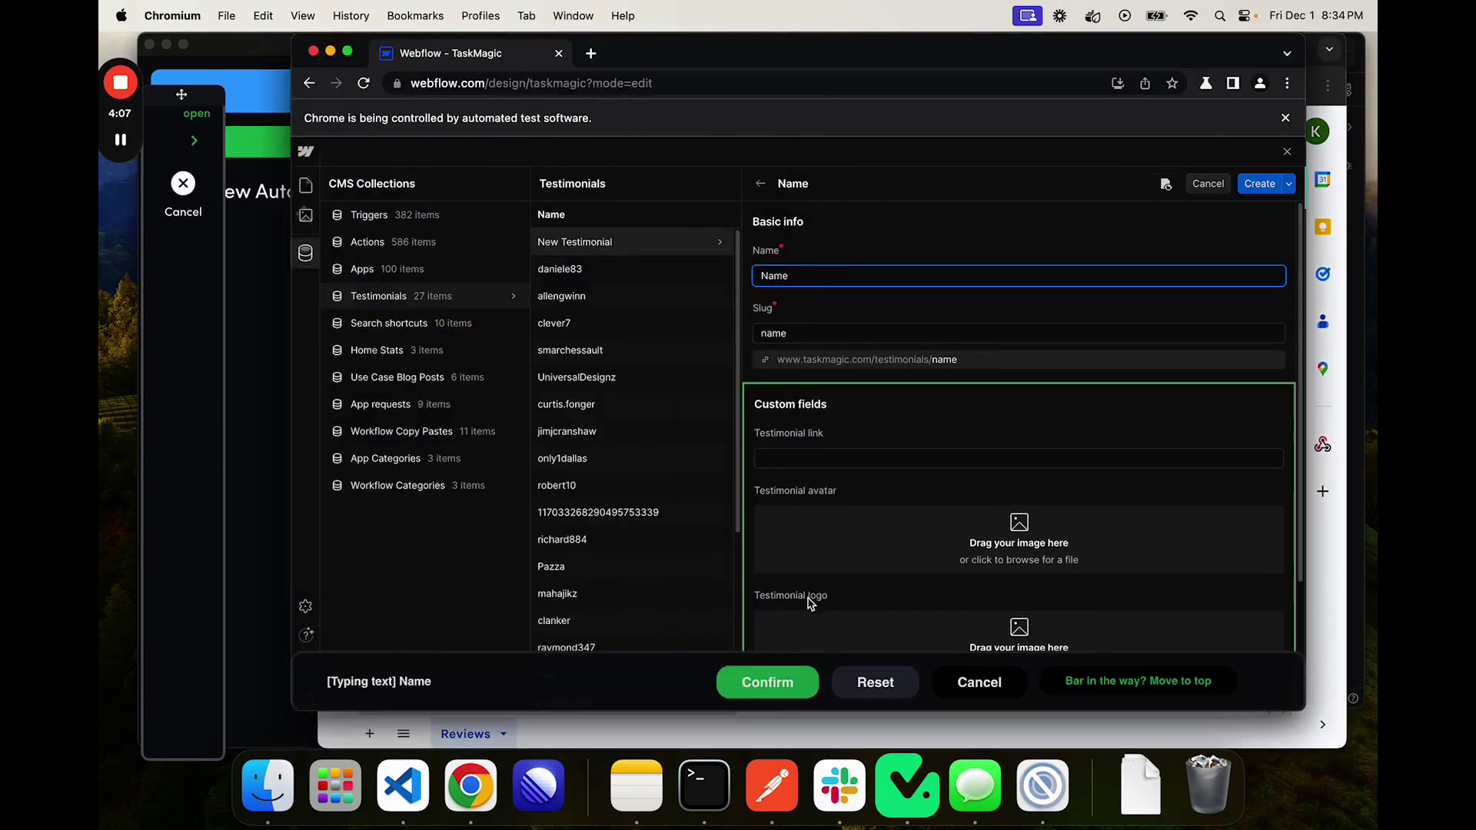
{"action": "left_click", "coordinate": [767, 681]}
{"action": "scroll", "coordinate": [481, 534], "scroll_direction": "down", "scroll_amount": 3}
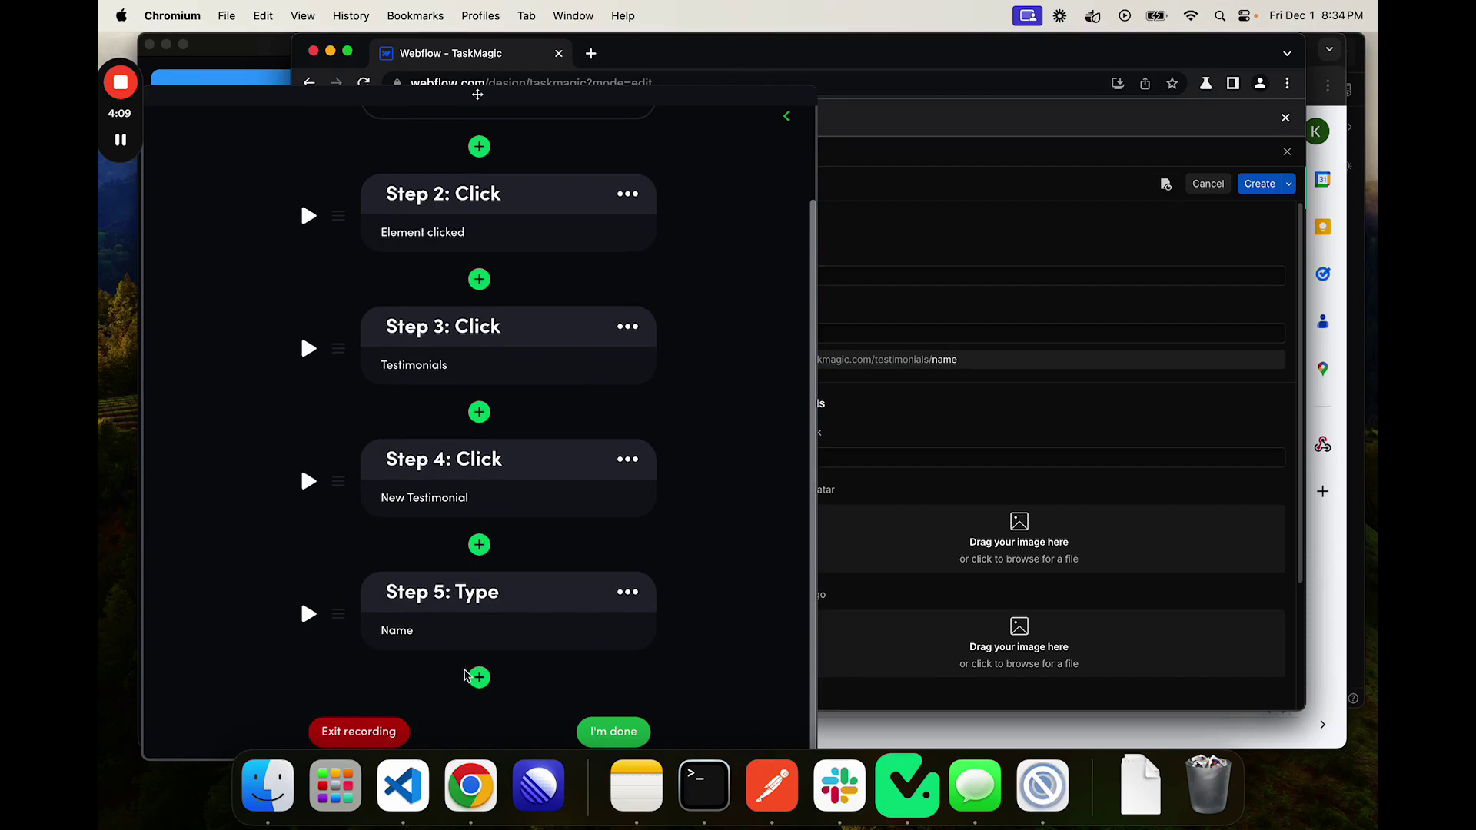
{"action": "left_click", "coordinate": [786, 120]}
{"action": "scroll", "coordinate": [823, 330], "scroll_direction": "down", "scroll_amount": 1}
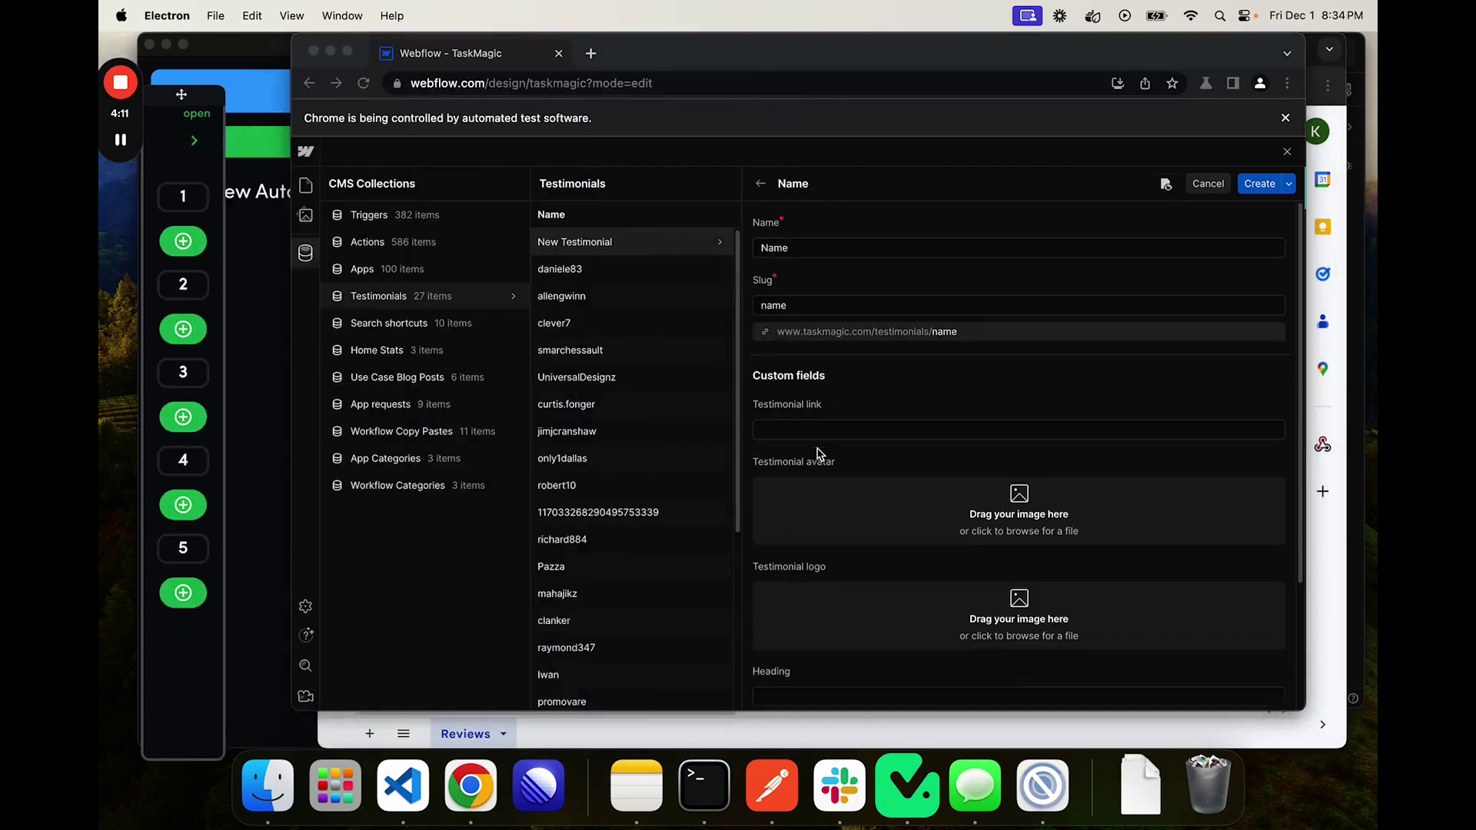
{"action": "scroll", "coordinate": [820, 455], "scroll_direction": "down", "scroll_amount": 2}
{"action": "scroll", "coordinate": [820, 450], "scroll_direction": "down", "scroll_amount": 2}
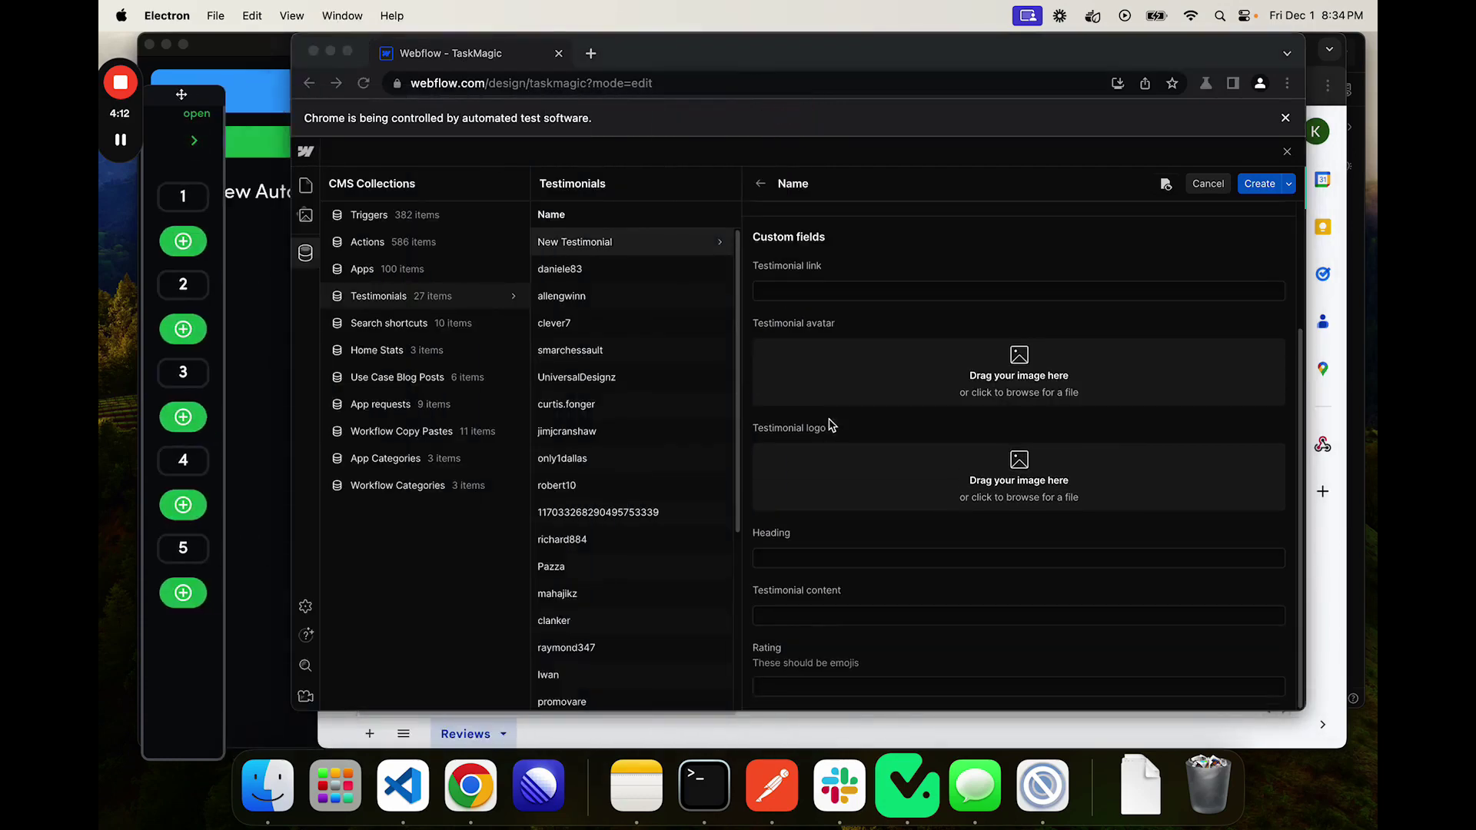
Record step 6, typing the Title into the Heading field
{"action": "left_click", "coordinate": [194, 140]}
{"action": "scroll", "coordinate": [492, 413], "scroll_direction": "down", "scroll_amount": 2}
{"action": "left_click", "coordinate": [479, 678]}
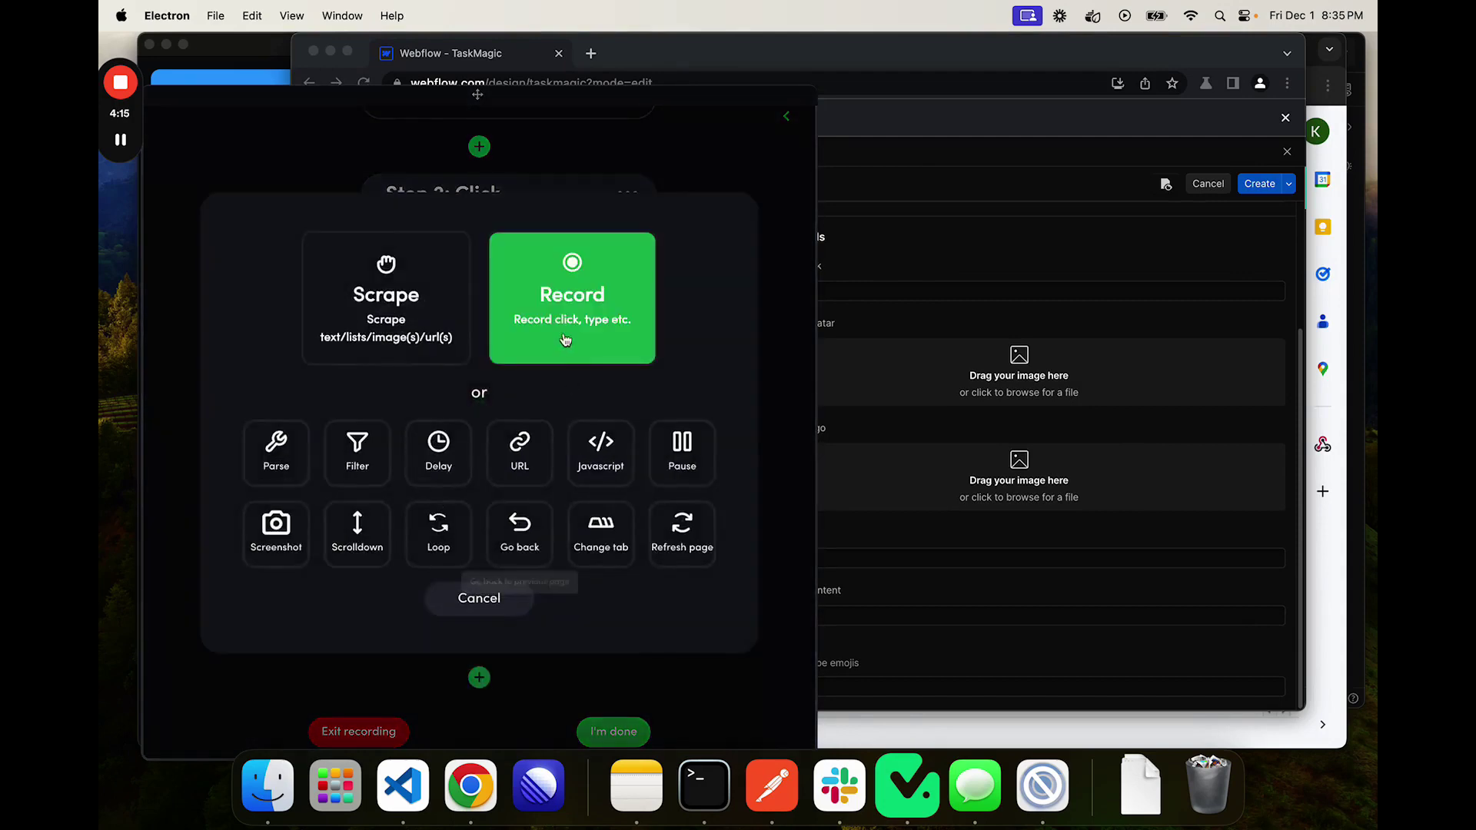
{"action": "left_click", "coordinate": [564, 333]}
{"action": "left_click", "coordinate": [841, 562]}
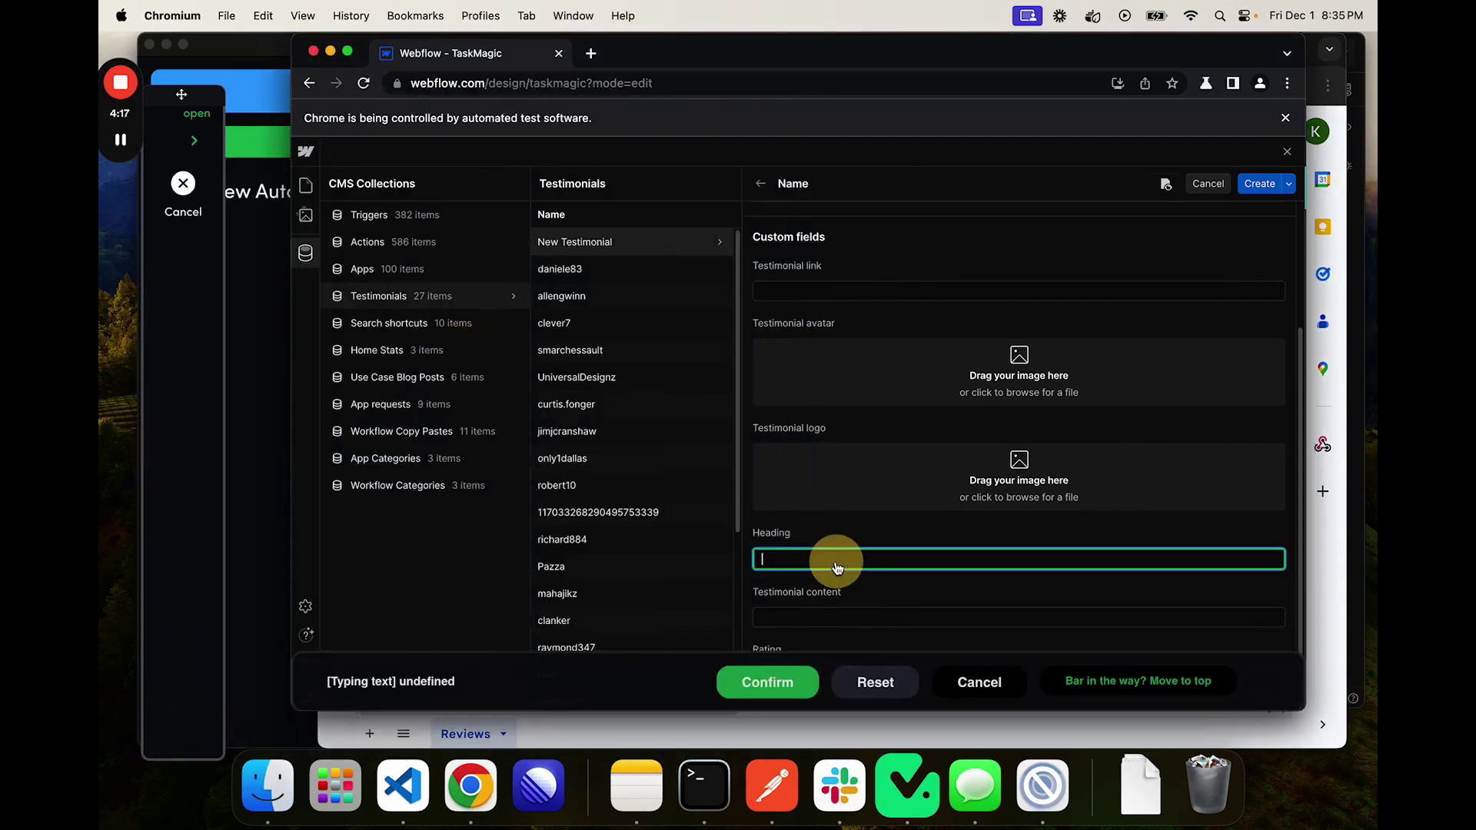
{"action": "type", "text": "Title"}
{"action": "left_click", "coordinate": [788, 693]}
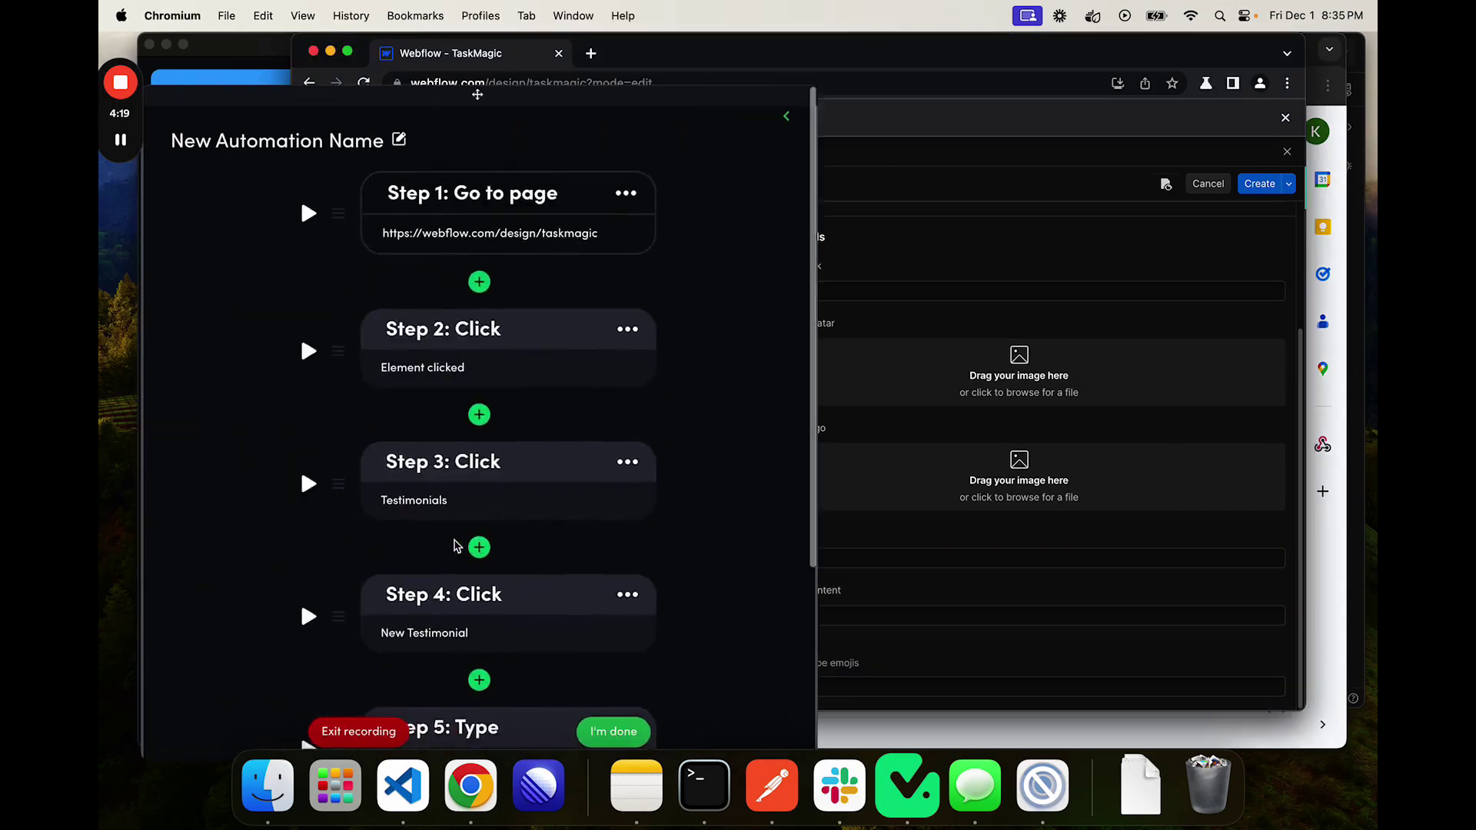
{"action": "scroll", "coordinate": [468, 578], "scroll_direction": "down", "scroll_amount": 2}
Record step 7, typing the Description into the Testimonial content field
{"action": "left_click", "coordinate": [478, 658]}
{"action": "left_click", "coordinate": [569, 335]}
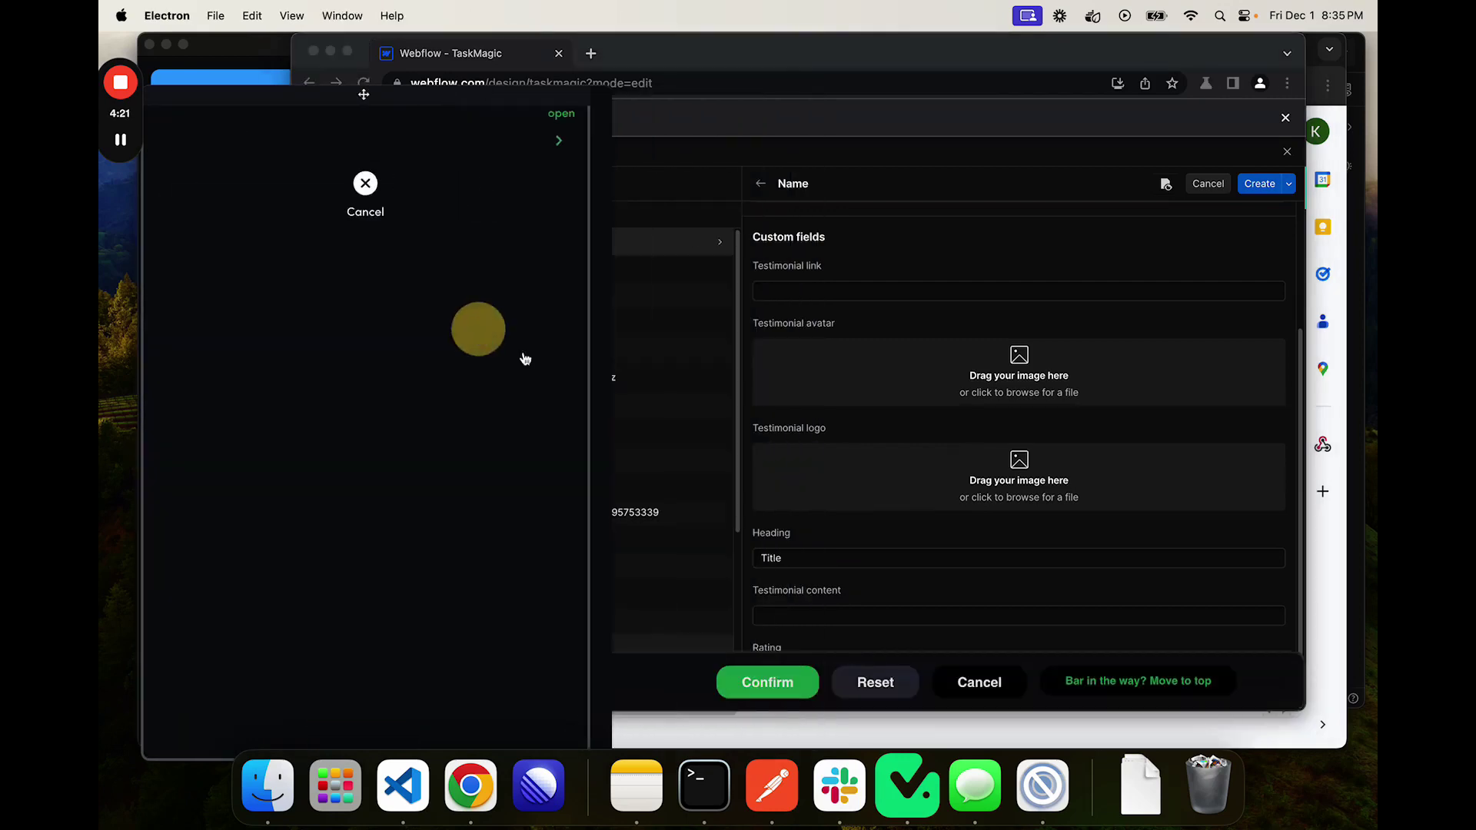
{"action": "left_click", "coordinate": [785, 616]}
{"action": "type", "text": "Descripti"}
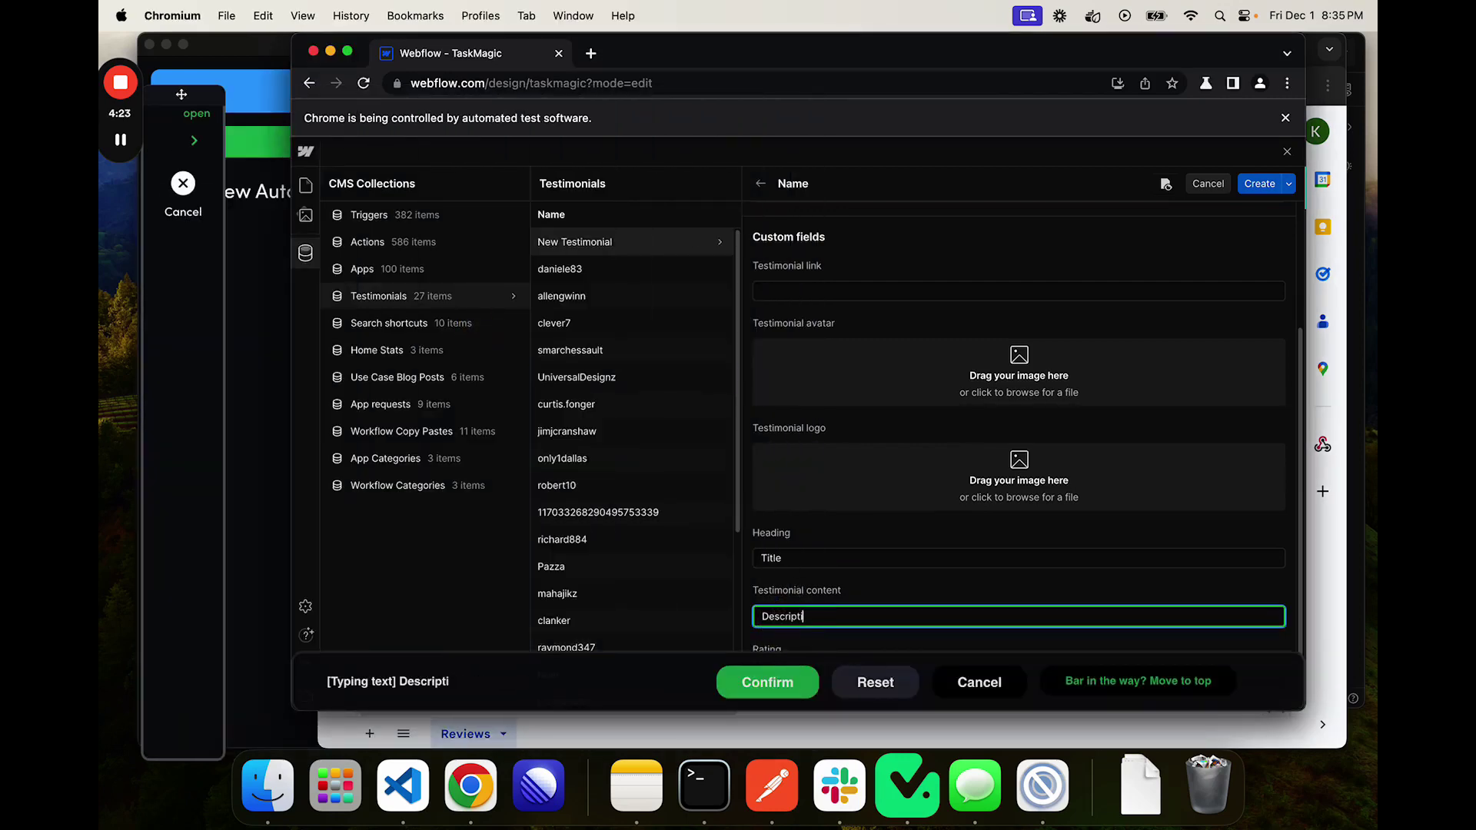
{"action": "type", "text": "on"}
{"action": "left_click", "coordinate": [767, 682]}
{"action": "scroll", "coordinate": [532, 620], "scroll_direction": "down", "scroll_amount": 2}
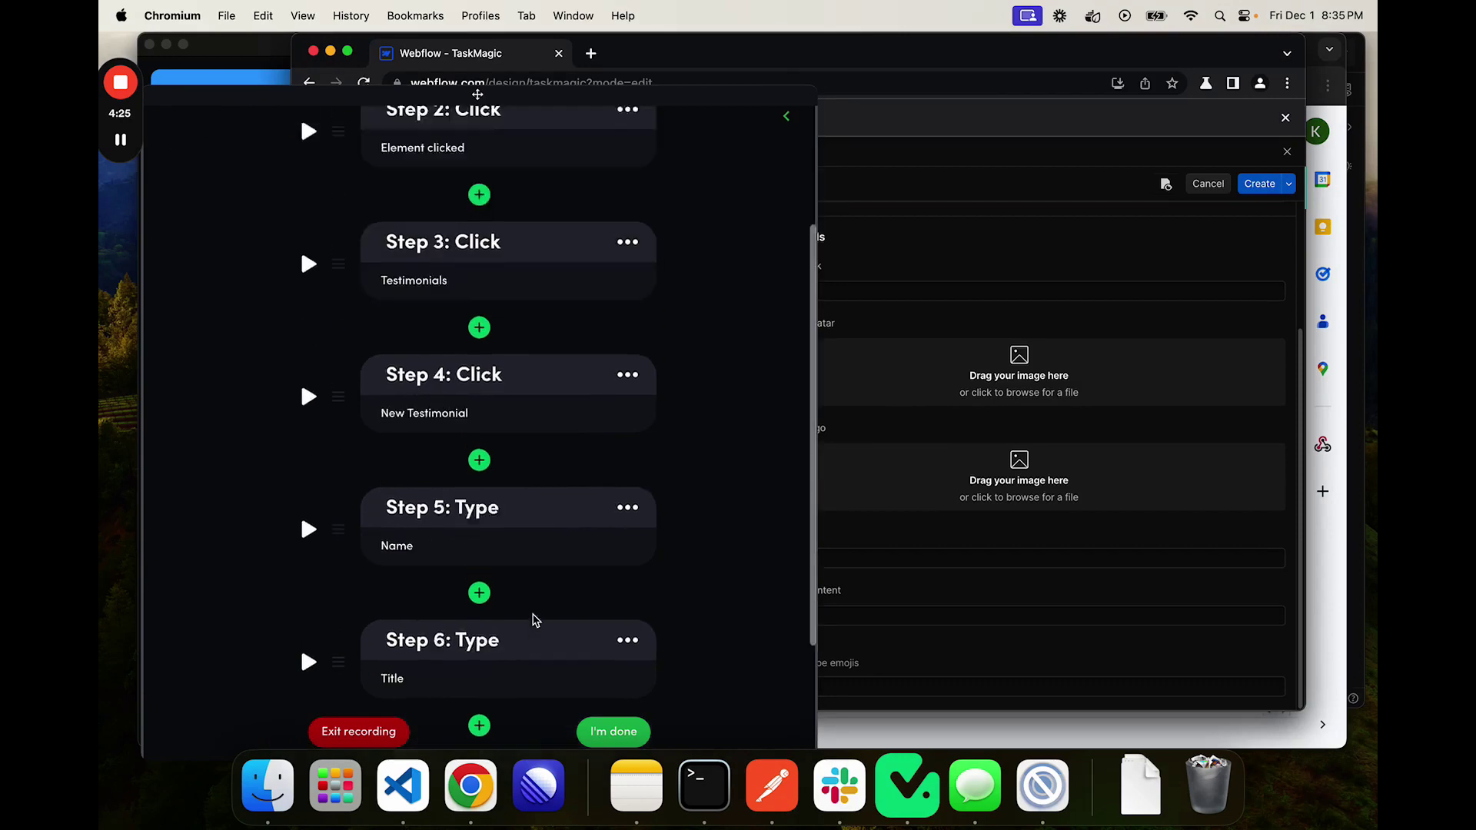
{"action": "scroll", "coordinate": [537, 577], "scroll_direction": "down", "scroll_amount": 3}
{"action": "scroll", "coordinate": [544, 538], "scroll_direction": "up", "scroll_amount": 5}
{"action": "scroll", "coordinate": [478, 644], "scroll_direction": "down", "scroll_amount": 5}
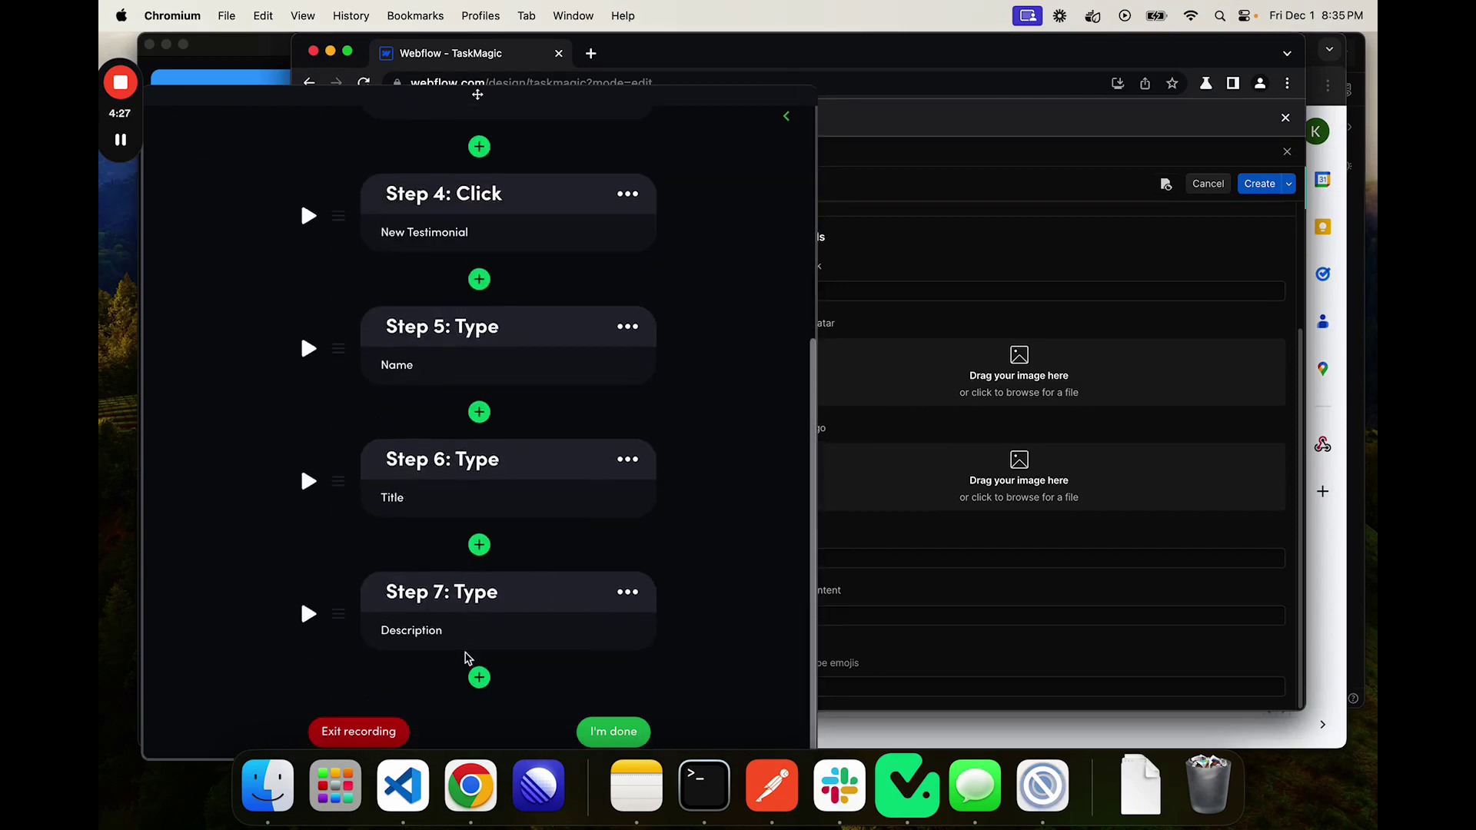
Record step 8, a click on the Create button
{"action": "left_click", "coordinate": [479, 678]}
{"action": "left_click", "coordinate": [586, 307]}
{"action": "left_click", "coordinate": [329, 309]}
{"action": "left_click", "coordinate": [1259, 183]}
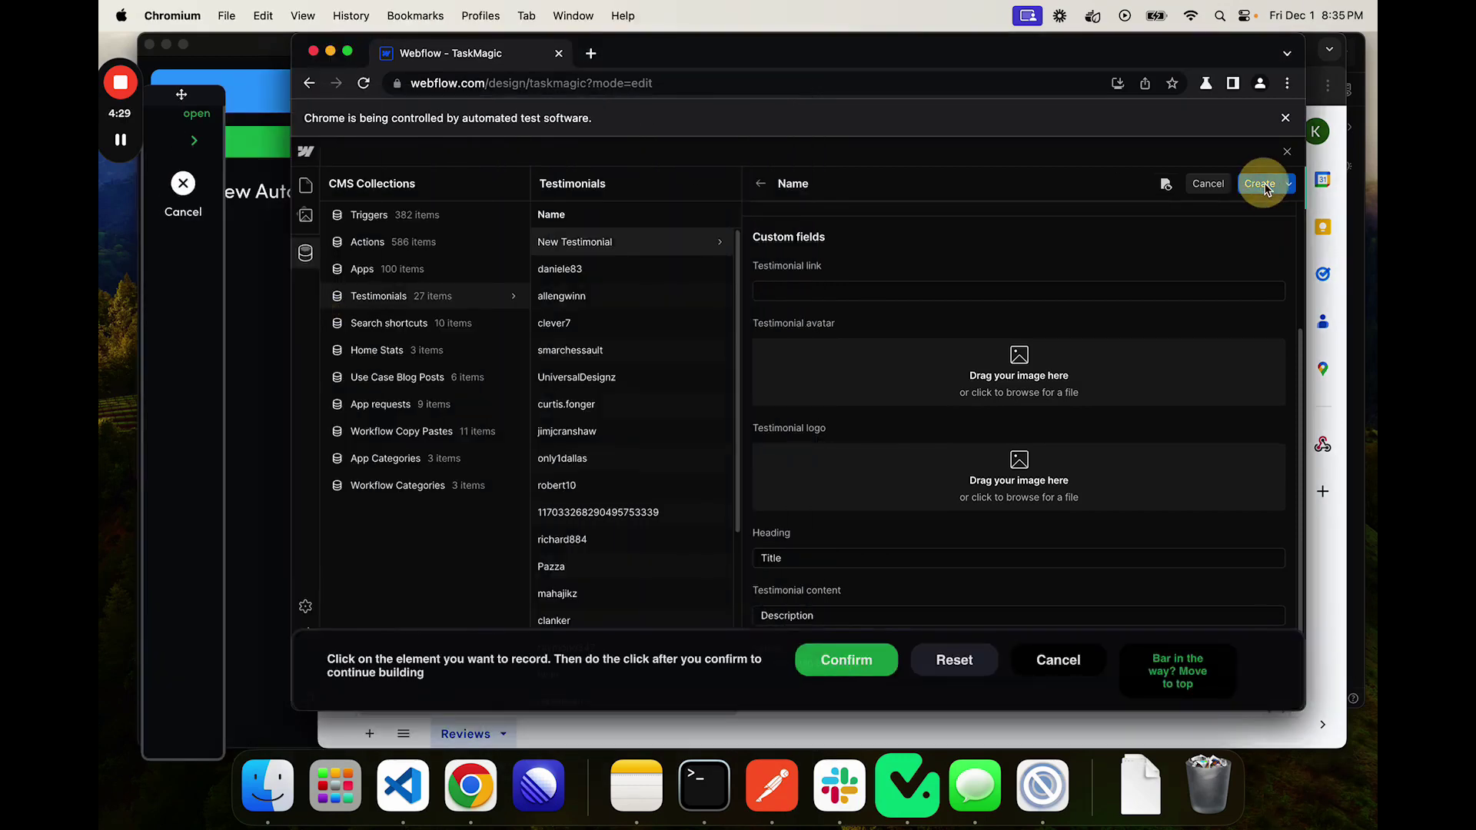
{"action": "left_click", "coordinate": [847, 660]}
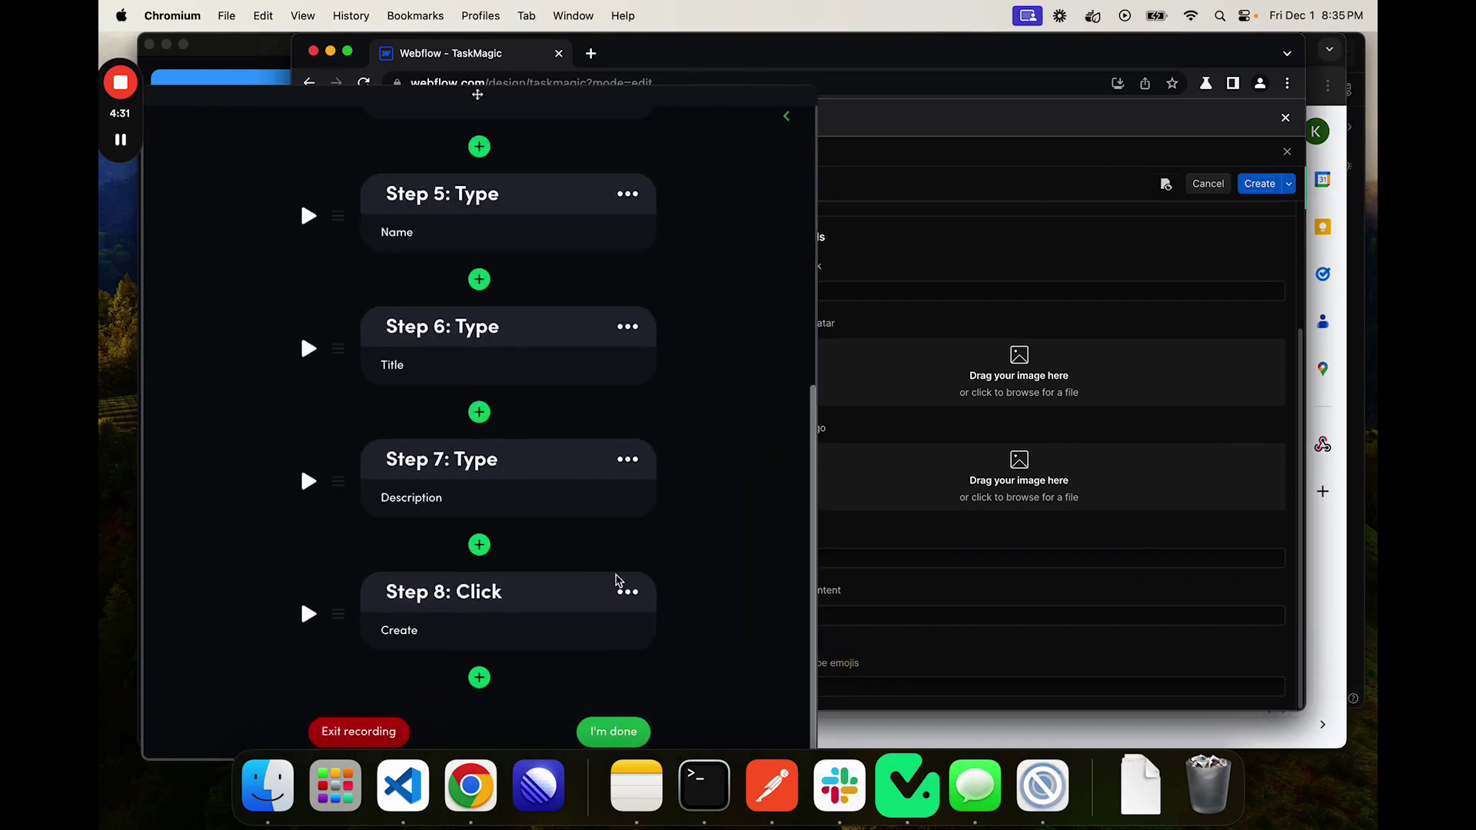
Exit the recorder, then copy the reviews spreadsheet's URL from Chrome
{"action": "left_click", "coordinate": [614, 734]}
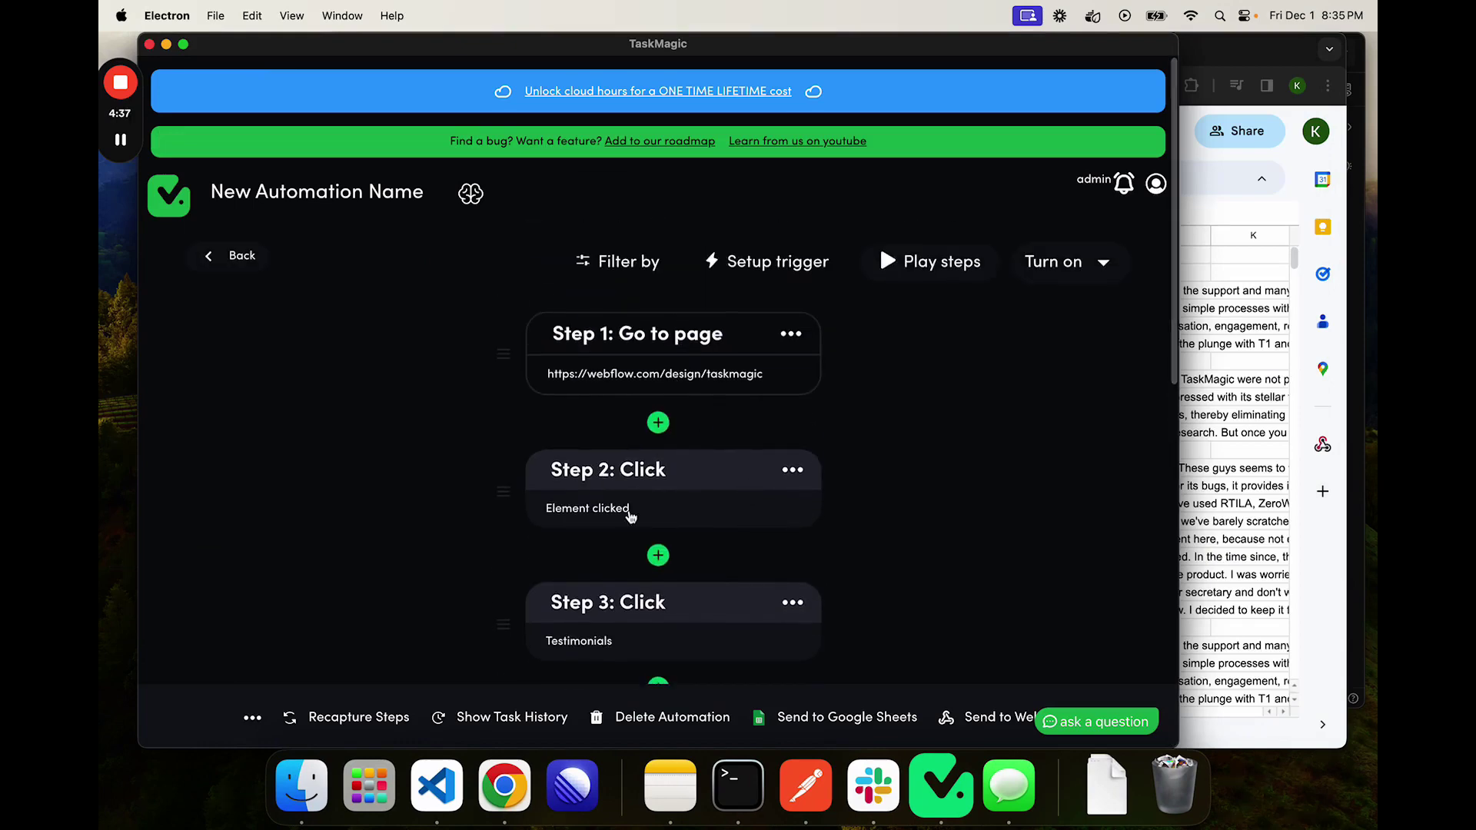
{"action": "scroll", "coordinate": [606, 514], "scroll_direction": "down", "scroll_amount": 1}
{"action": "scroll", "coordinate": [611, 481], "scroll_direction": "down", "scroll_amount": 2}
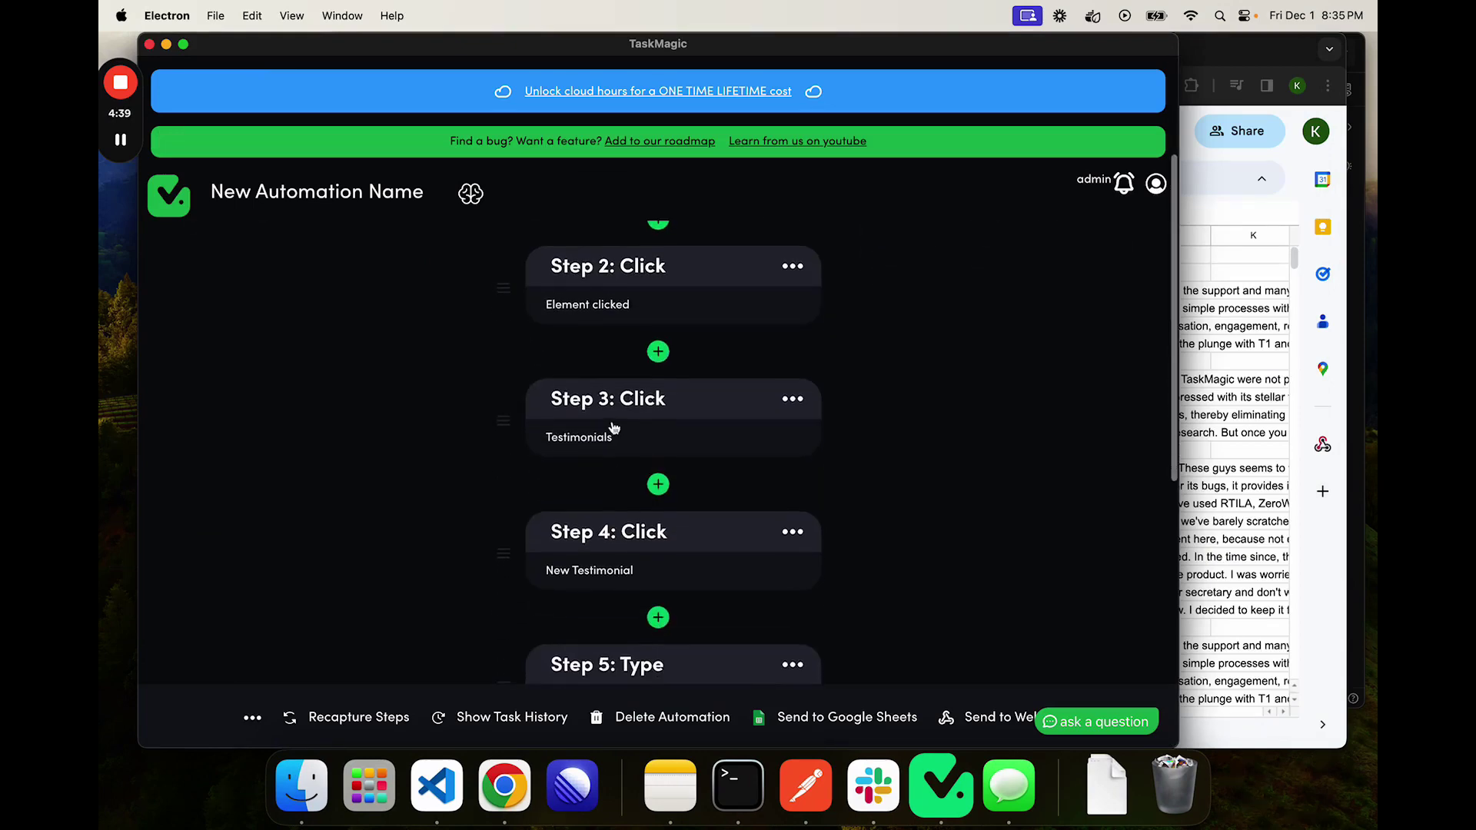
{"action": "scroll", "coordinate": [613, 425], "scroll_direction": "down", "scroll_amount": 2}
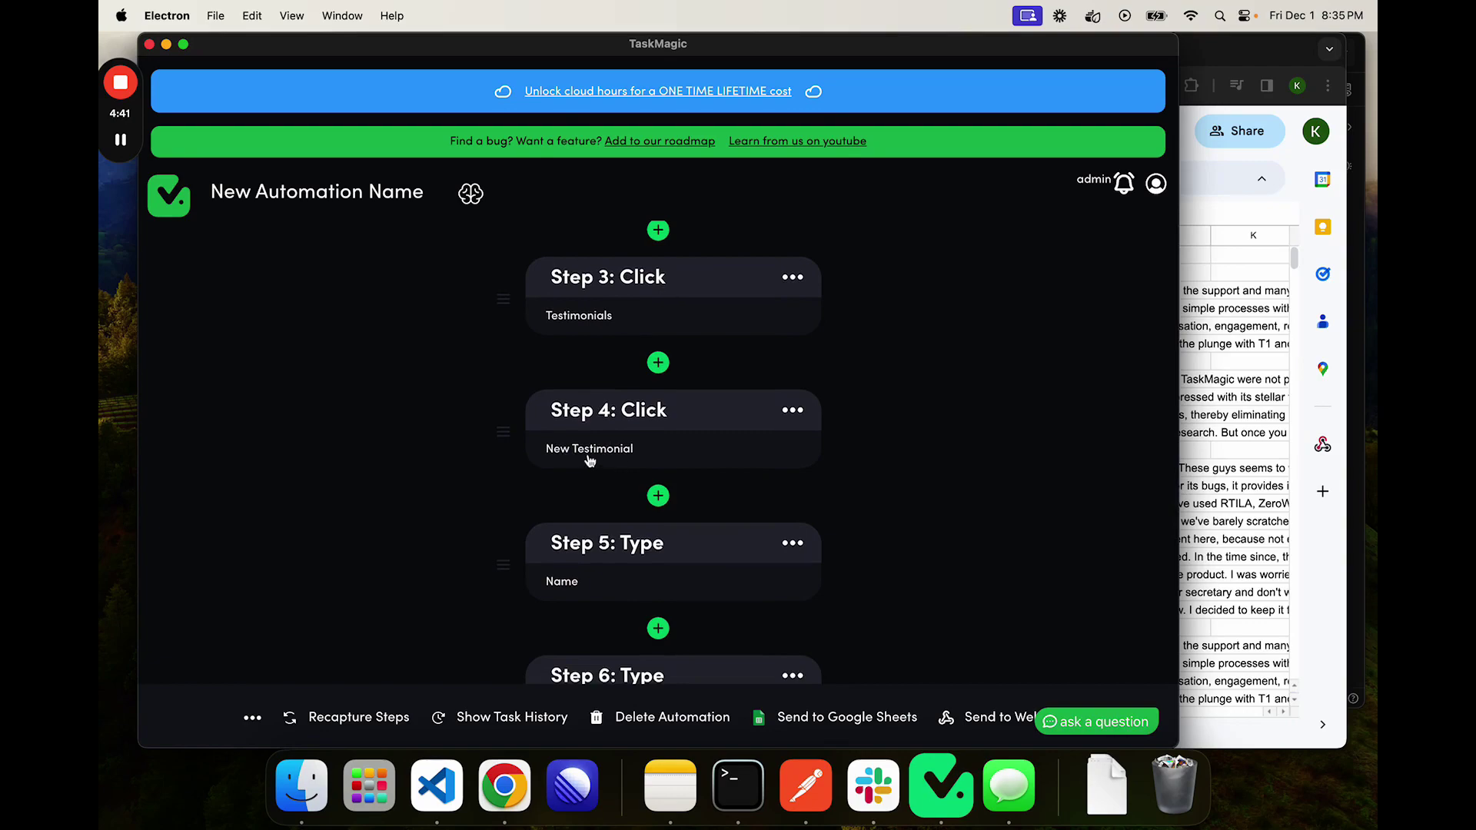
{"action": "scroll", "coordinate": [588, 459], "scroll_direction": "down", "scroll_amount": 3}
{"action": "scroll", "coordinate": [605, 404], "scroll_direction": "down", "scroll_amount": 4}
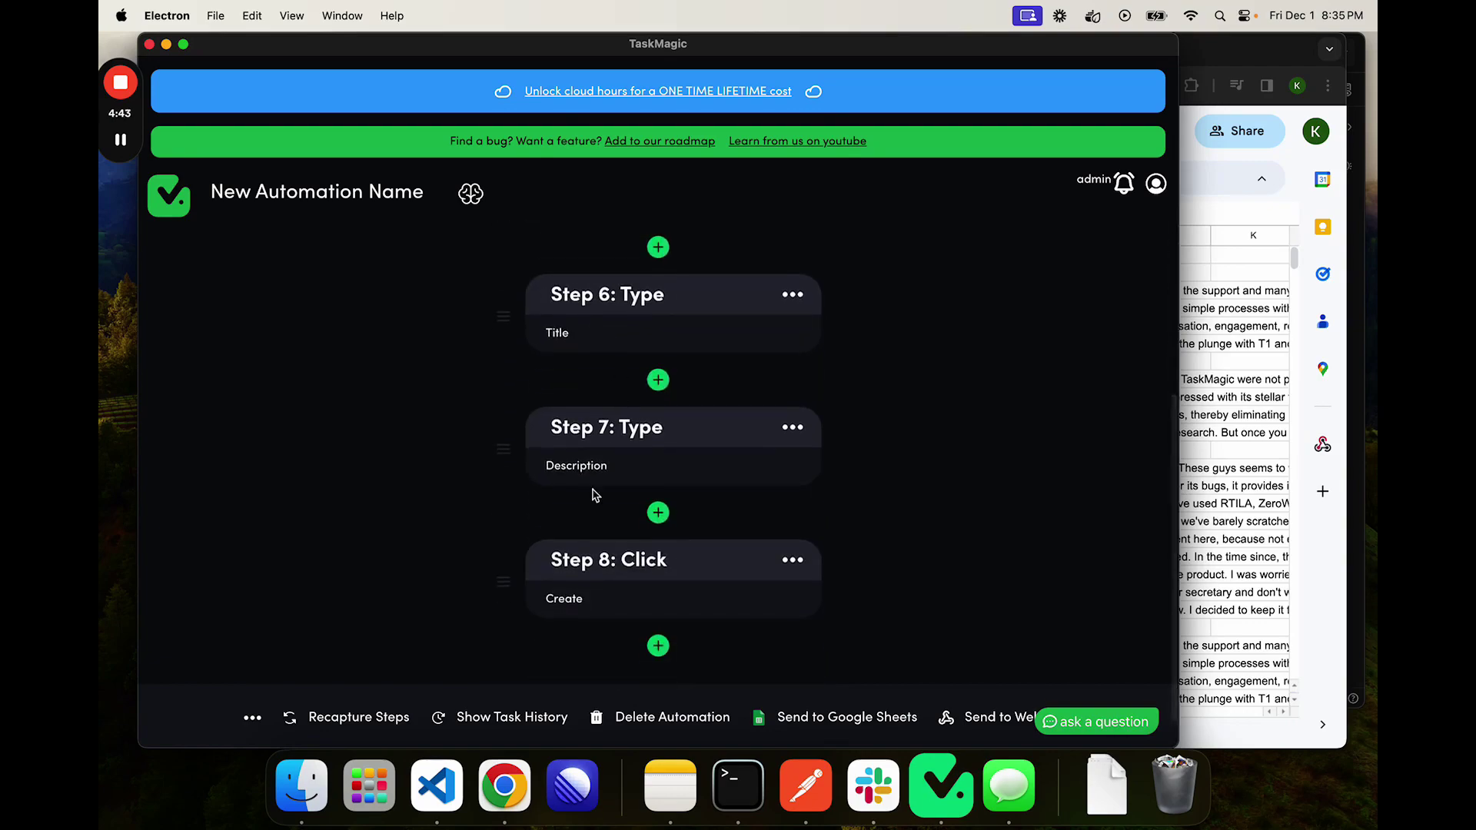
{"action": "scroll", "coordinate": [934, 367], "scroll_direction": "up", "scroll_amount": 10}
{"action": "left_click", "coordinate": [1233, 307]}
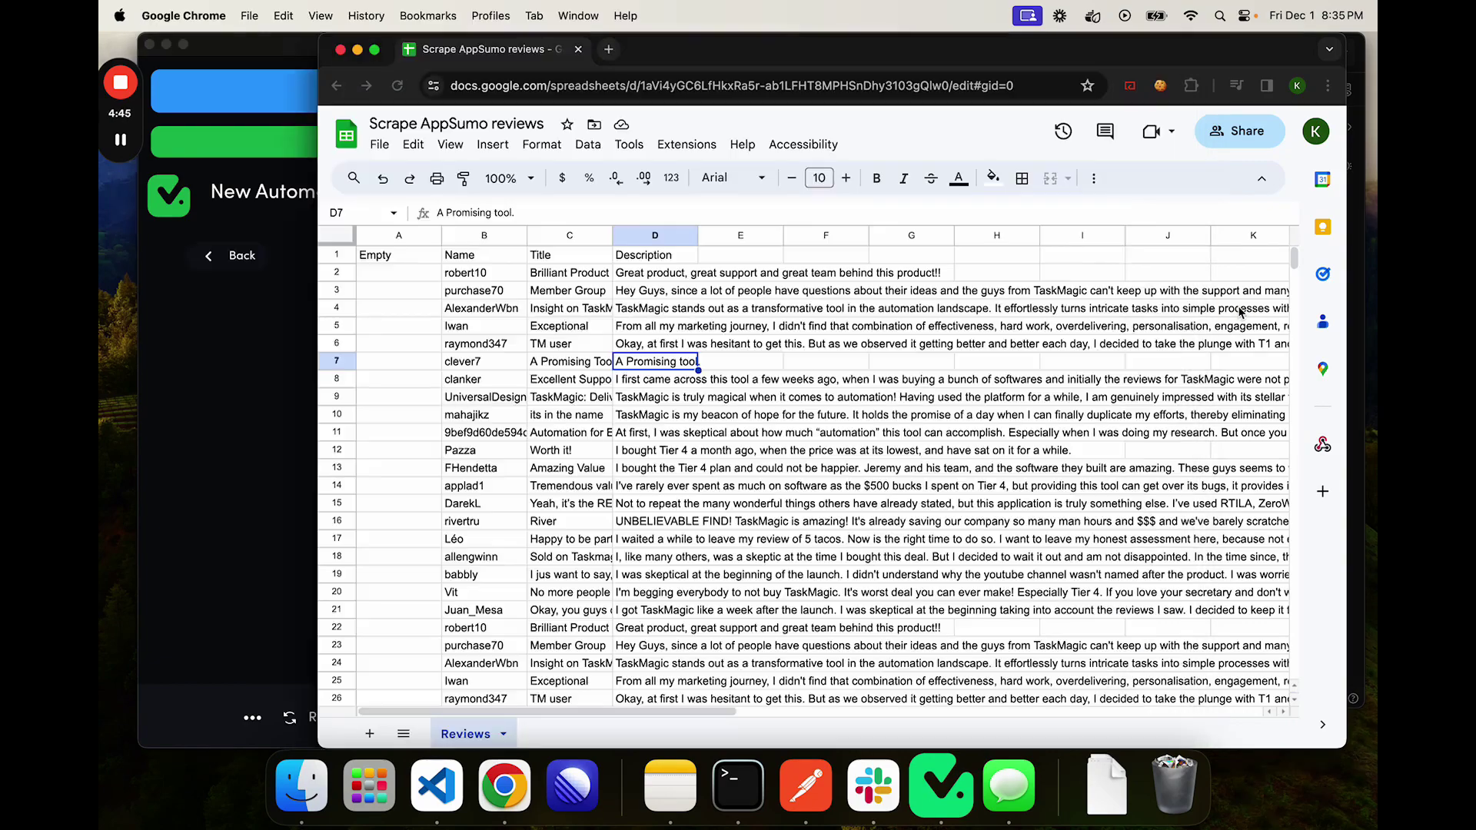
{"action": "left_click", "coordinate": [807, 85]}
Set up a Loop trigger and paste the Google Sheets URL
{"action": "left_click", "coordinate": [235, 390]}
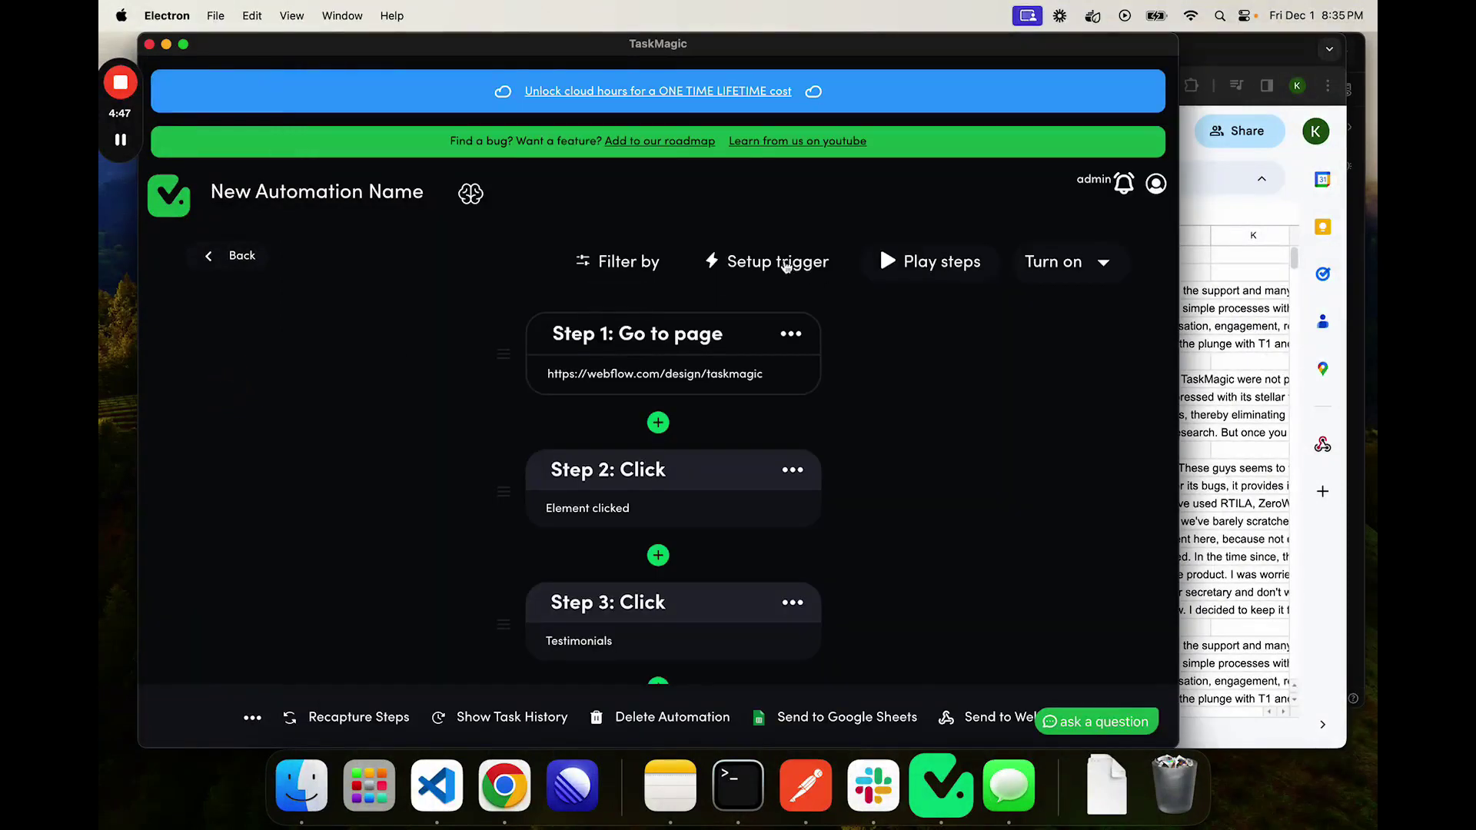
{"action": "left_click", "coordinate": [788, 262]}
{"action": "left_click", "coordinate": [643, 404]}
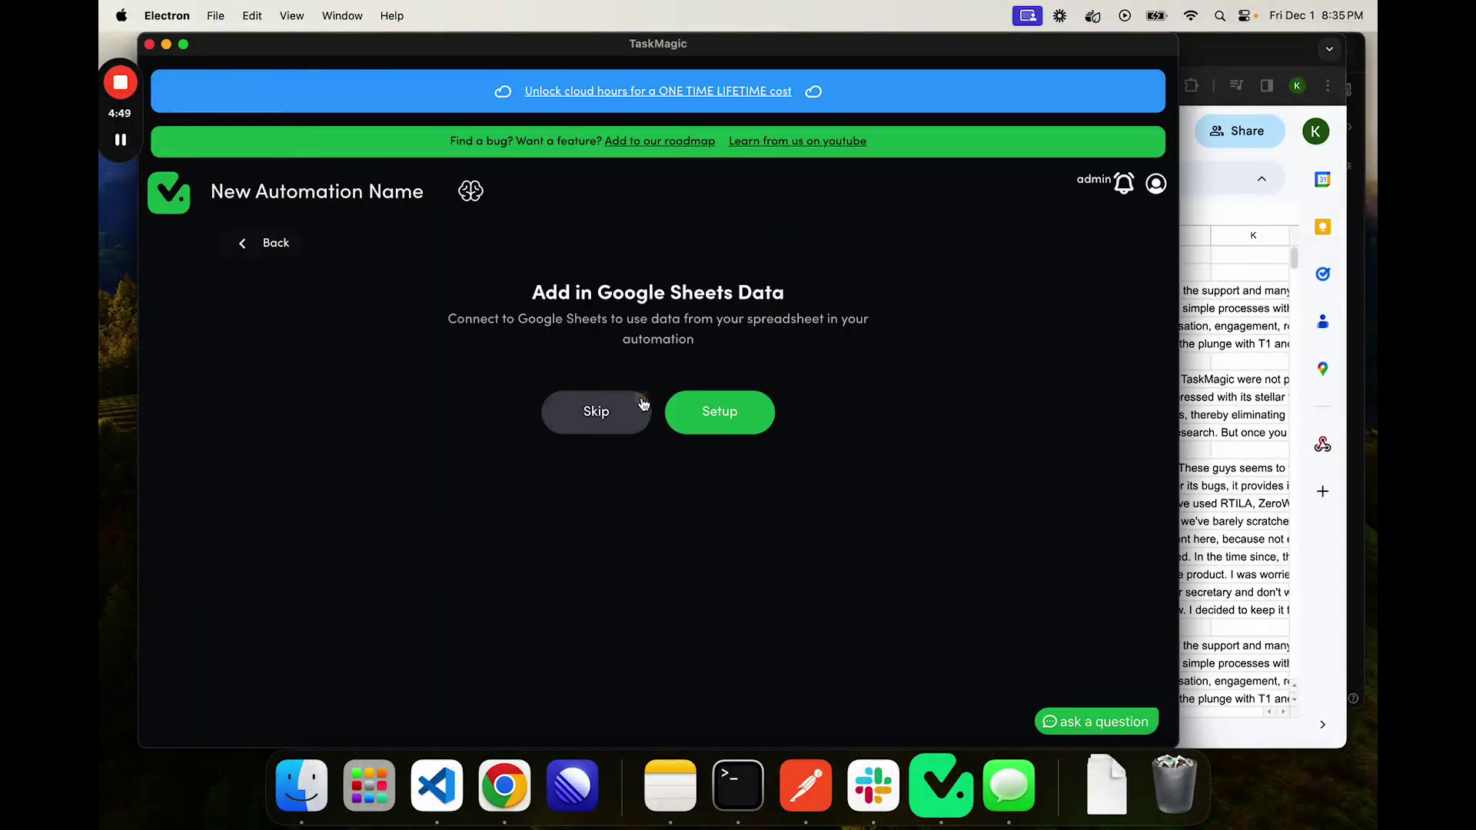
{"action": "left_click", "coordinate": [706, 413]}
{"action": "left_click", "coordinate": [585, 531]}
{"action": "key", "text": "super+v"}
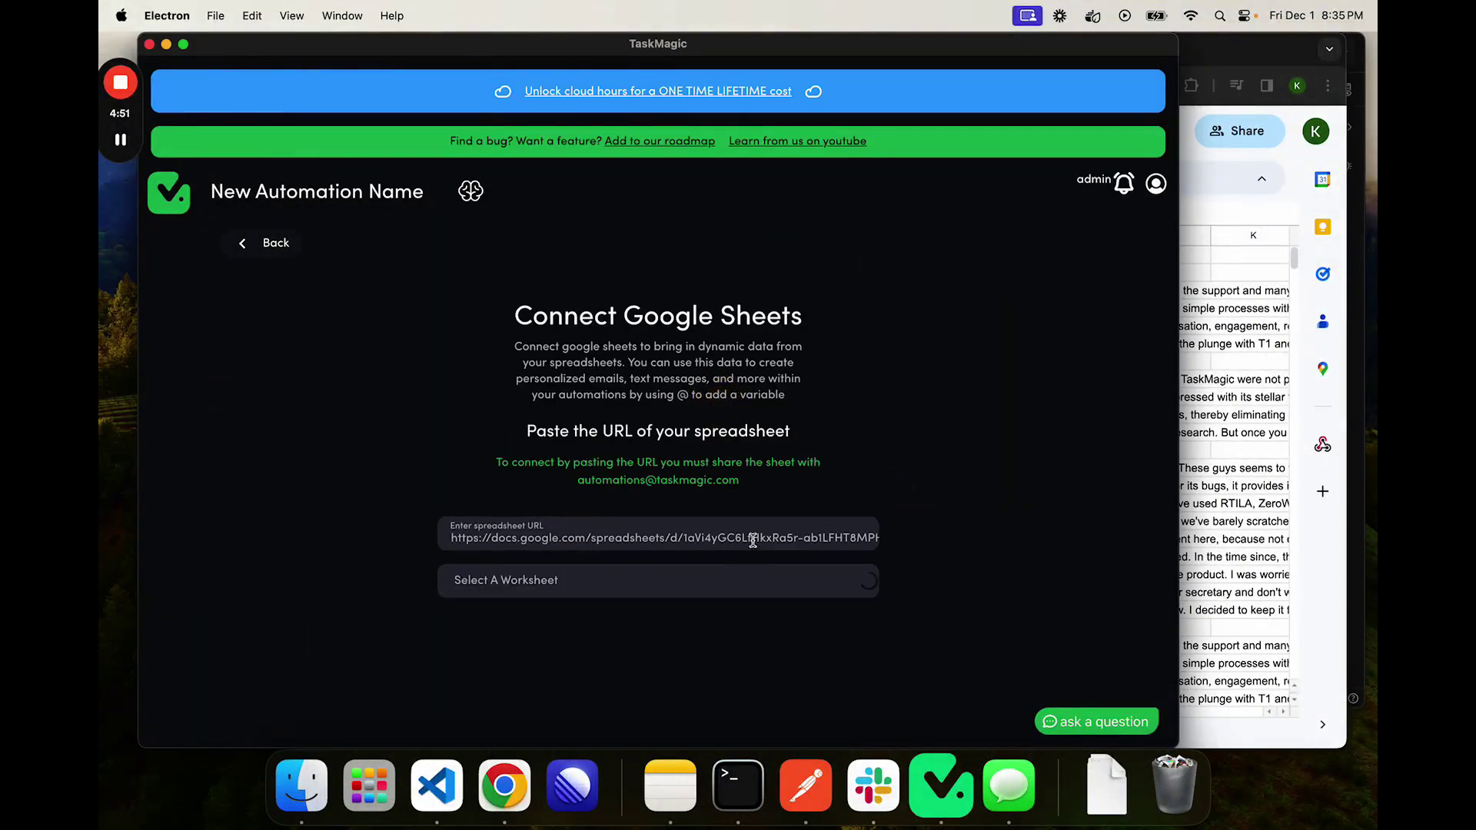
Choose the Reviews worksheet, checking the names in B2 to B9
{"action": "left_click", "coordinate": [708, 588]}
{"action": "left_click", "coordinate": [656, 616]}
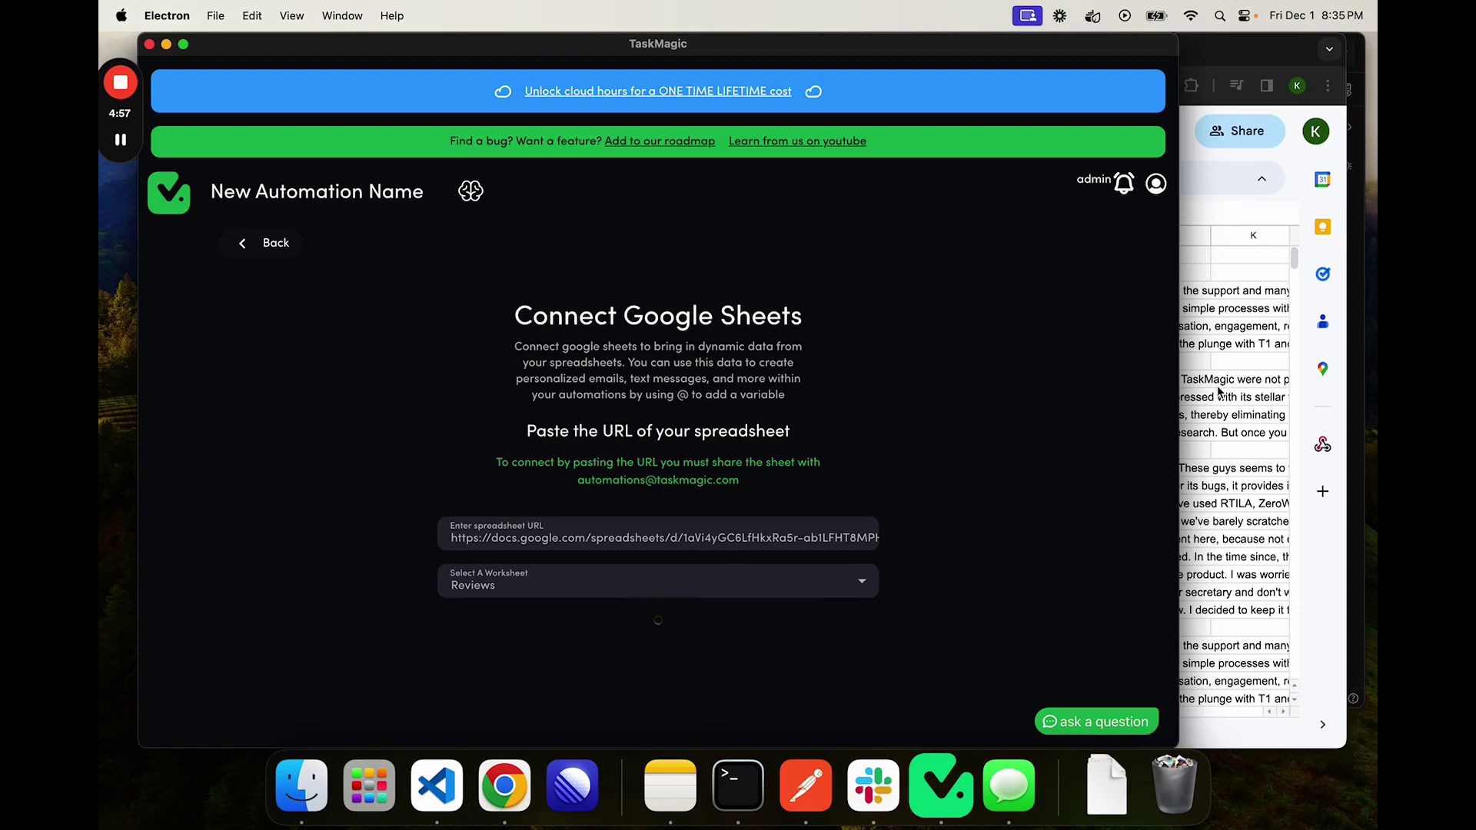
{"action": "key", "text": "super+Tab"}
{"action": "left_click_drag", "start_coordinate": [467, 272], "coordinate": [485, 397]}
{"action": "left_click", "coordinate": [247, 462]}
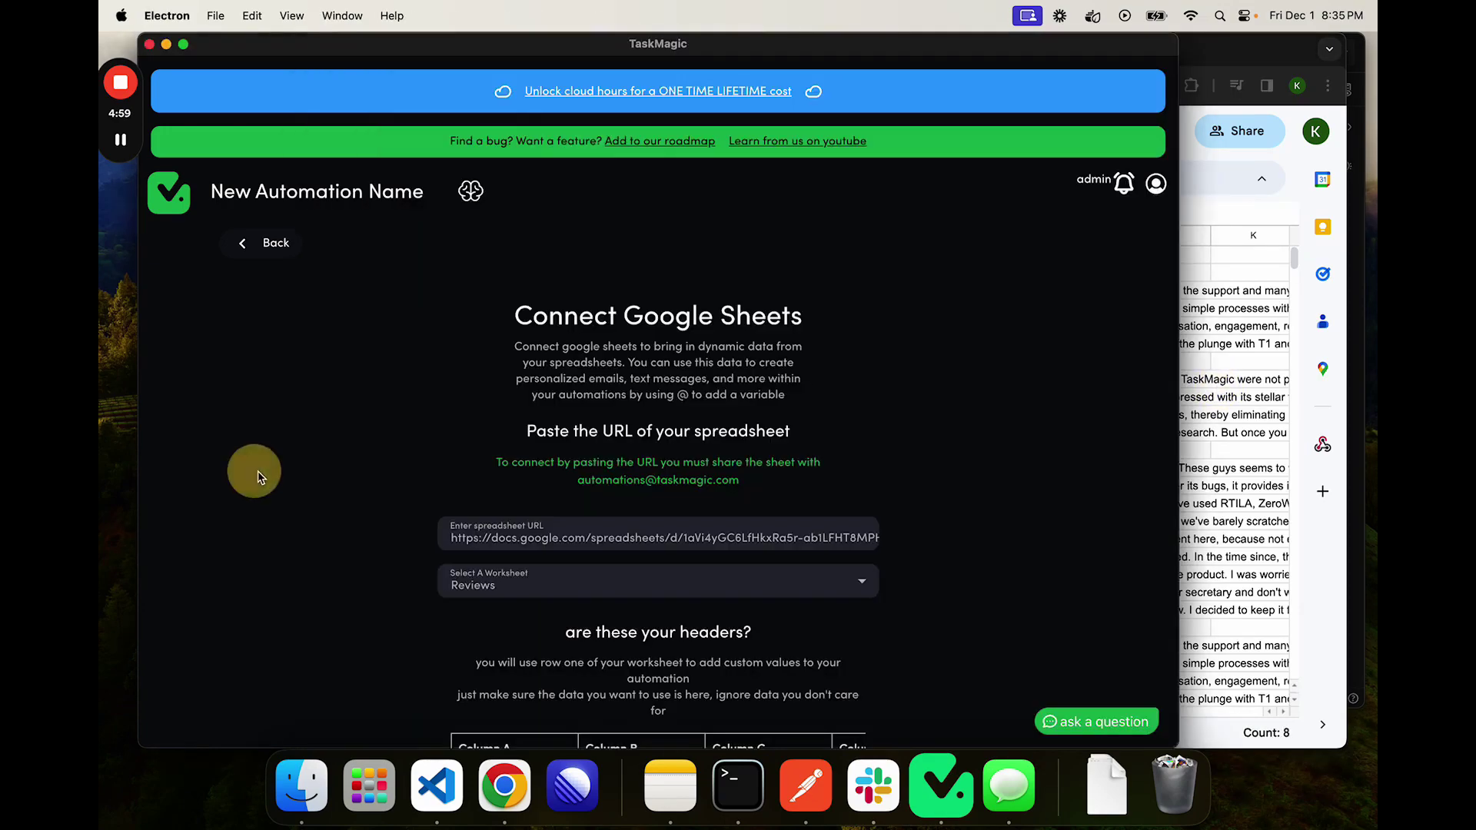
{"action": "scroll", "coordinate": [666, 624], "scroll_direction": "down", "scroll_amount": 5}
Accept the detected column headers after checking row 2 in the spreadsheet
{"action": "left_click", "coordinate": [821, 628]}
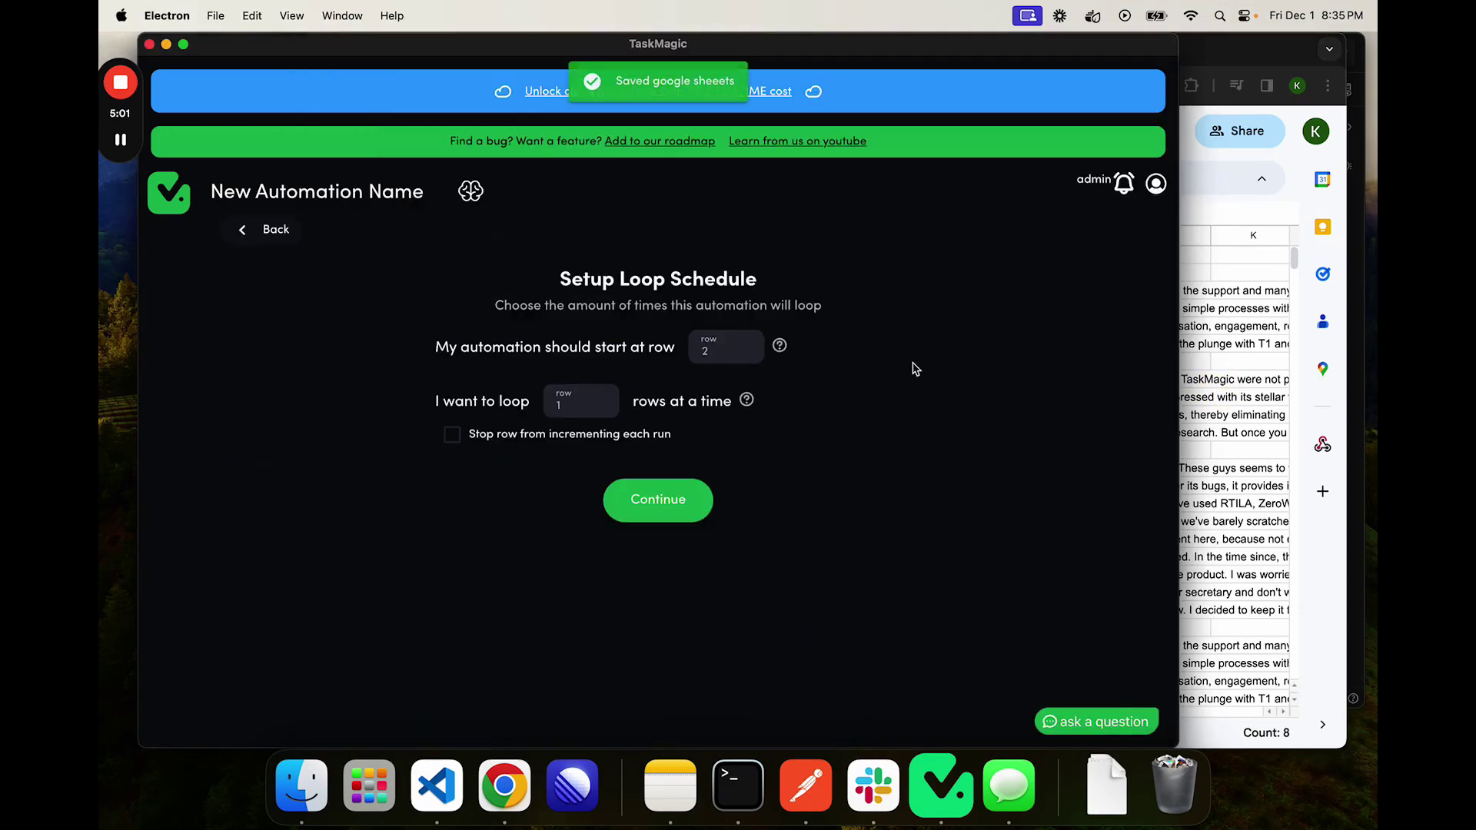
{"action": "left_click", "coordinate": [1202, 384]}
{"action": "left_click_drag", "start_coordinate": [520, 279], "coordinate": [755, 274]}
{"action": "left_click", "coordinate": [243, 385]}
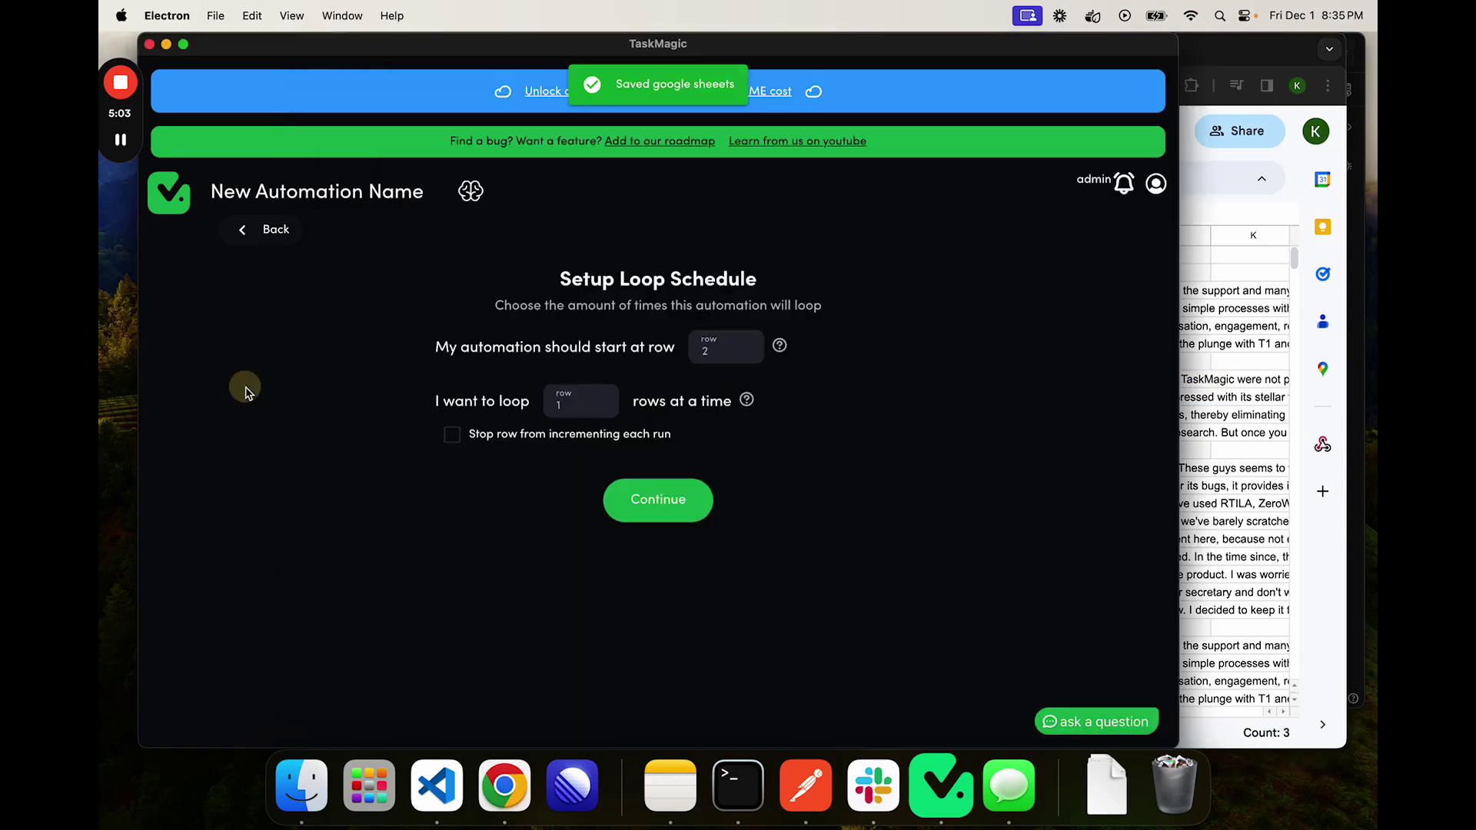
Set the loop to 50 rows at a time with an hourly schedule
{"action": "left_click", "coordinate": [738, 347]}
{"action": "key", "text": "BackSpace"}
{"action": "left_click", "coordinate": [584, 395]}
{"action": "key", "text": "BackSpace"}
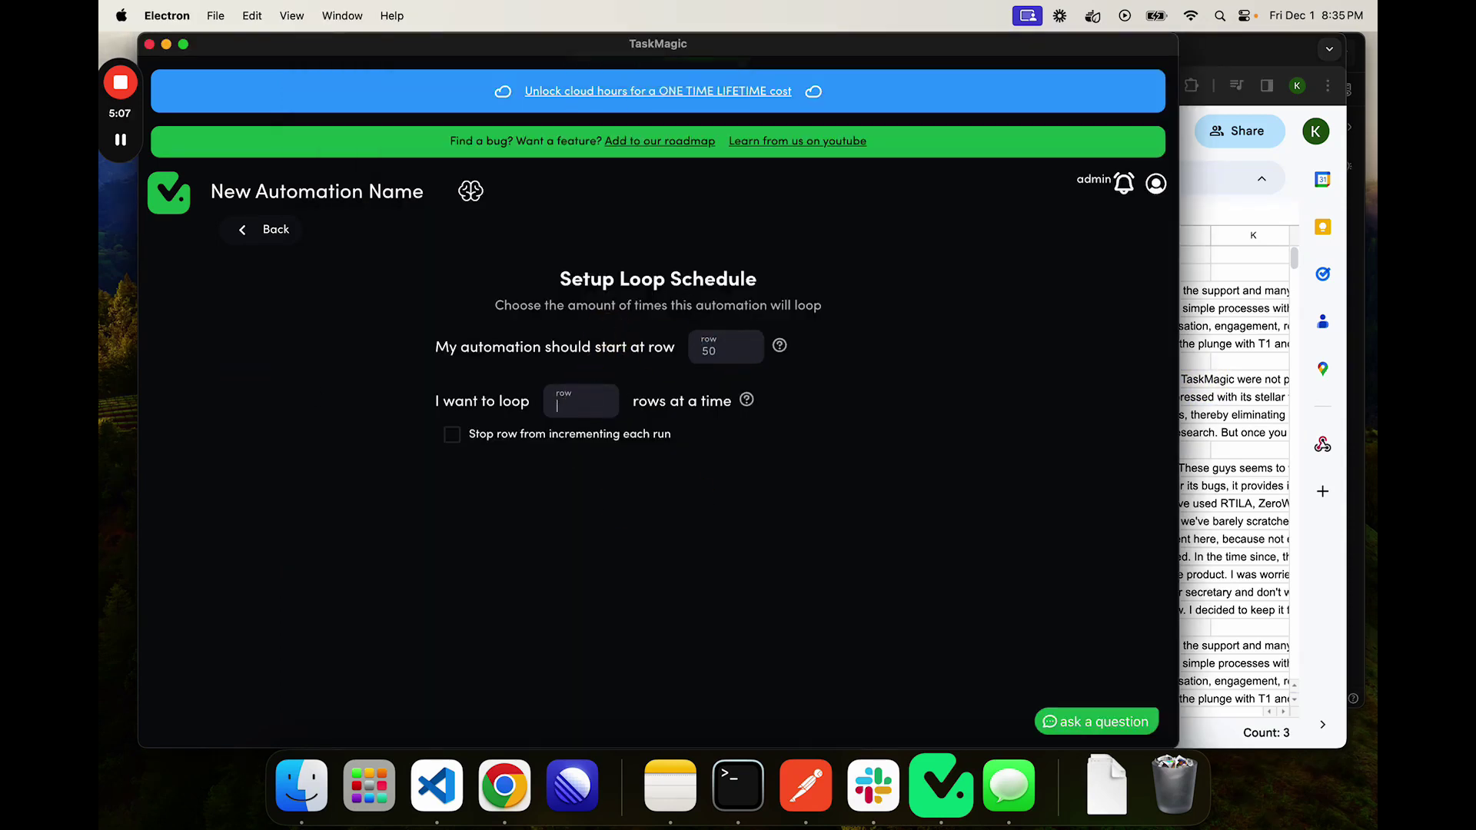
{"action": "type", "text": "50"}
{"action": "left_click", "coordinate": [664, 498]}
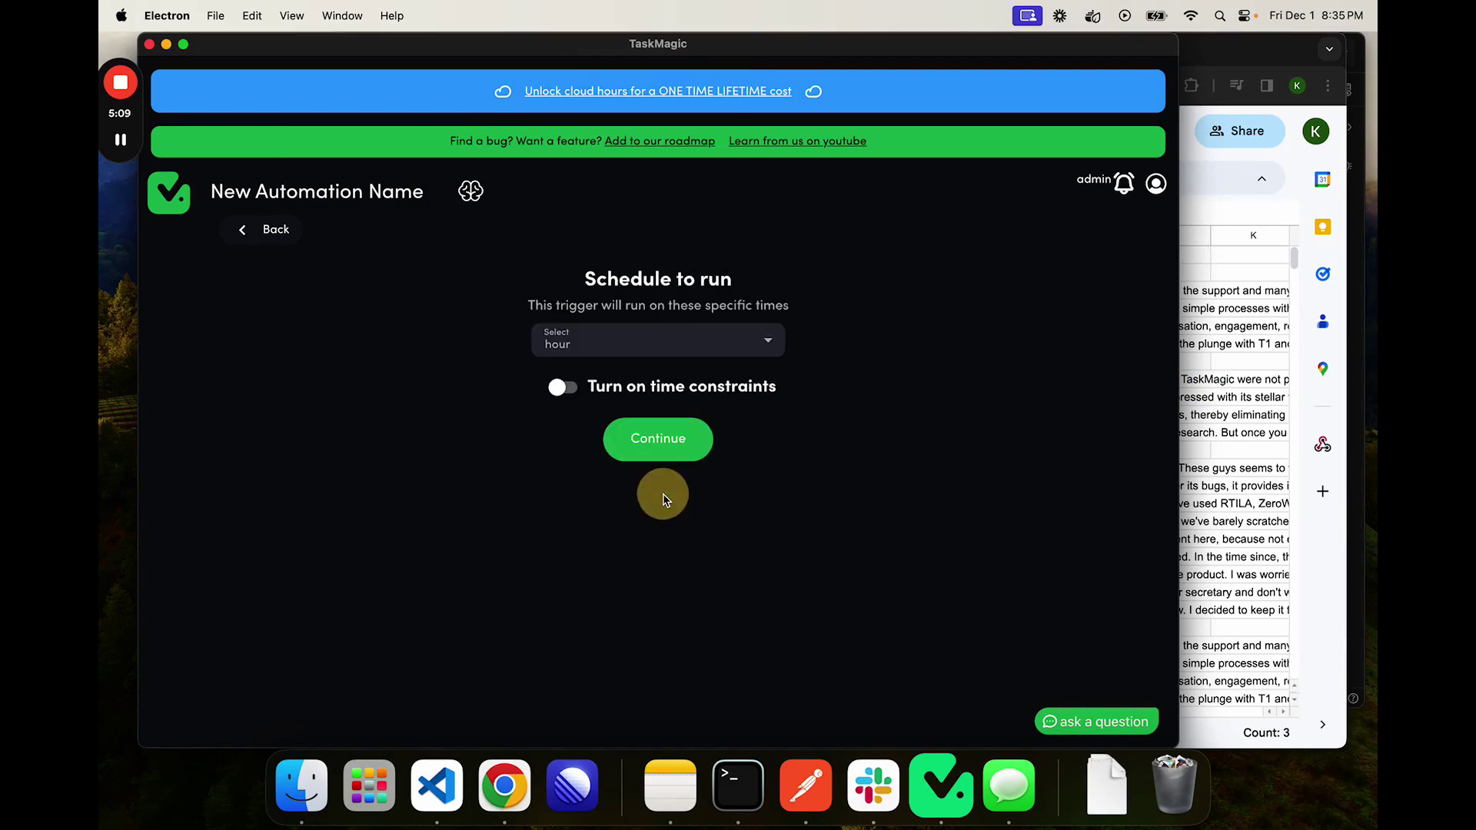
{"action": "left_click", "coordinate": [661, 439]}
{"action": "scroll", "coordinate": [651, 381], "scroll_direction": "down", "scroll_amount": 10}
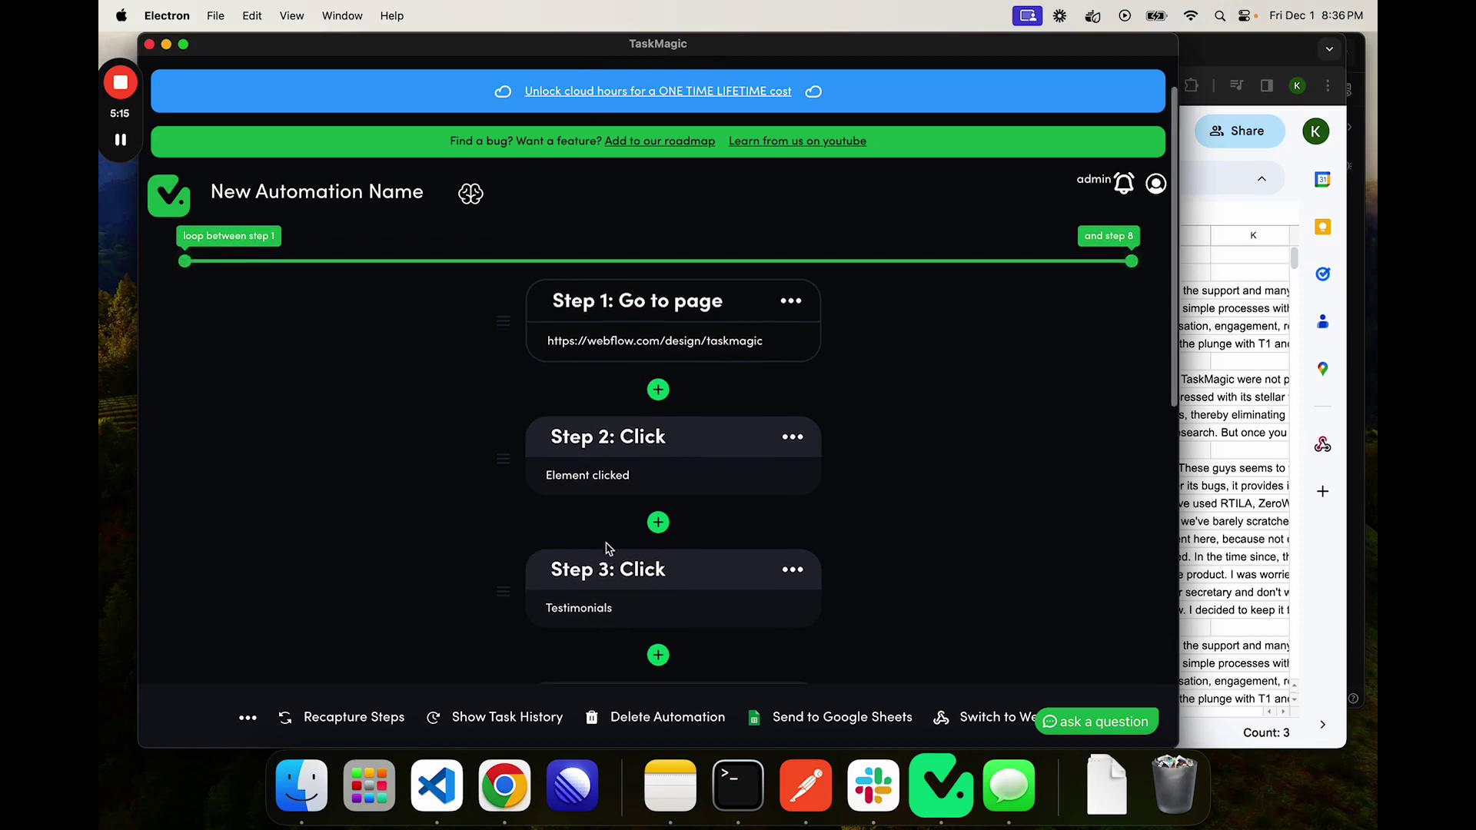
{"action": "scroll", "coordinate": [529, 577], "scroll_direction": "down", "scroll_amount": 3}
{"action": "scroll", "coordinate": [506, 372], "scroll_direction": "up", "scroll_amount": 3}
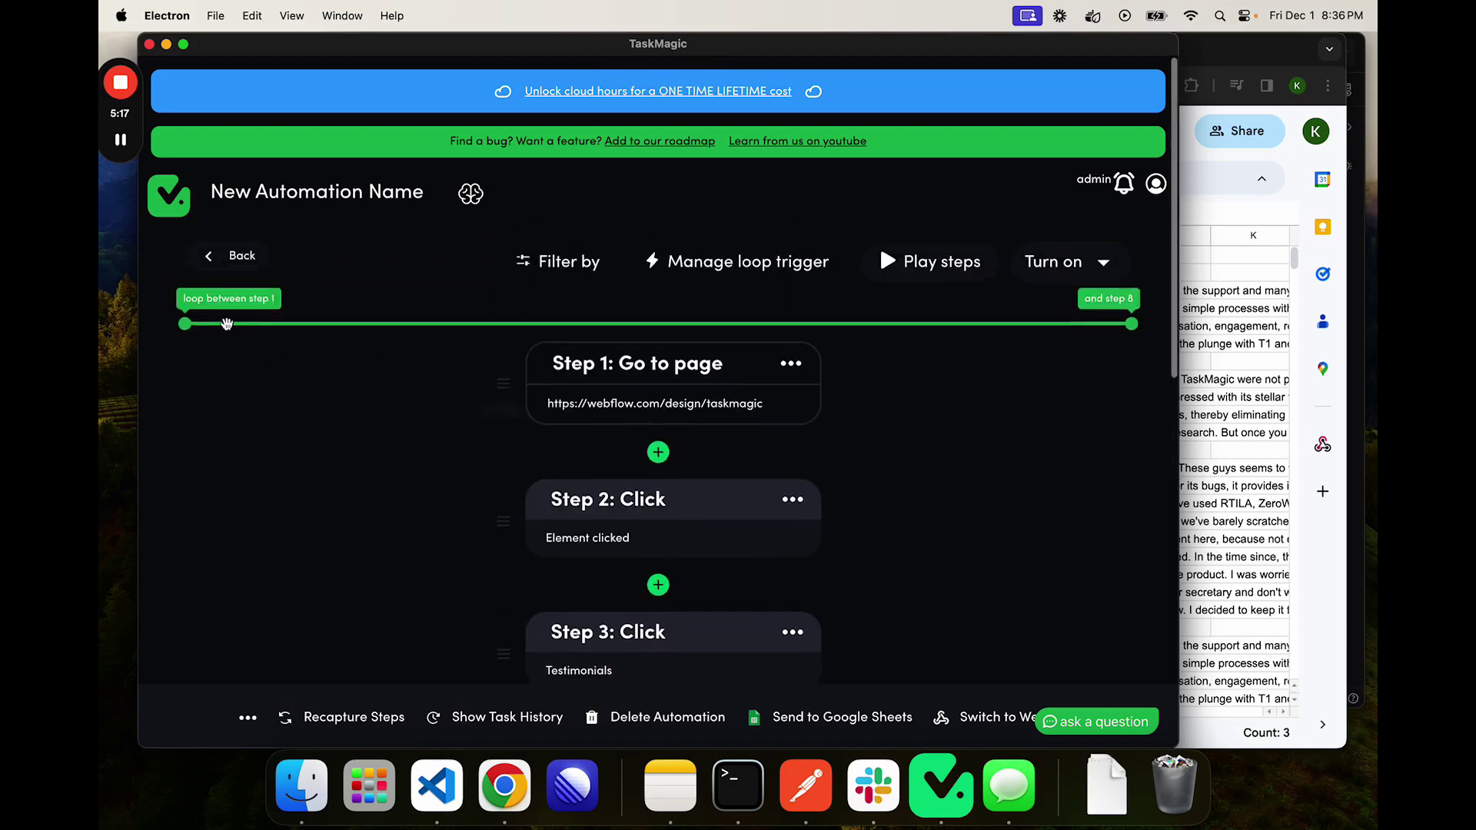
Move the loop's starting handle from step 1 to step 4
{"action": "left_click_drag", "start_coordinate": [278, 307], "coordinate": [334, 299]}
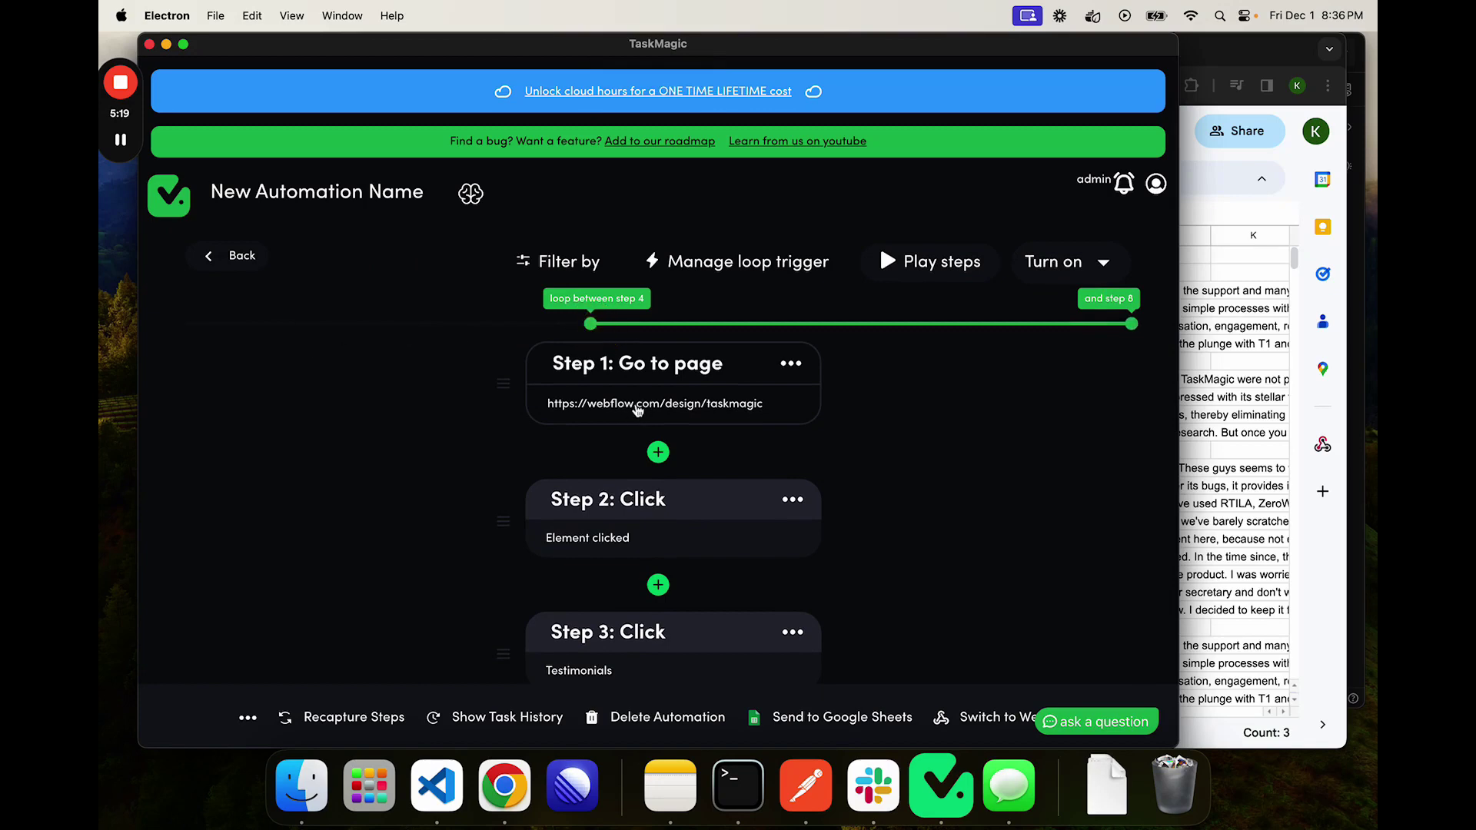
{"action": "scroll", "coordinate": [635, 409], "scroll_direction": "down", "scroll_amount": 5}
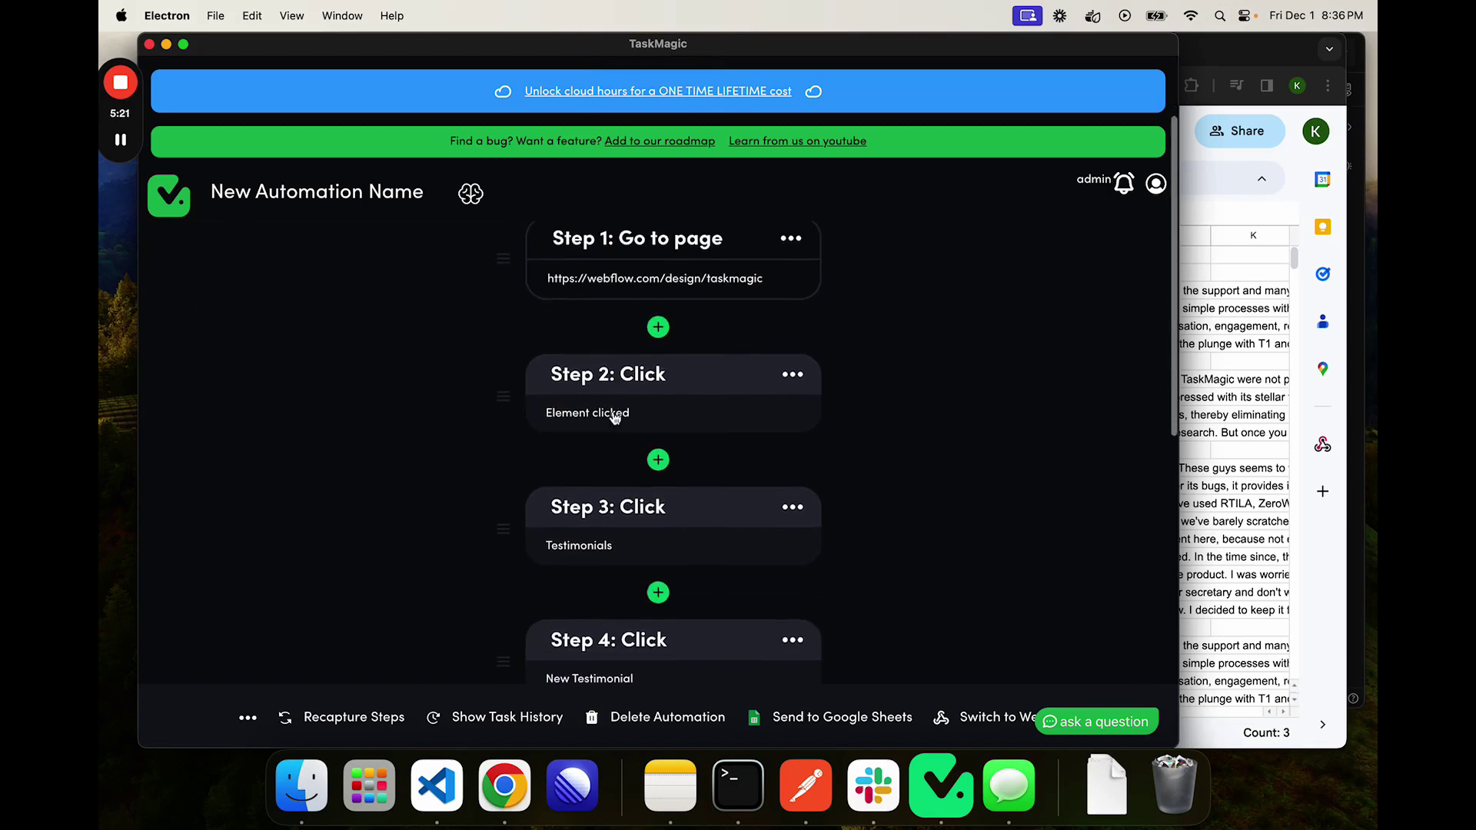
{"action": "scroll", "coordinate": [589, 415], "scroll_direction": "down", "scroll_amount": 5}
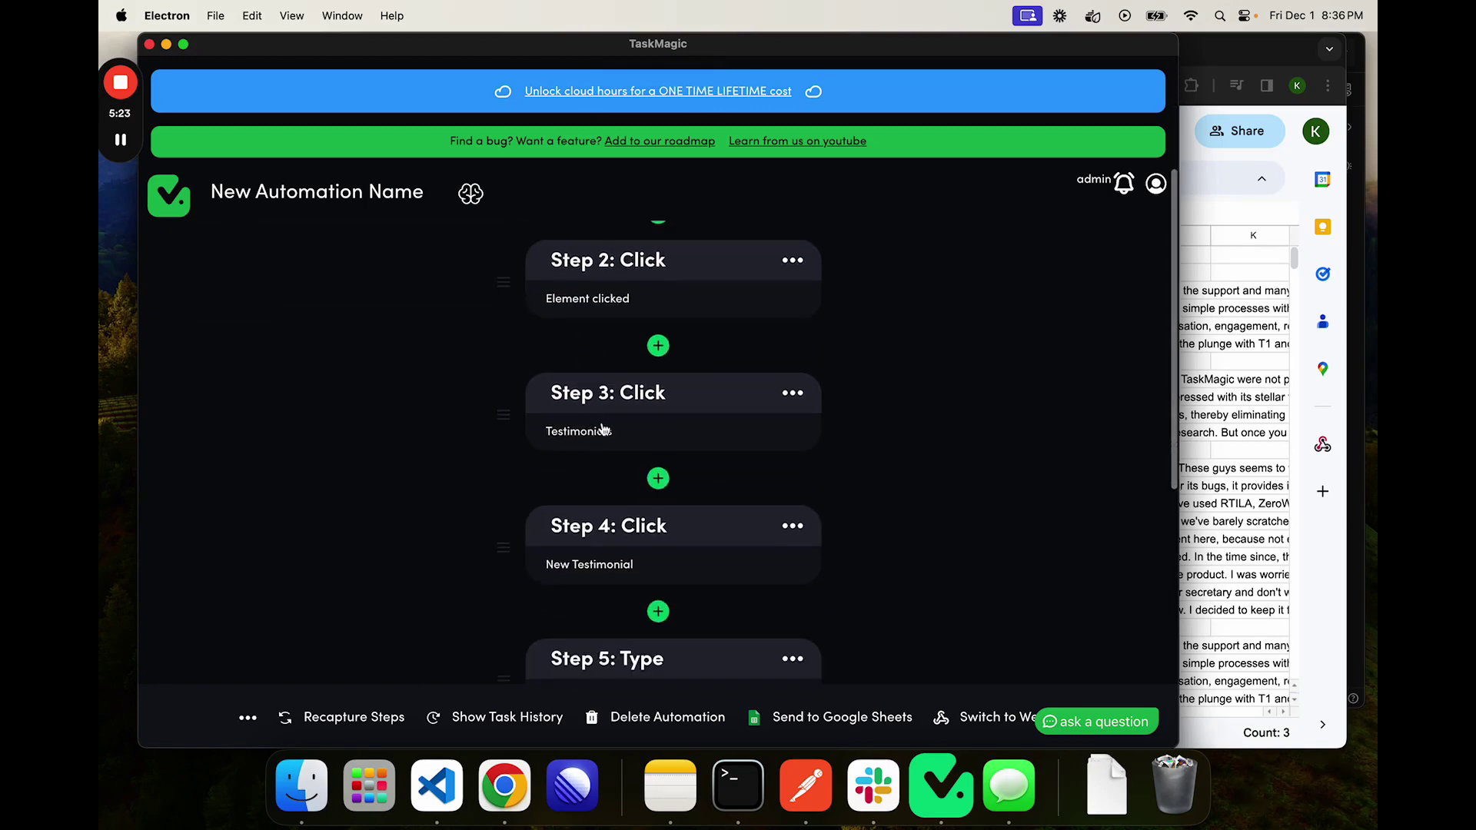
{"action": "scroll", "coordinate": [594, 508], "scroll_direction": "down", "scroll_amount": 3}
{"action": "scroll", "coordinate": [596, 511], "scroll_direction": "down", "scroll_amount": 3}
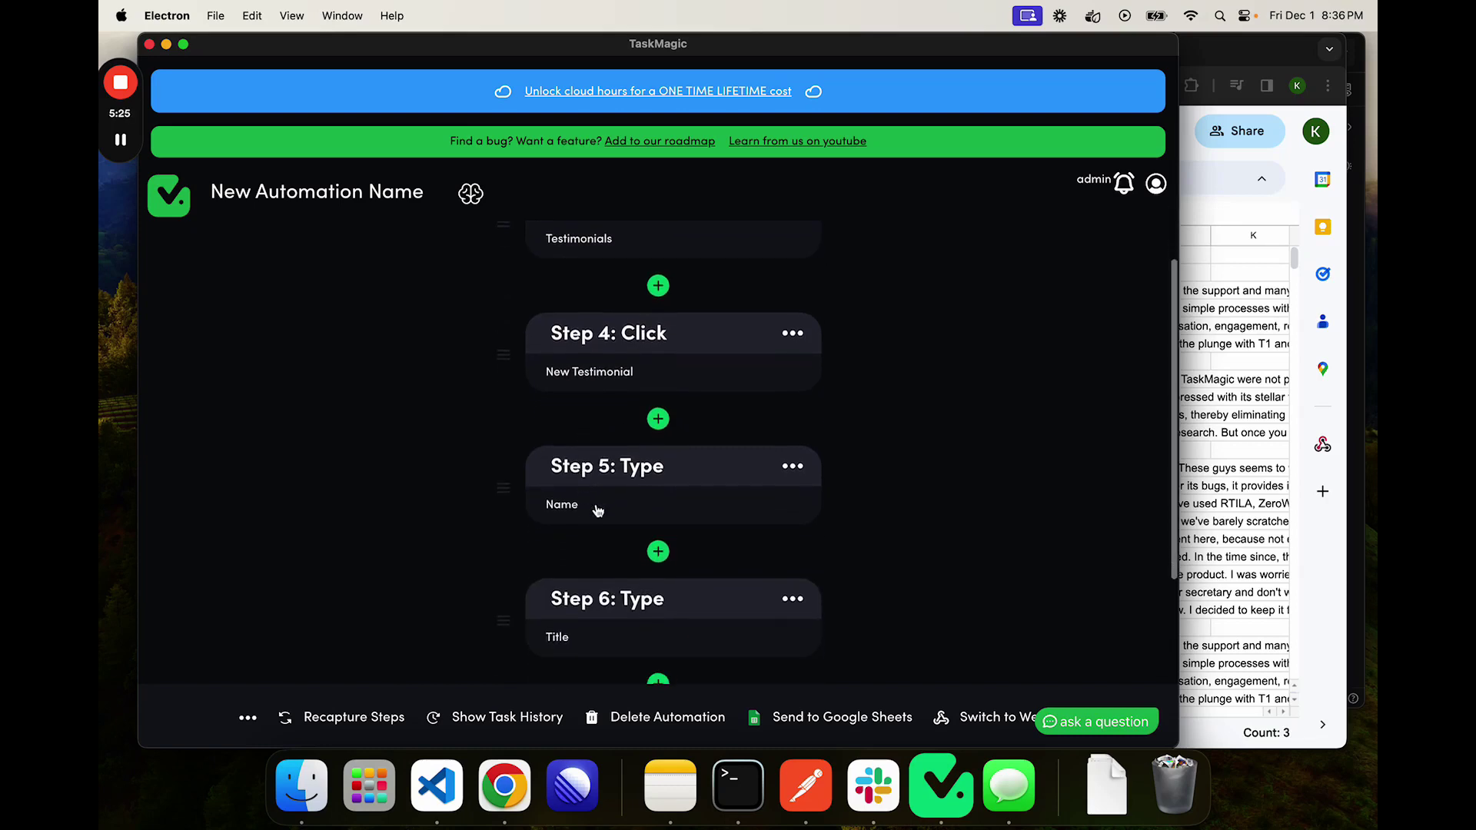
{"action": "scroll", "coordinate": [599, 508], "scroll_direction": "down", "scroll_amount": 2}
{"action": "scroll", "coordinate": [594, 514], "scroll_direction": "down", "scroll_amount": 3}
{"action": "scroll", "coordinate": [591, 516], "scroll_direction": "down", "scroll_amount": 1}
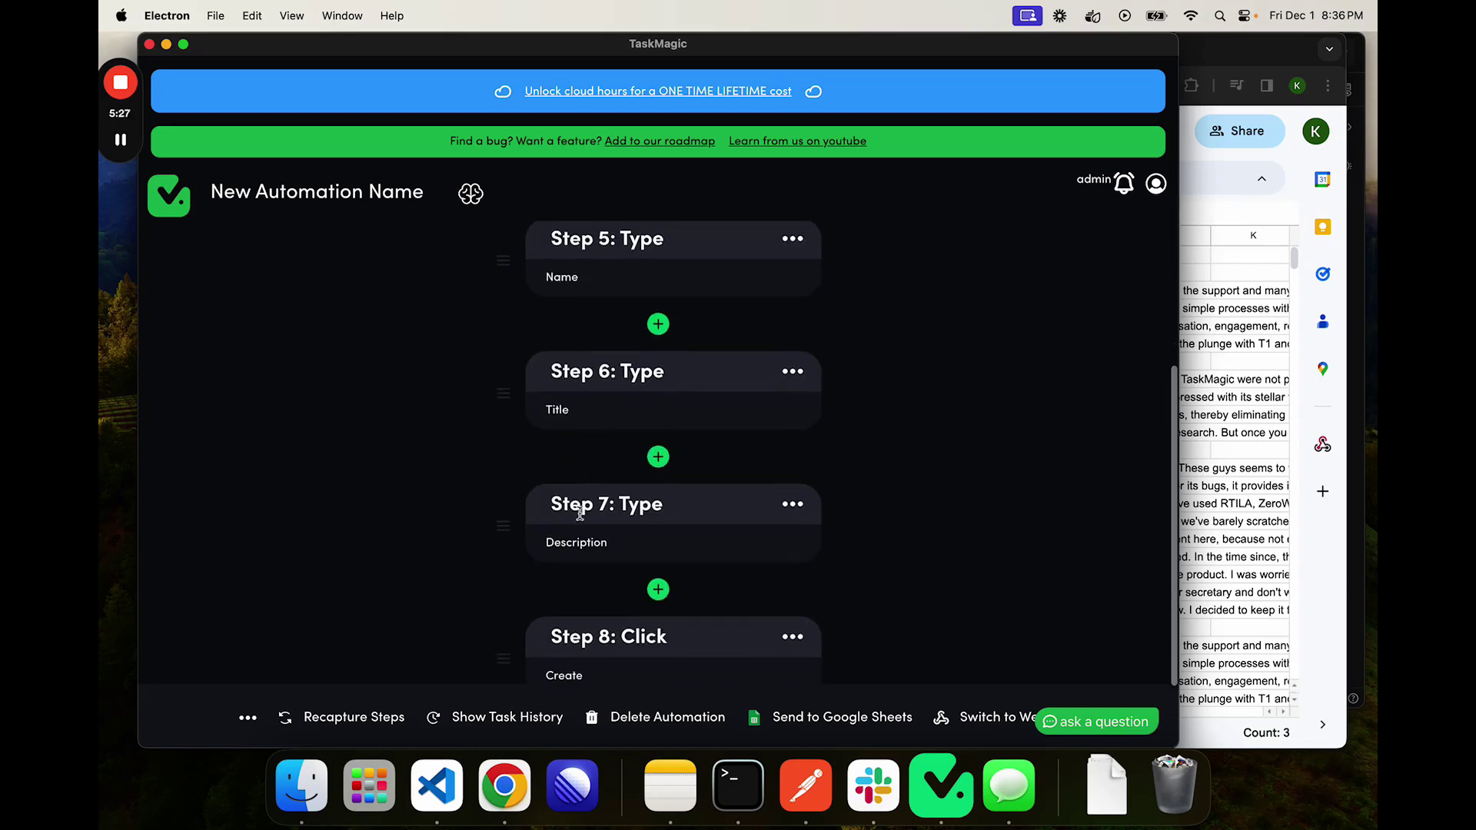
{"action": "scroll", "coordinate": [588, 521], "scroll_direction": "down", "scroll_amount": 3}
{"action": "scroll", "coordinate": [566, 502], "scroll_direction": "up", "scroll_amount": 10}
{"action": "scroll", "coordinate": [563, 504], "scroll_direction": "up", "scroll_amount": 2}
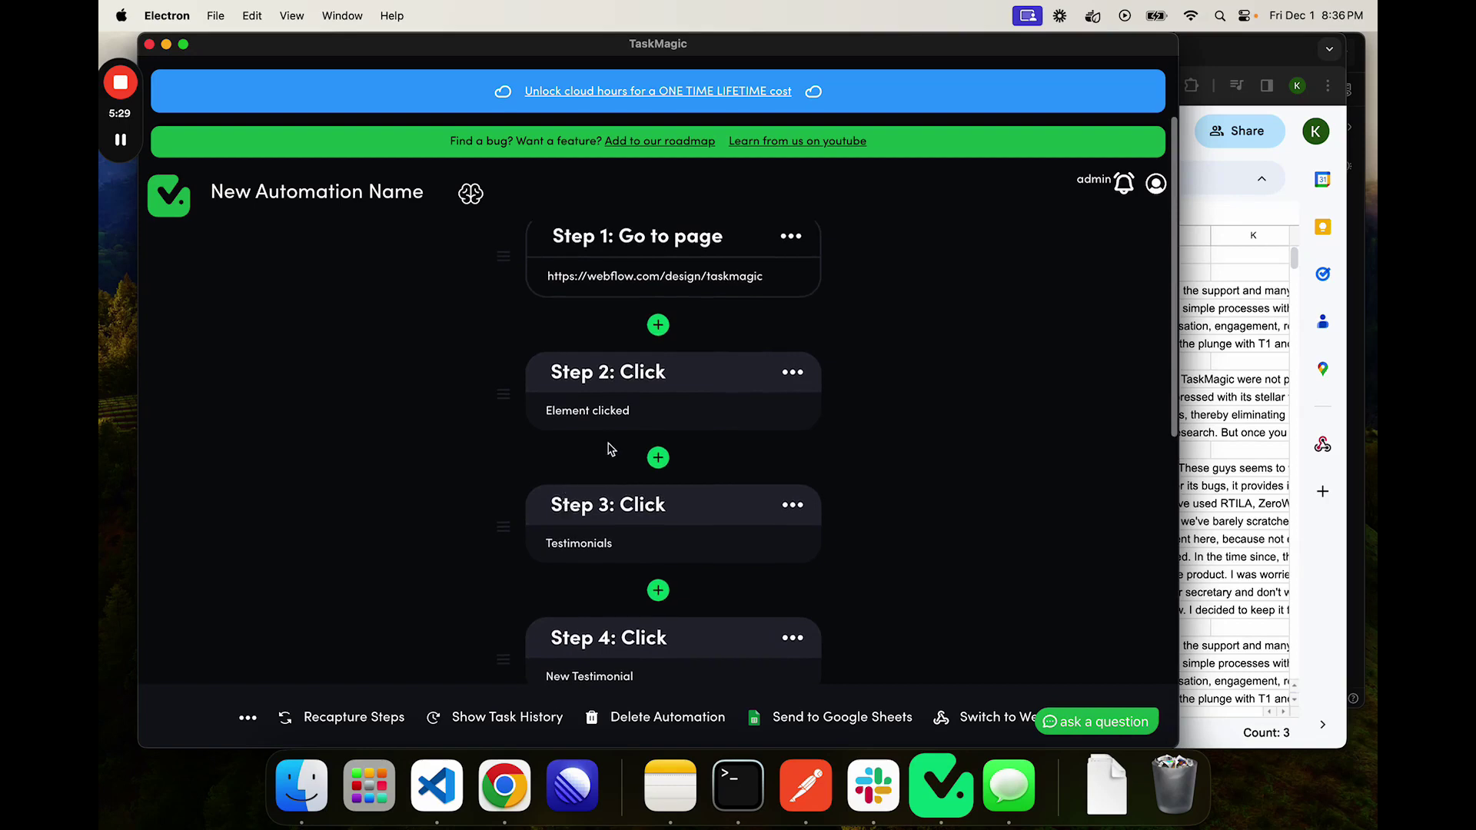
{"action": "scroll", "coordinate": [609, 447], "scroll_direction": "down", "scroll_amount": 3}
{"action": "scroll", "coordinate": [593, 580], "scroll_direction": "down", "scroll_amount": 1}
{"action": "scroll", "coordinate": [594, 577], "scroll_direction": "down", "scroll_amount": 2}
{"action": "left_click", "coordinate": [593, 576]}
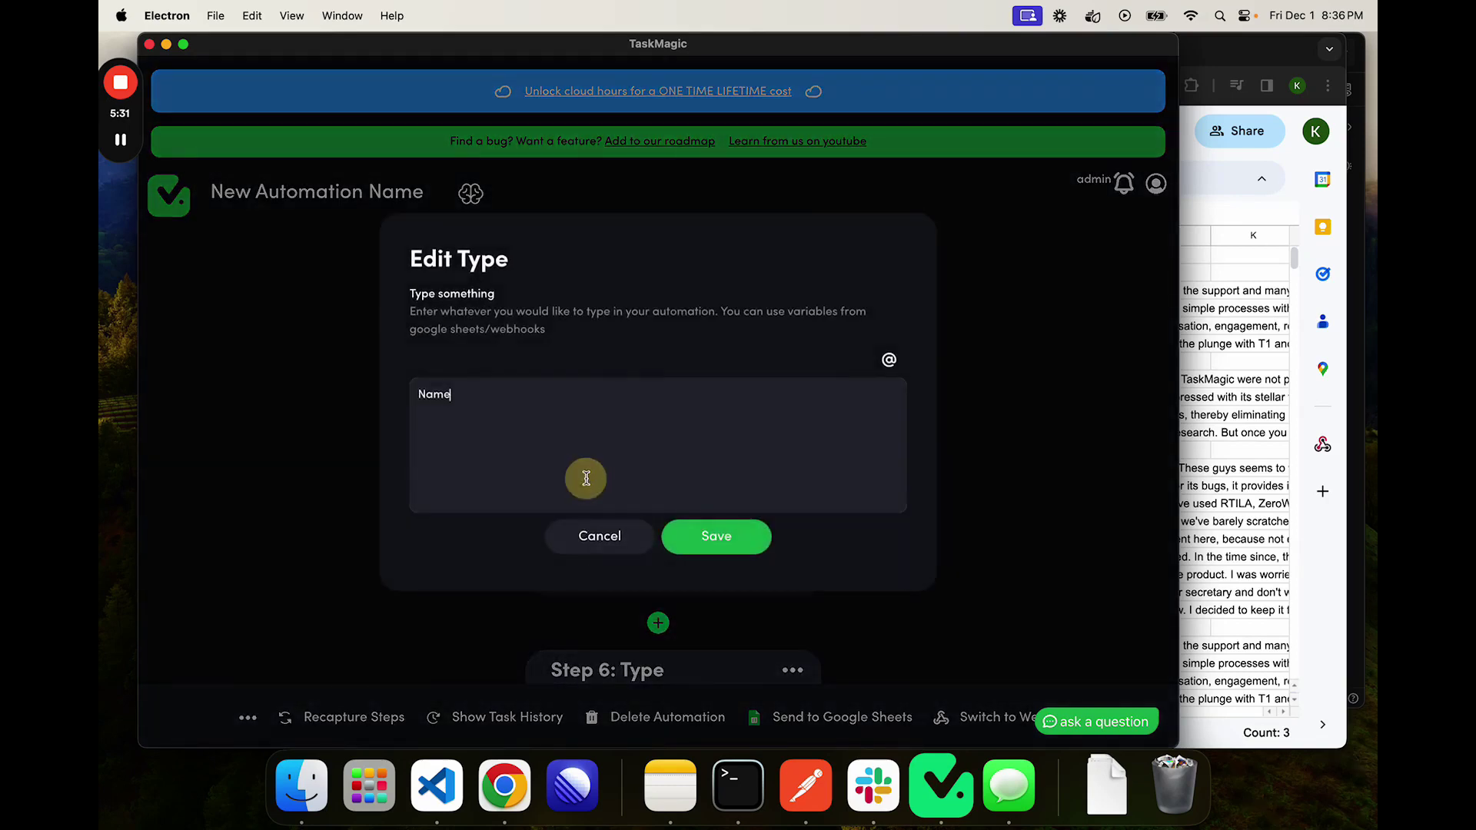
{"action": "left_click", "coordinate": [888, 359]}
{"action": "left_click", "coordinate": [692, 336]}
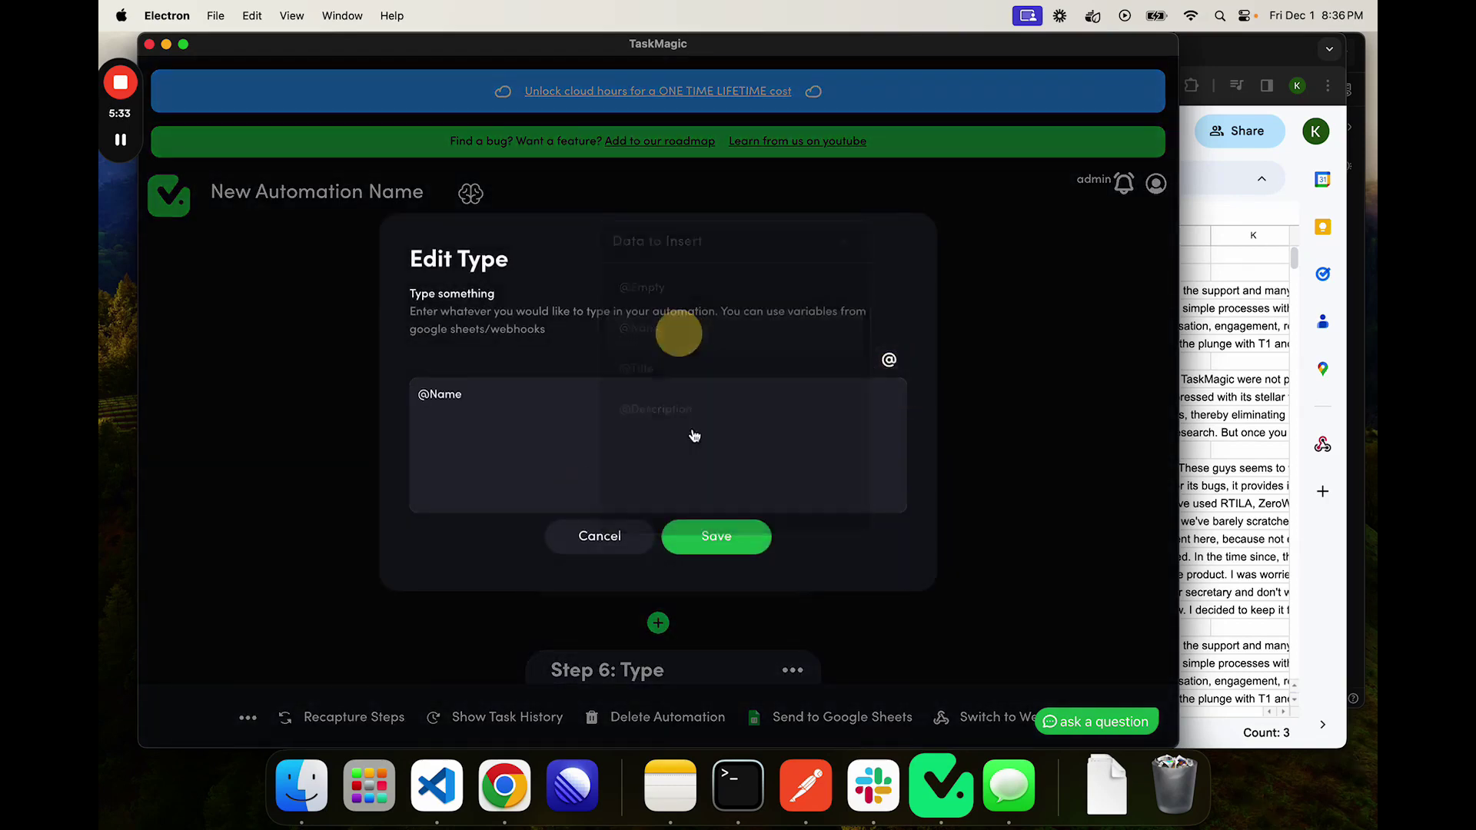
{"action": "left_click", "coordinate": [724, 536]}
{"action": "scroll", "coordinate": [724, 535], "scroll_direction": "down", "scroll_amount": 3}
{"action": "left_click", "coordinate": [702, 537]}
{"action": "key", "text": "ctrl+a"}
{"action": "key", "text": "BackSpace"}
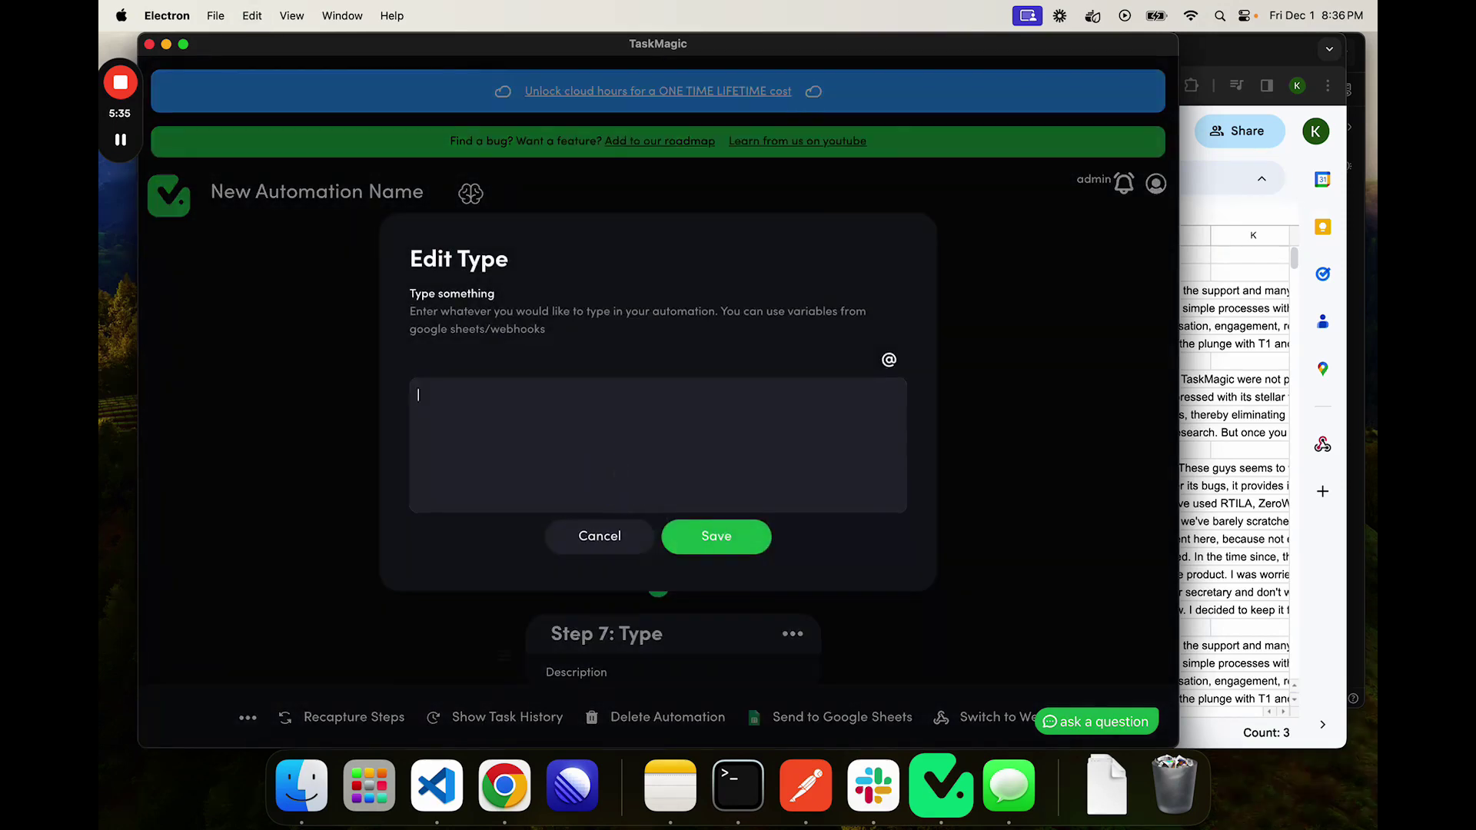
{"action": "left_click", "coordinate": [895, 358]}
{"action": "left_click", "coordinate": [731, 369]}
{"action": "left_click", "coordinate": [721, 533]}
{"action": "scroll", "coordinate": [721, 534], "scroll_direction": "down", "scroll_amount": 3}
{"action": "left_click", "coordinate": [692, 518]}
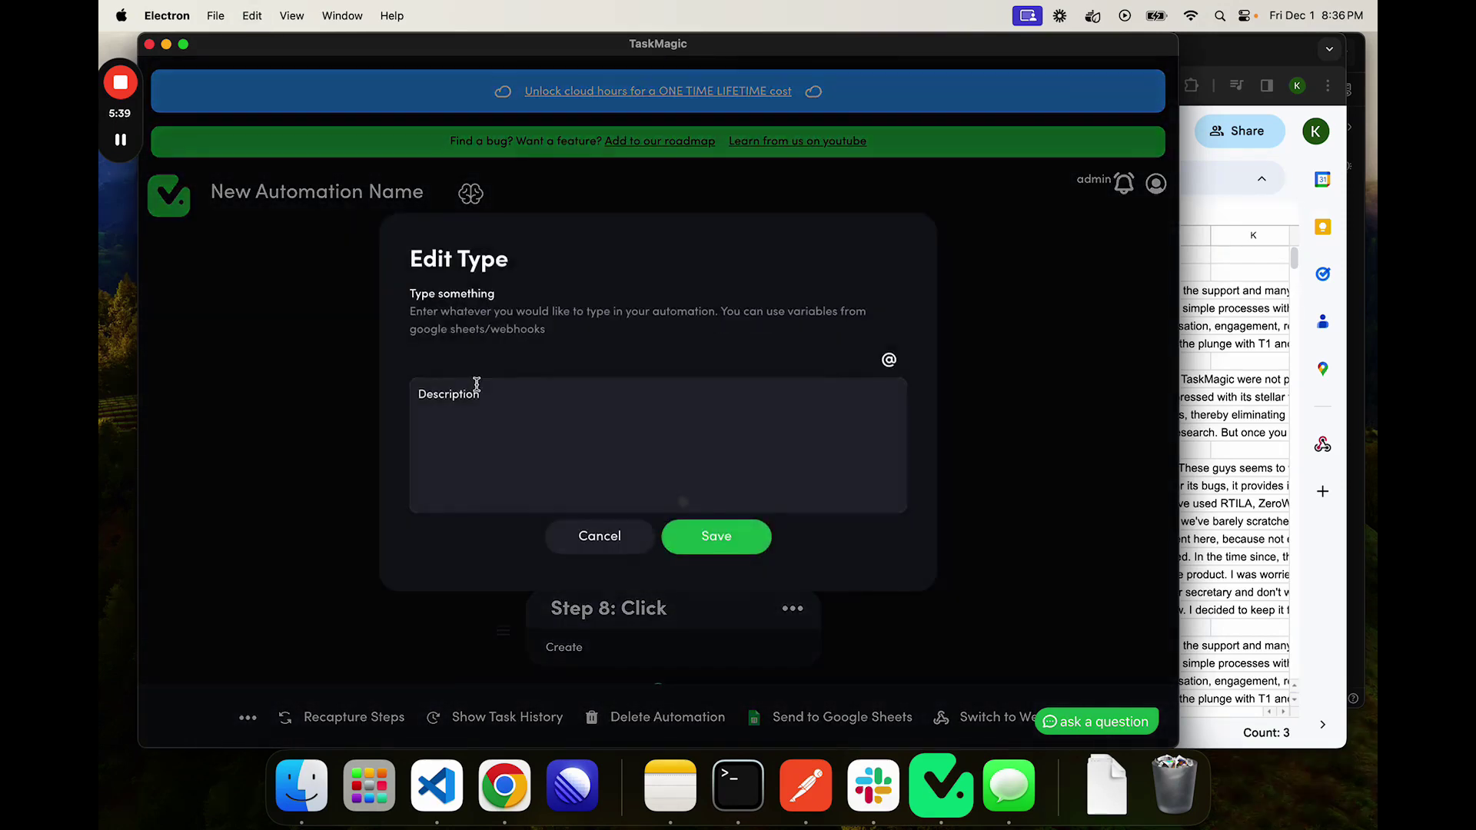
{"action": "left_click", "coordinate": [417, 395]}
{"action": "type", "text": "@"}
{"action": "left_click", "coordinate": [702, 521]}
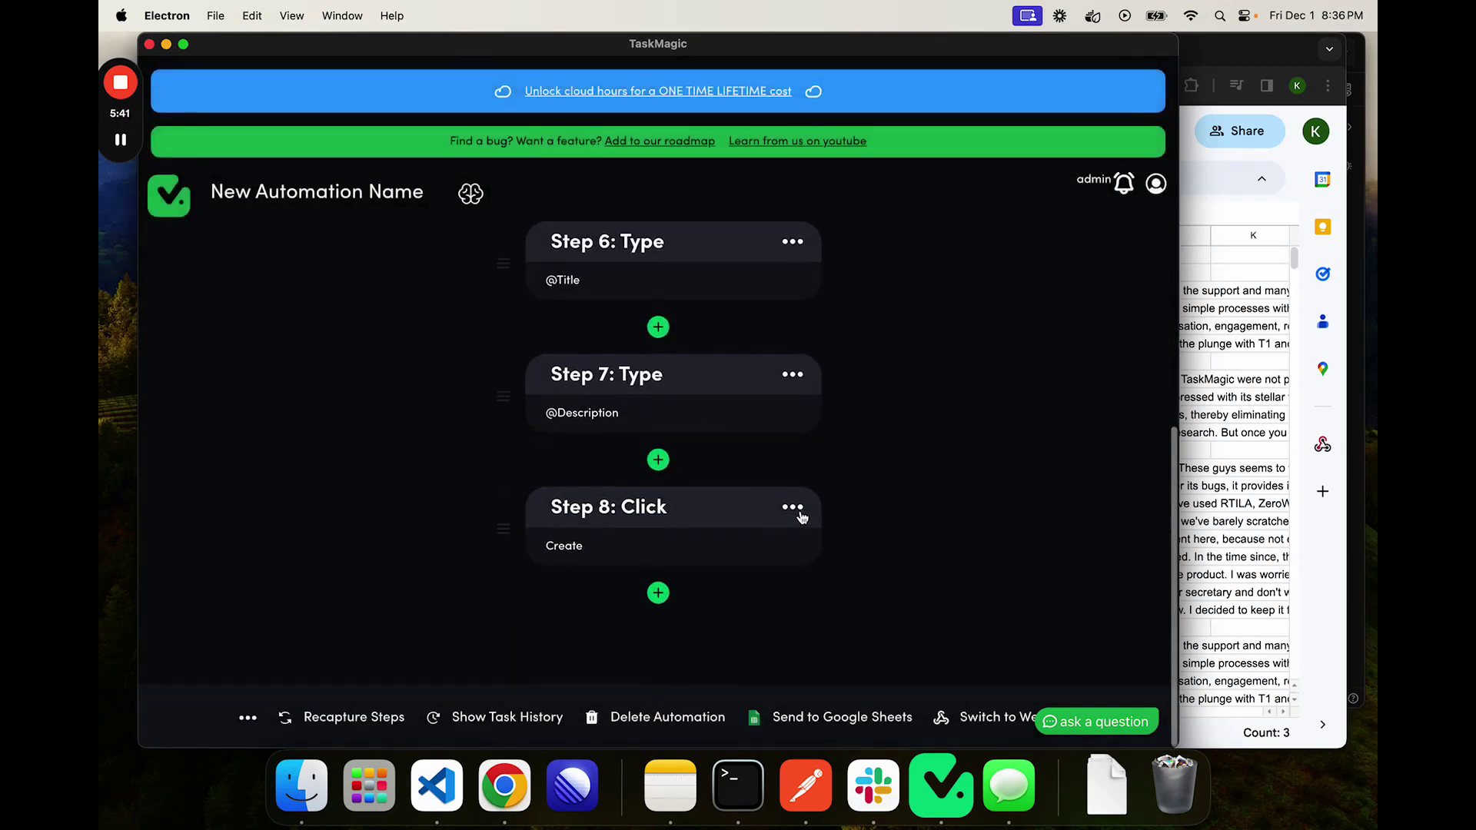
Disable step 8, the Create click
{"action": "left_click", "coordinate": [793, 508]}
{"action": "left_click", "coordinate": [711, 590]}
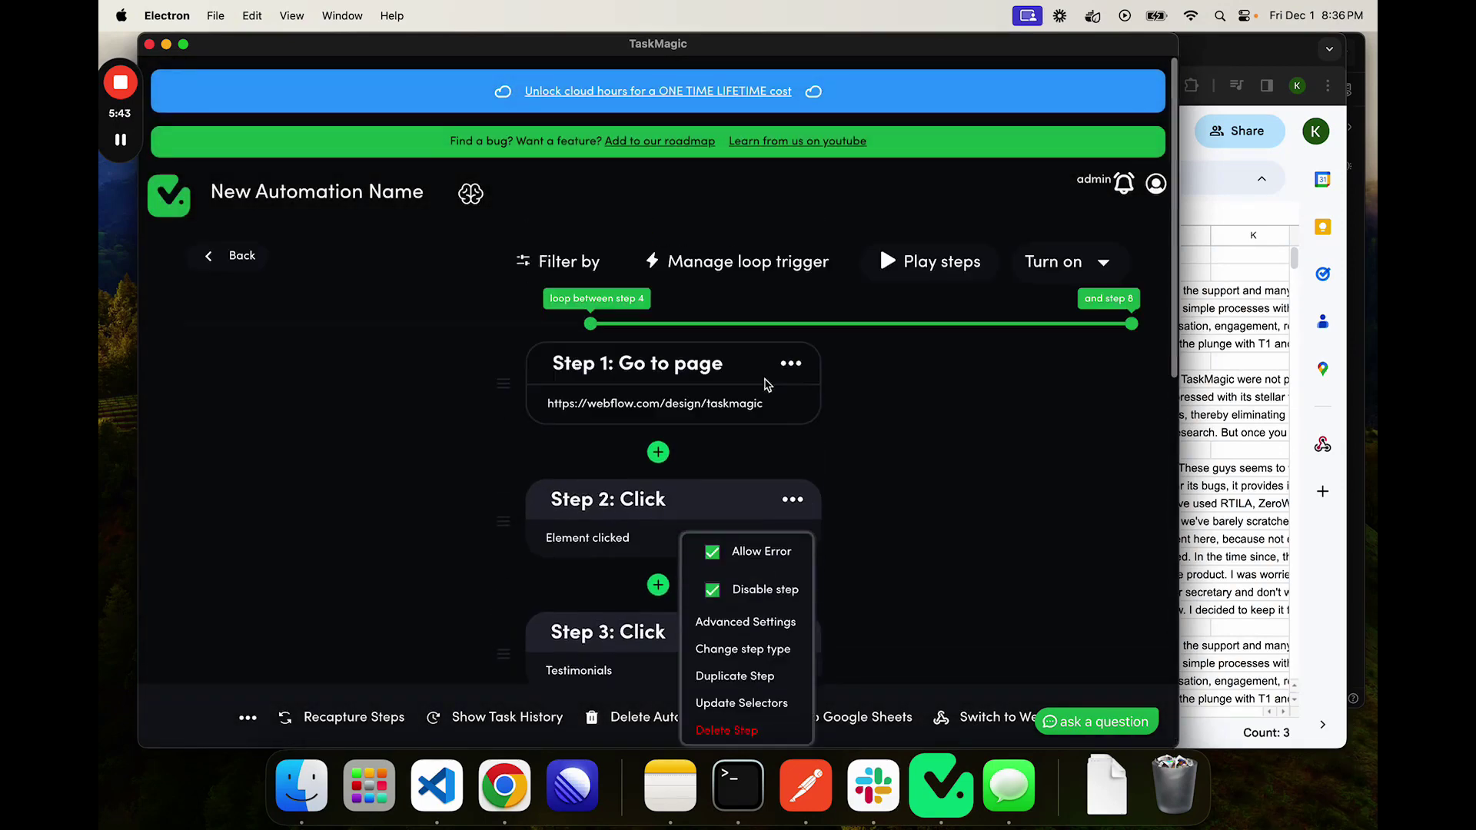
{"action": "left_click", "coordinate": [946, 366]}
Change the loop settings to start at row 2, one row per run
{"action": "left_click", "coordinate": [770, 275]}
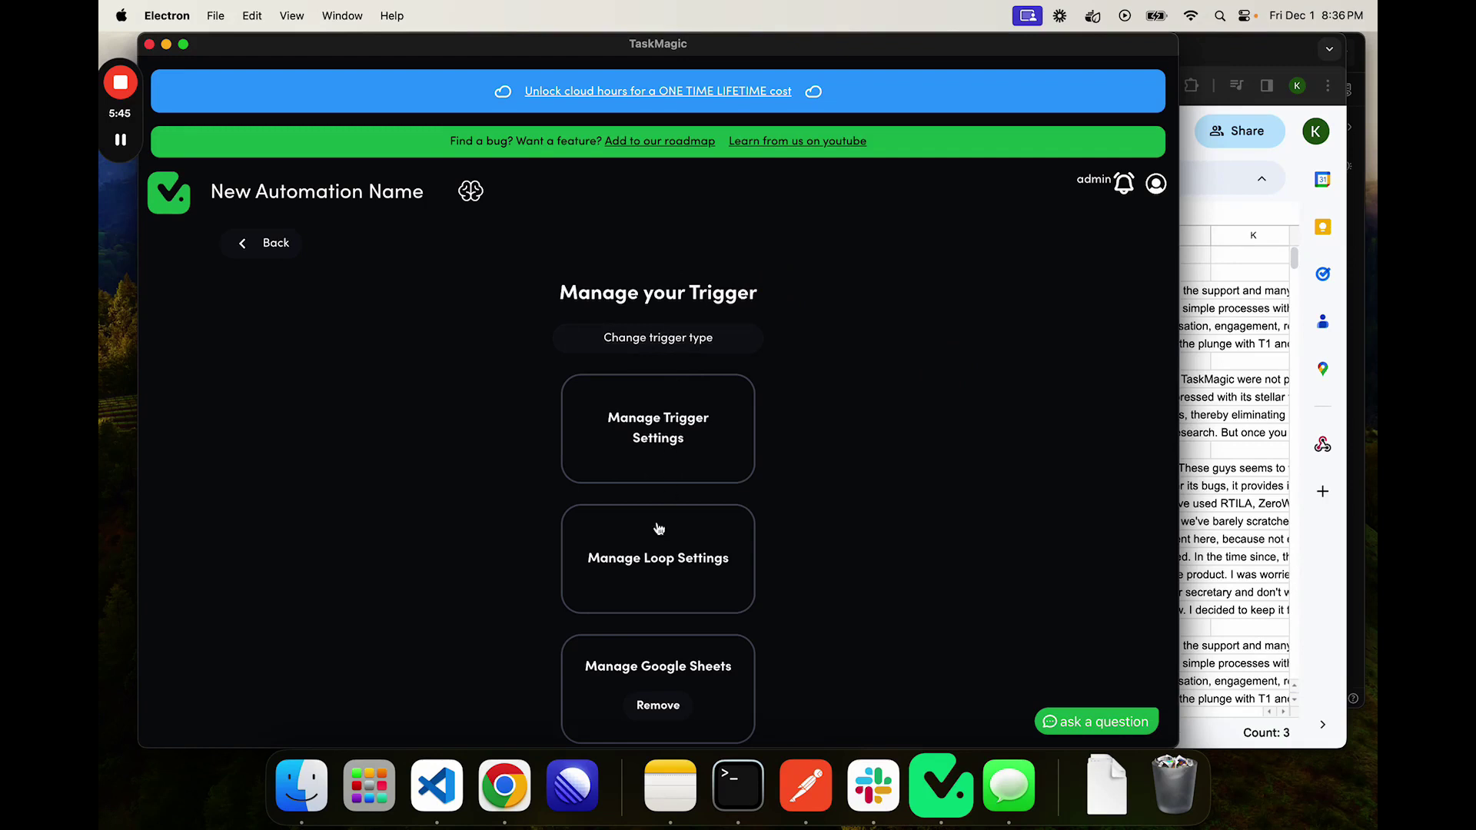
{"action": "left_click", "coordinate": [654, 565]}
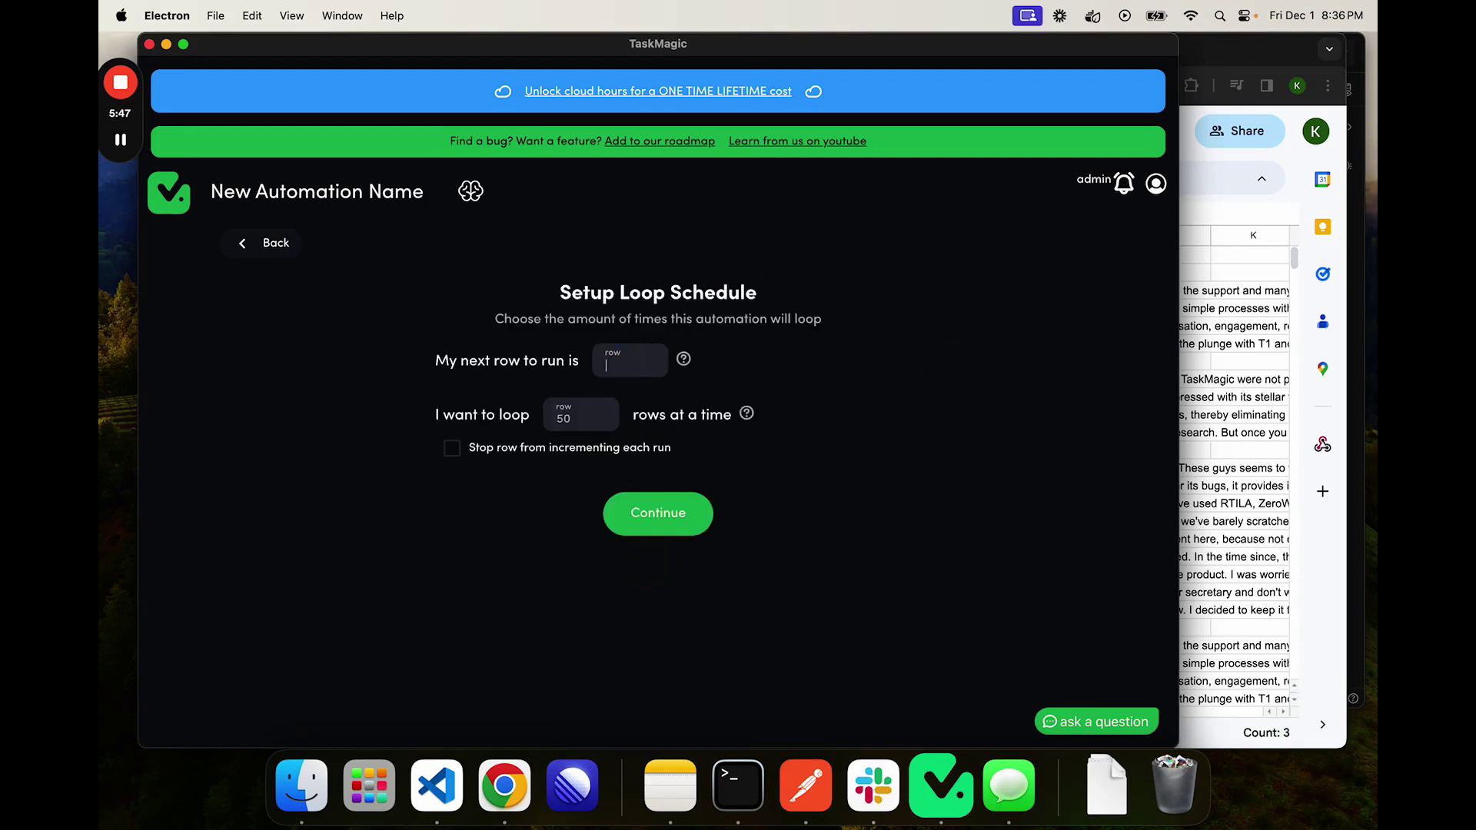
{"action": "left_click", "coordinate": [587, 417]}
{"action": "key", "text": "BackSpace"}
{"action": "key", "text": "BackSpace"}
{"action": "type", "text": "1"}
{"action": "left_click", "coordinate": [667, 508]}
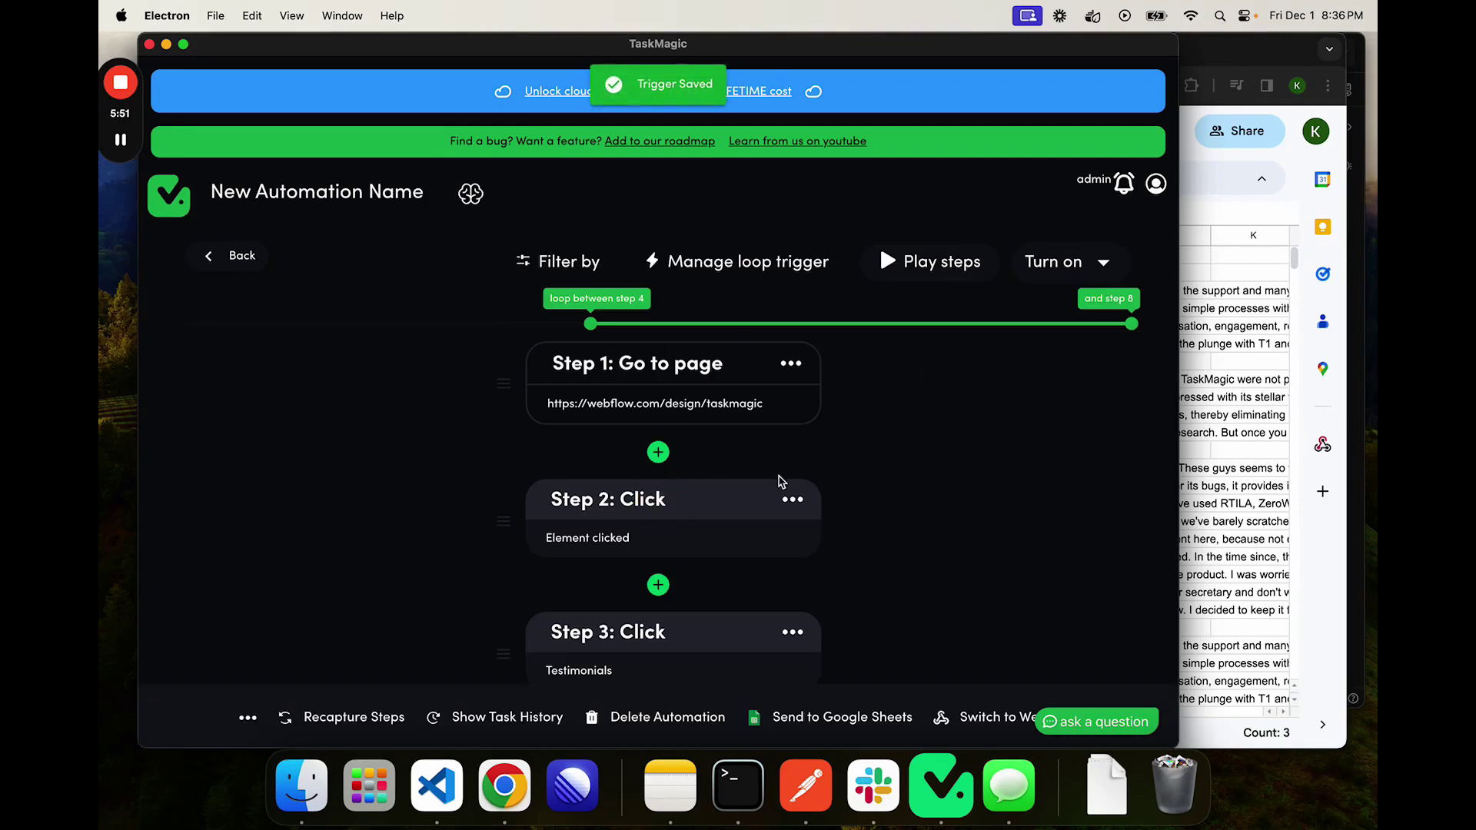
{"action": "scroll", "coordinate": [779, 483], "scroll_direction": "down", "scroll_amount": 10}
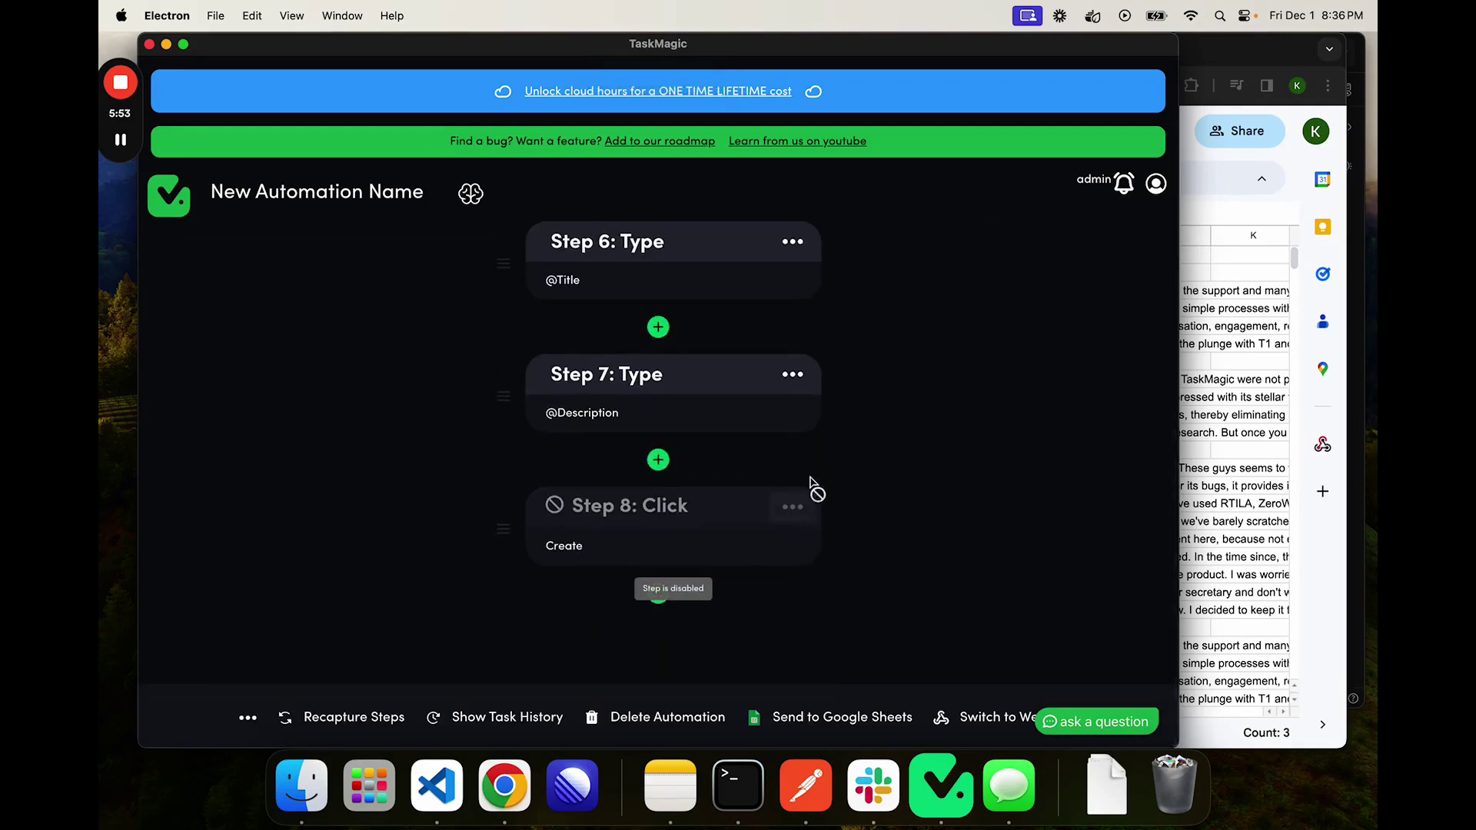
{"action": "scroll", "coordinate": [857, 377], "scroll_direction": "up", "scroll_amount": 10}
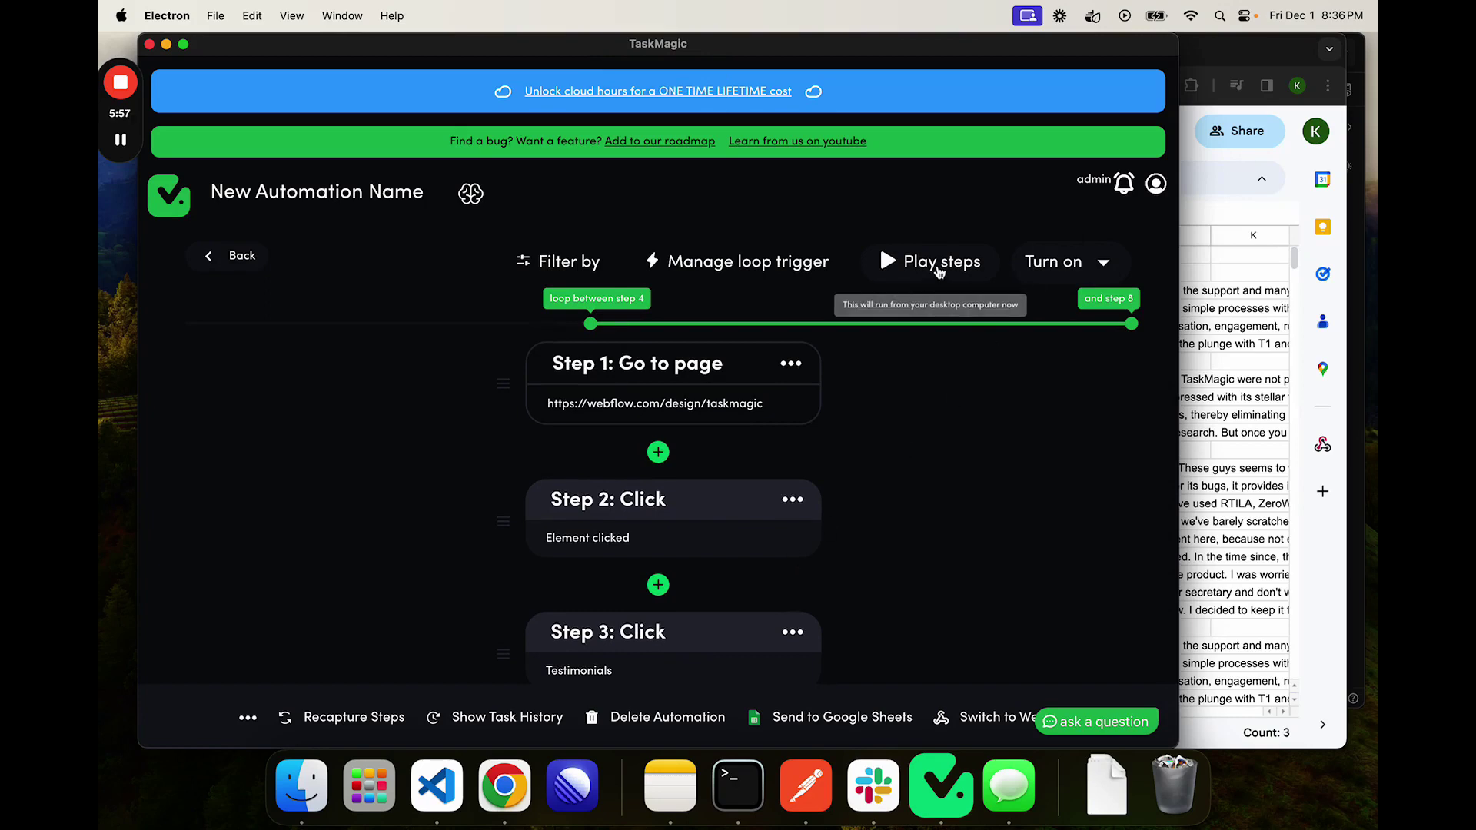
Test-run the automation, filling a New Testimonial with robert10 and Brilliant Product
{"action": "left_click", "coordinate": [939, 260]}
{"action": "left_click_drag", "start_coordinate": [832, 52], "coordinate": [884, 46]}
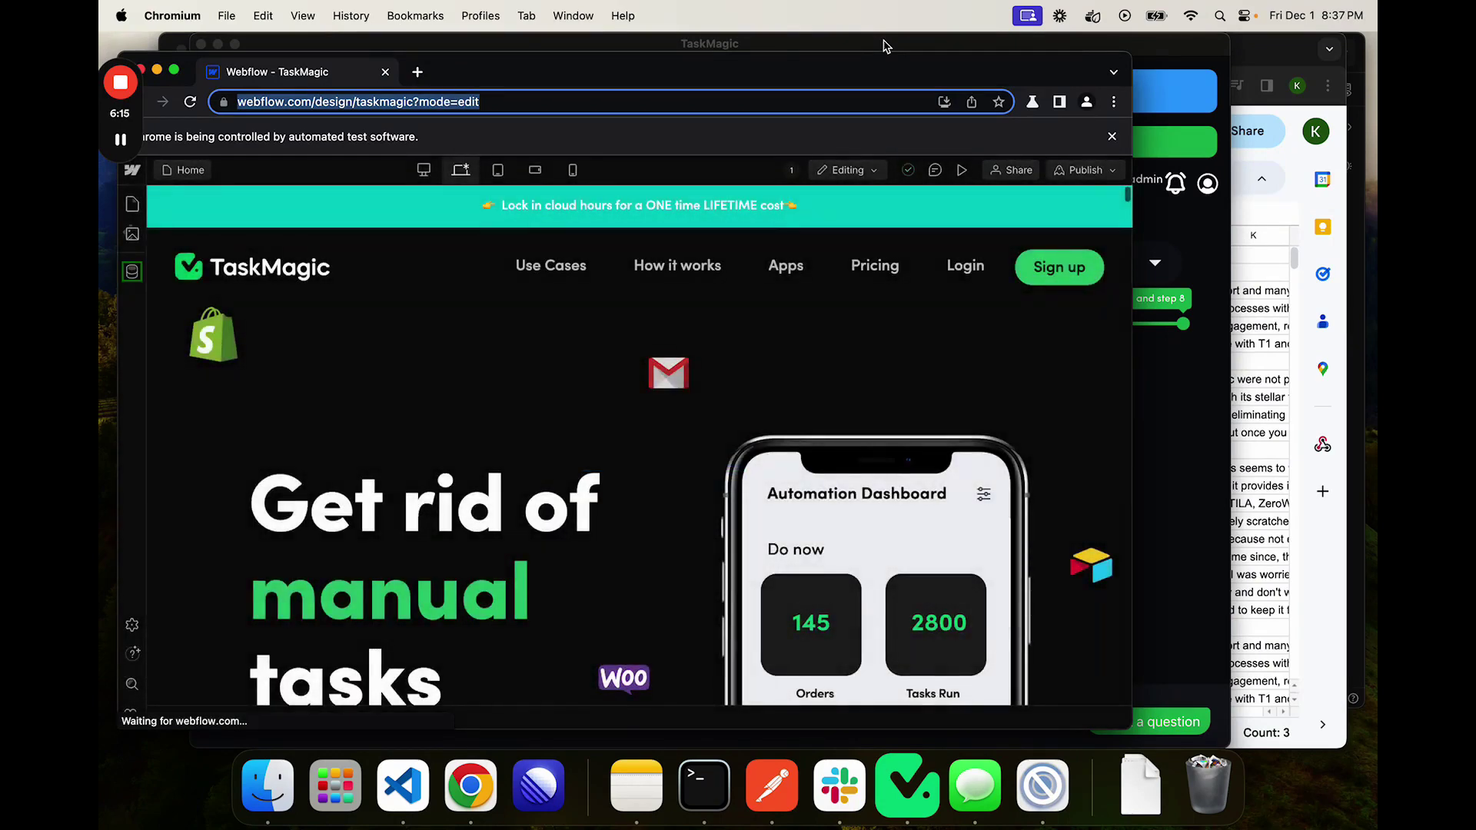
{"action": "left_click", "coordinate": [132, 271]}
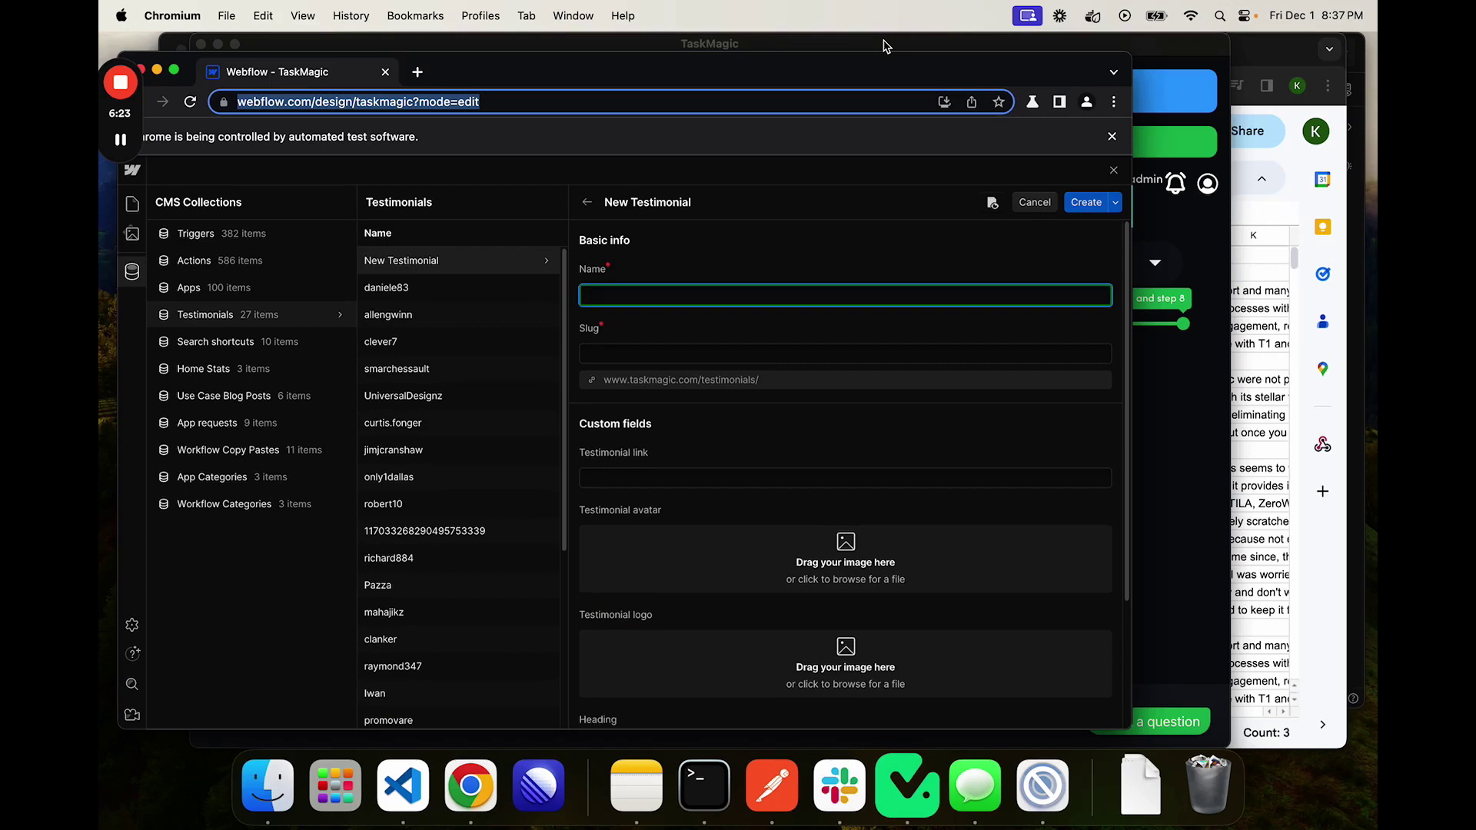
{"action": "type", "text": "robert10"}
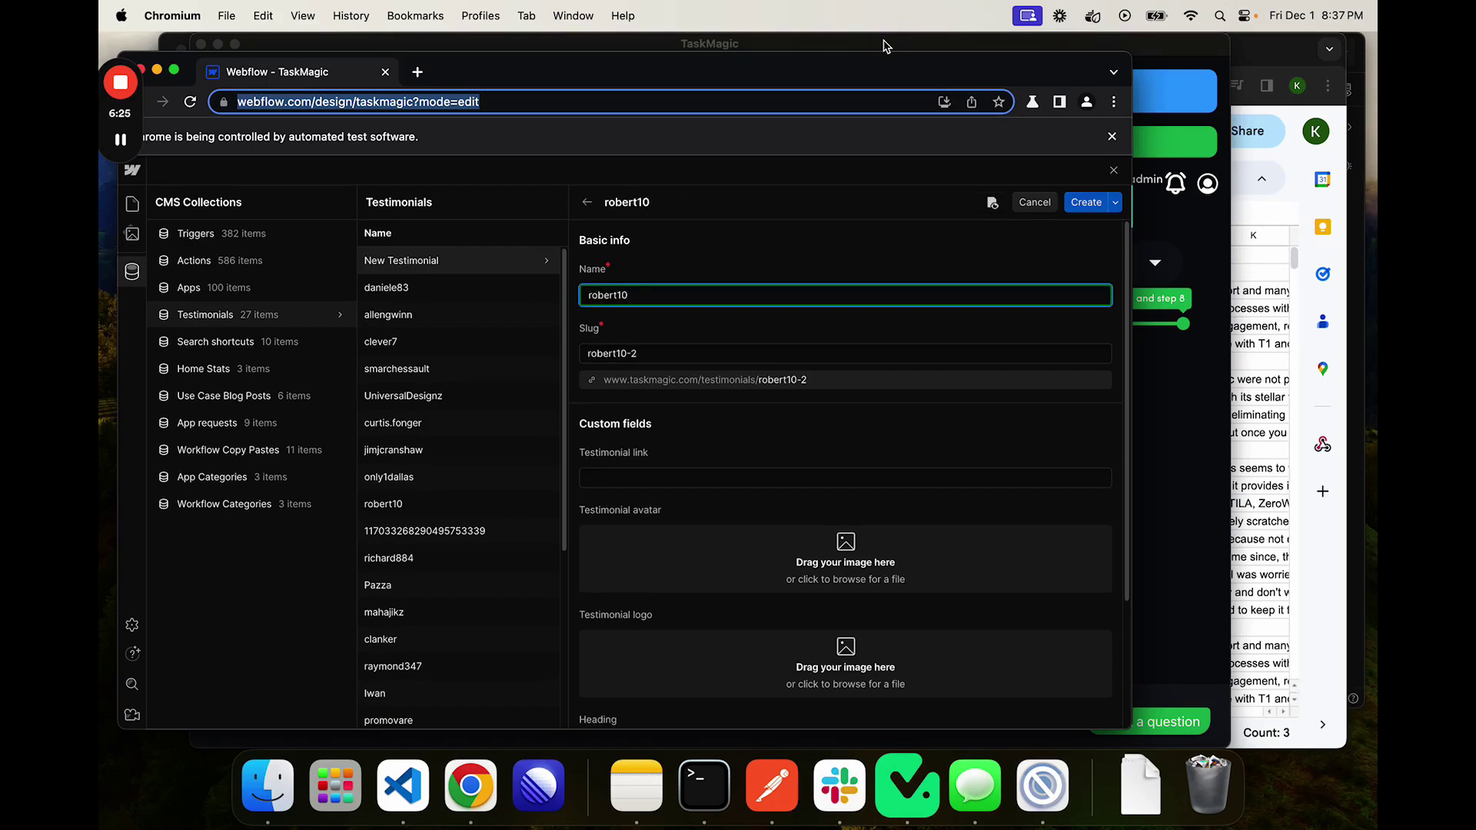
{"action": "key", "text": "Tab"}
{"action": "key", "text": "Tab"}
{"action": "key", "text": "Tab"}
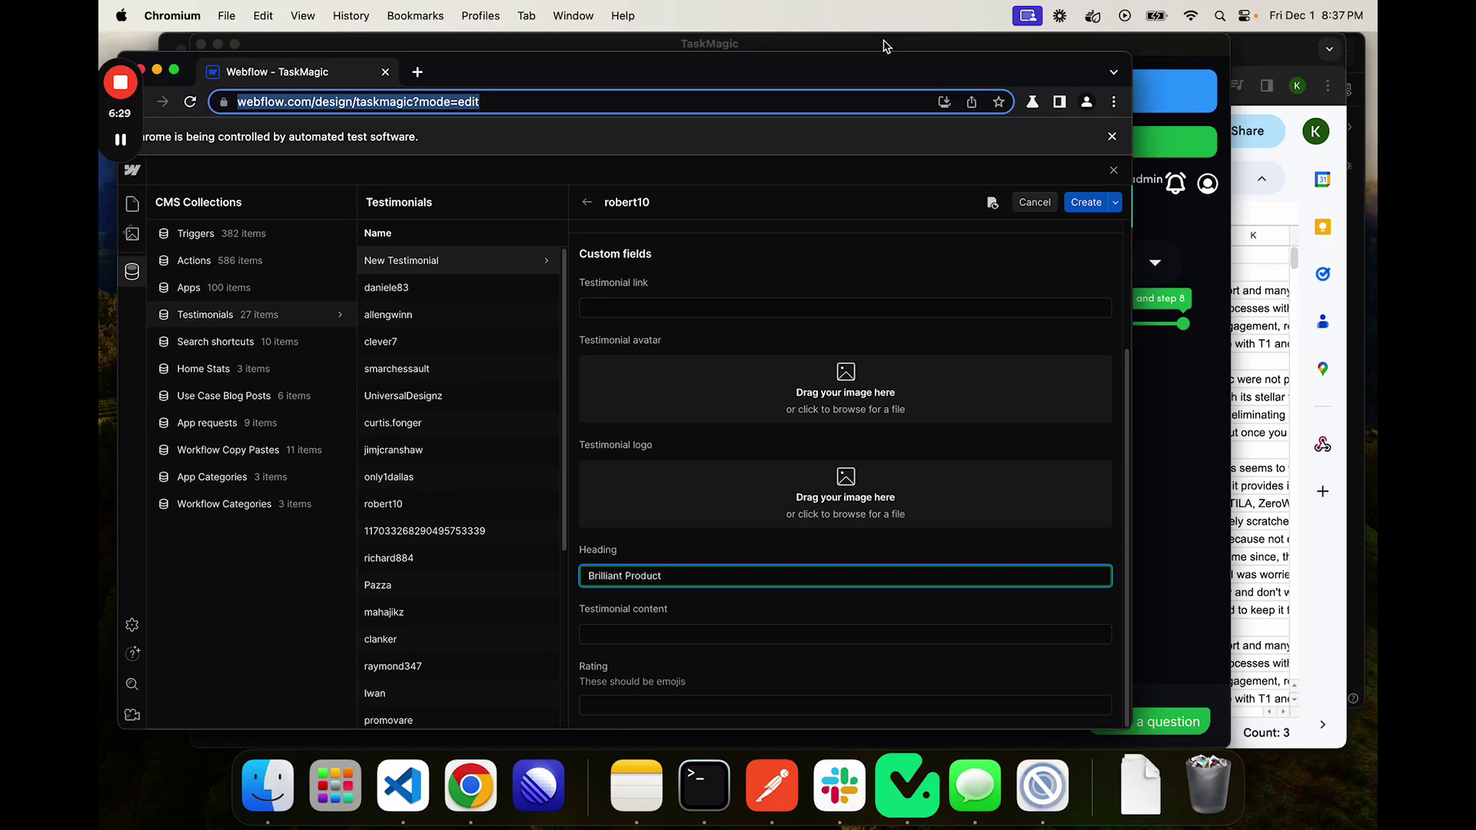
{"action": "key", "text": "Tab"}
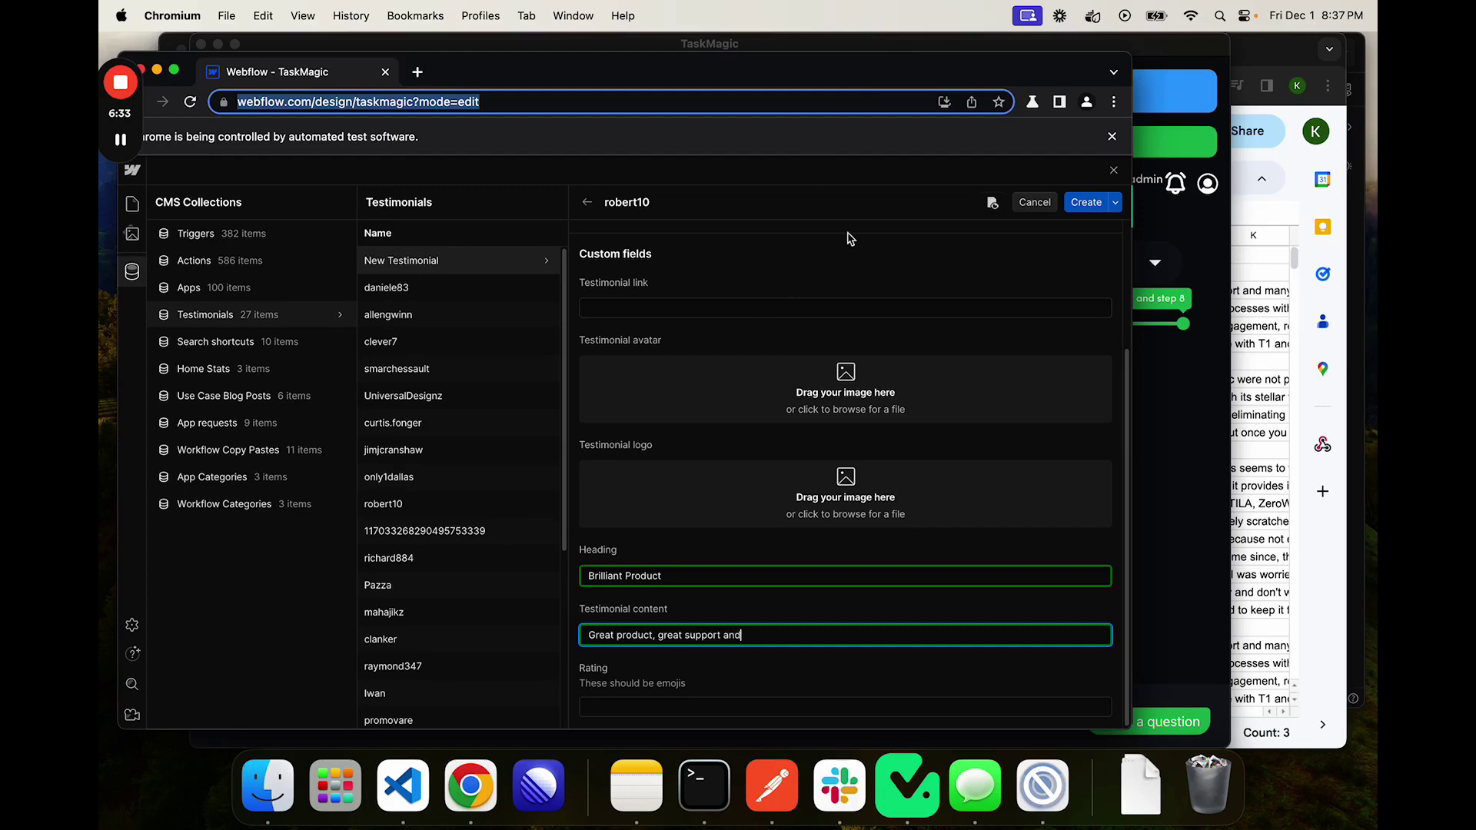
{"action": "left_click", "coordinate": [1189, 229]}
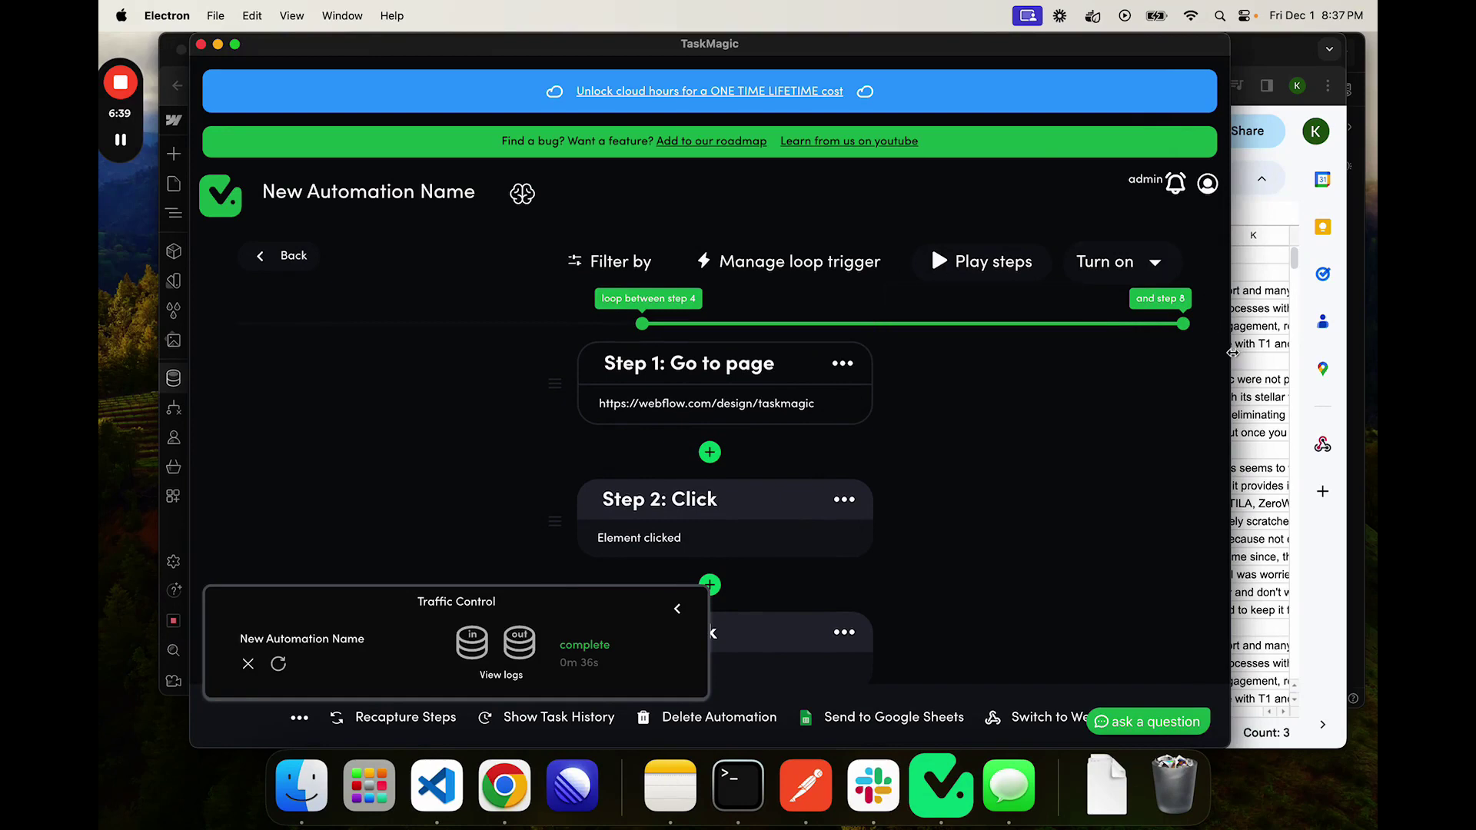
{"action": "left_click", "coordinate": [1231, 354]}
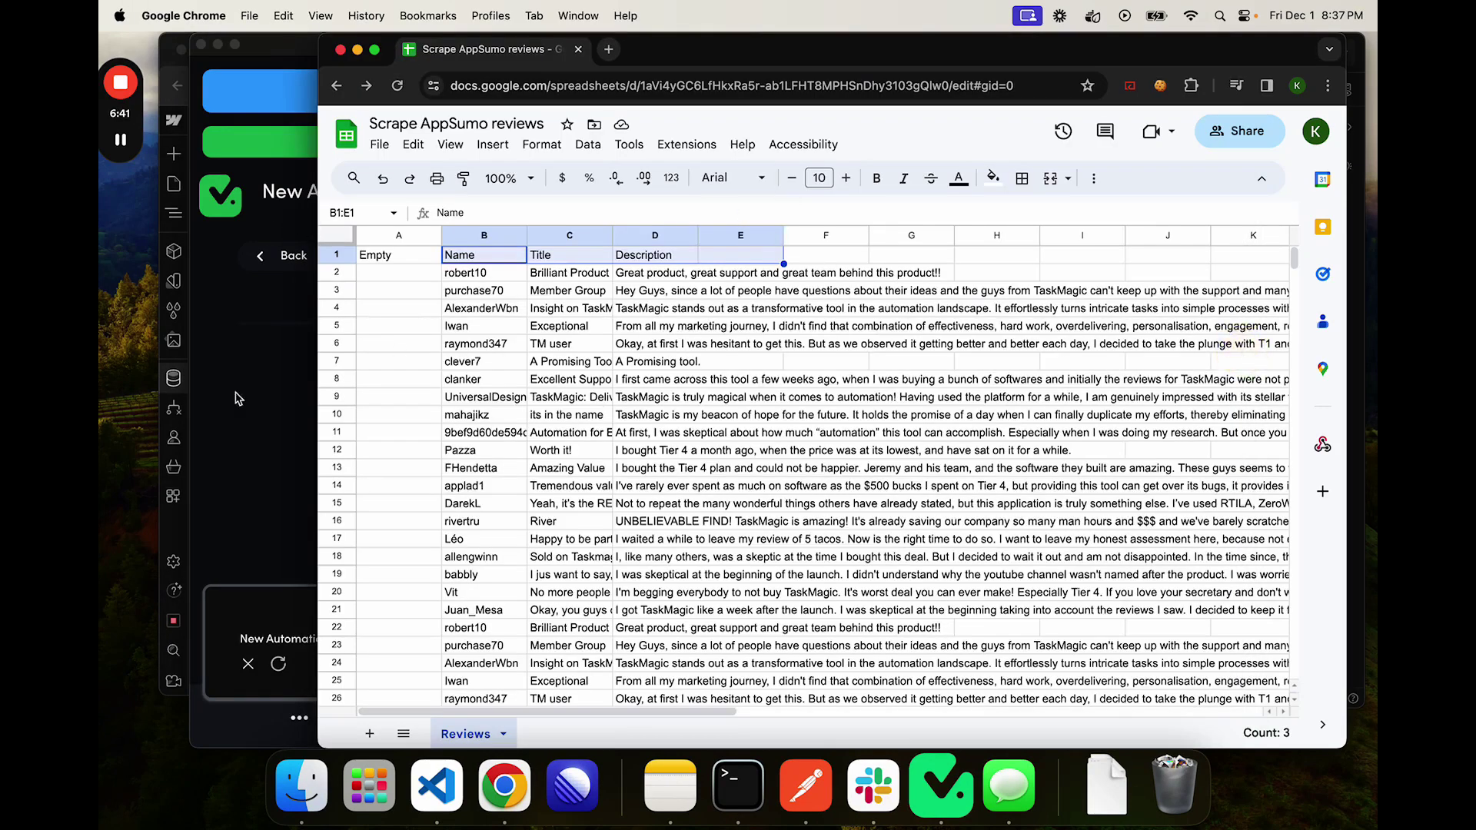